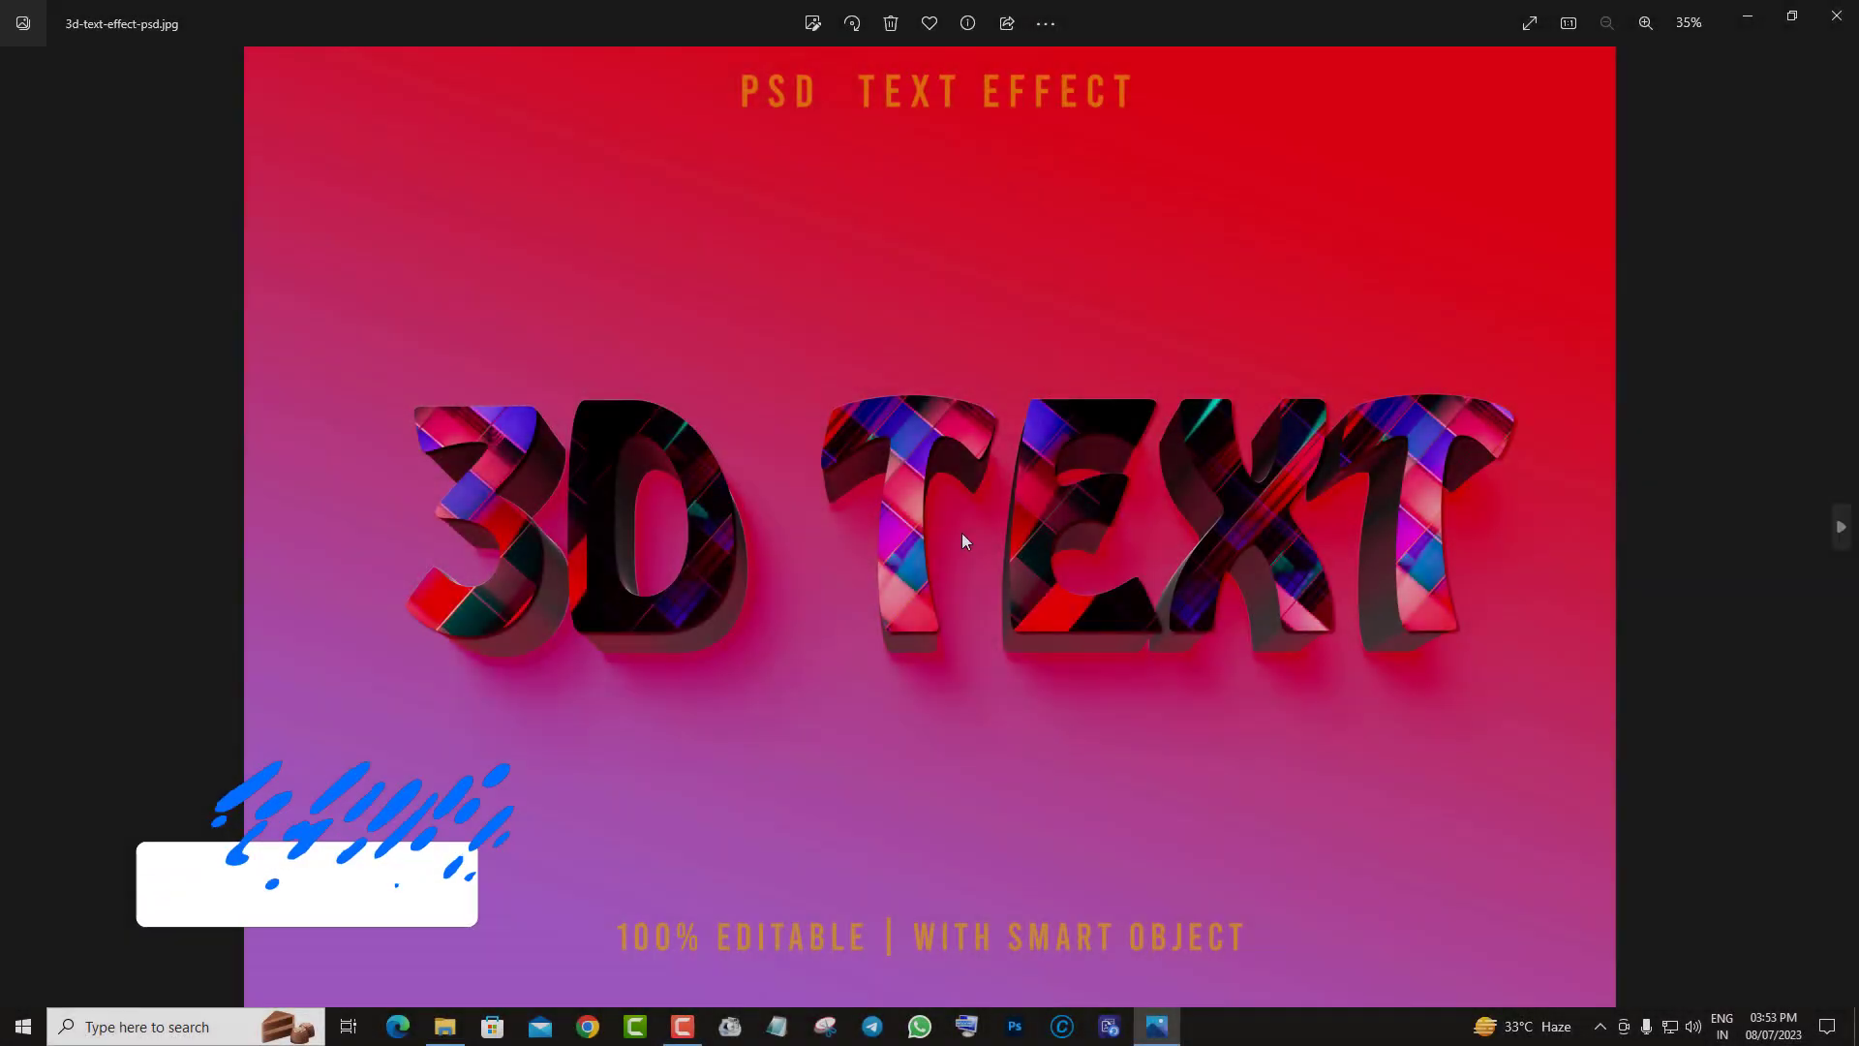
Step: Zoom into the 3D TEXT preview, pan across the 3 and TEXT, then zoom back out and advance
{"action": "scroll", "coordinate": [968, 537], "scroll_direction": "up", "scroll_amount": 2}
{"action": "scroll", "coordinate": [1031, 508], "scroll_direction": "up", "scroll_amount": 2}
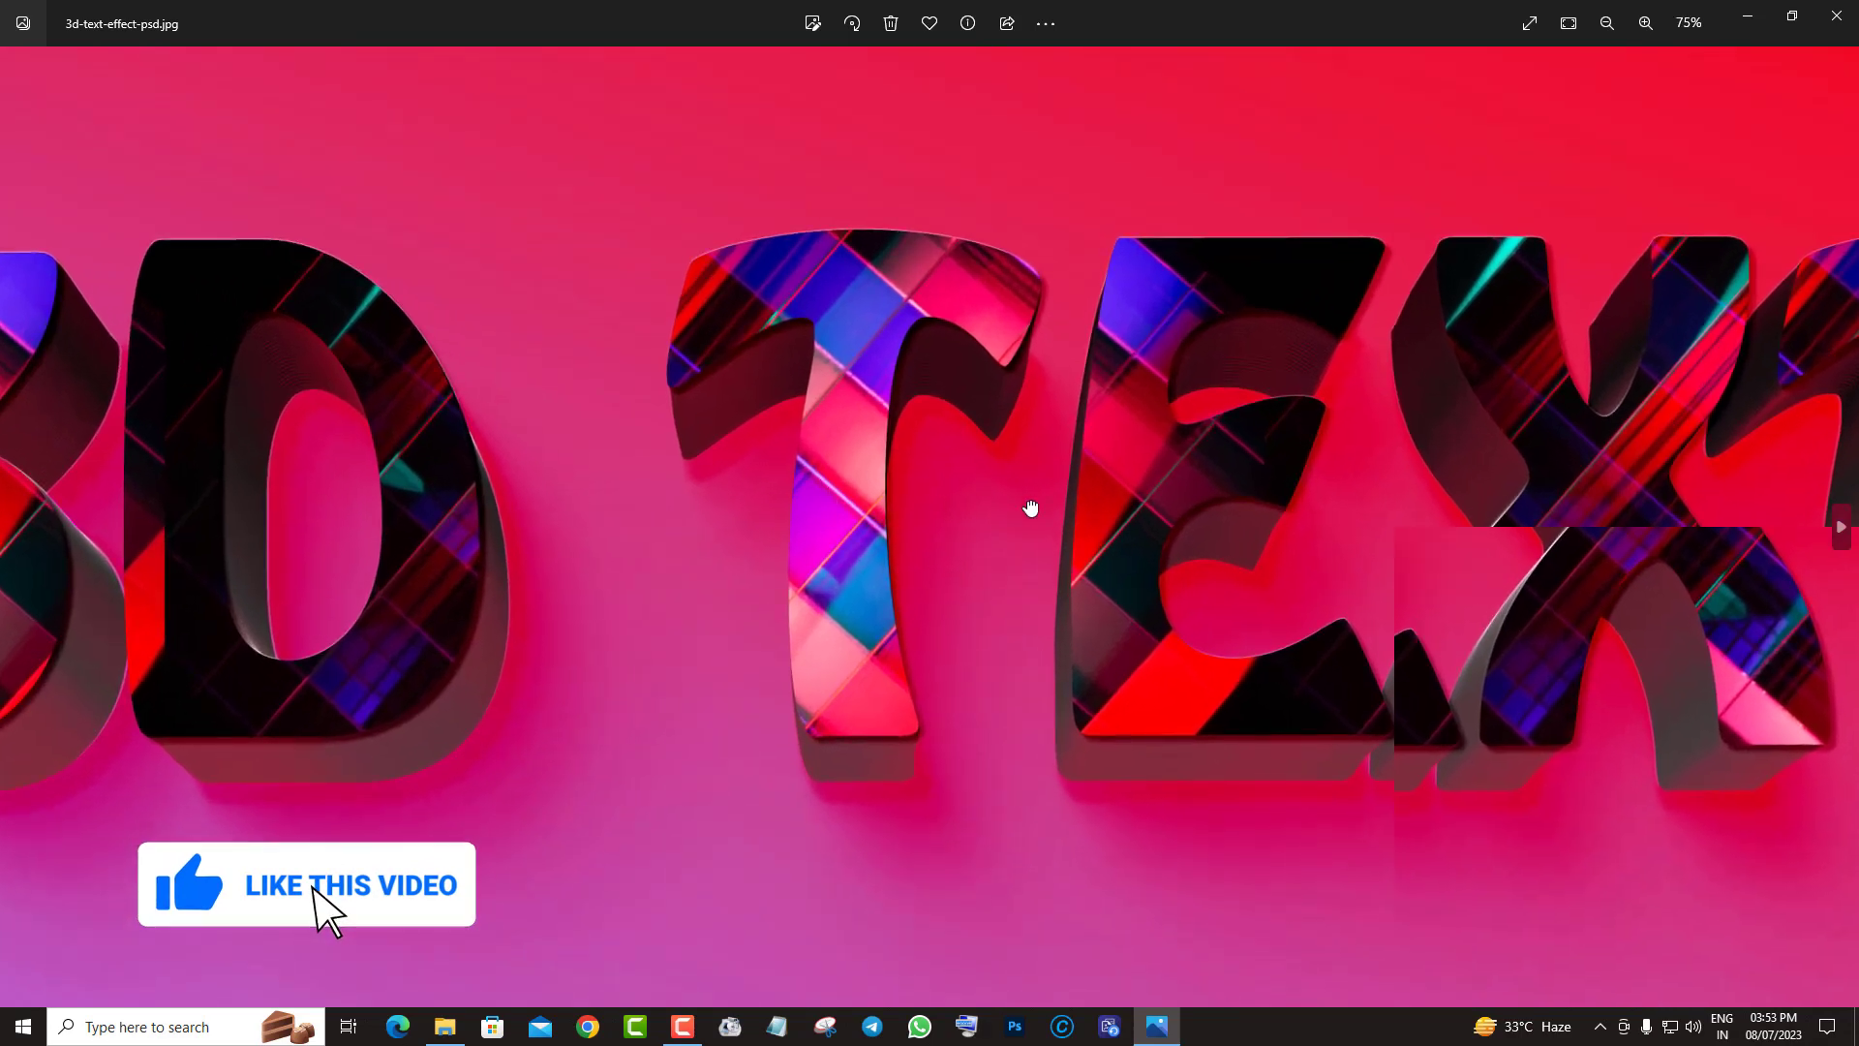
{"action": "mouse_move", "coordinate": [1030, 509]}
{"action": "left_mouse_down"}
{"action": "mouse_move", "coordinate": [1246, 510]}
{"action": "mouse_move", "coordinate": [747, 552]}
{"action": "left_mouse_up"}
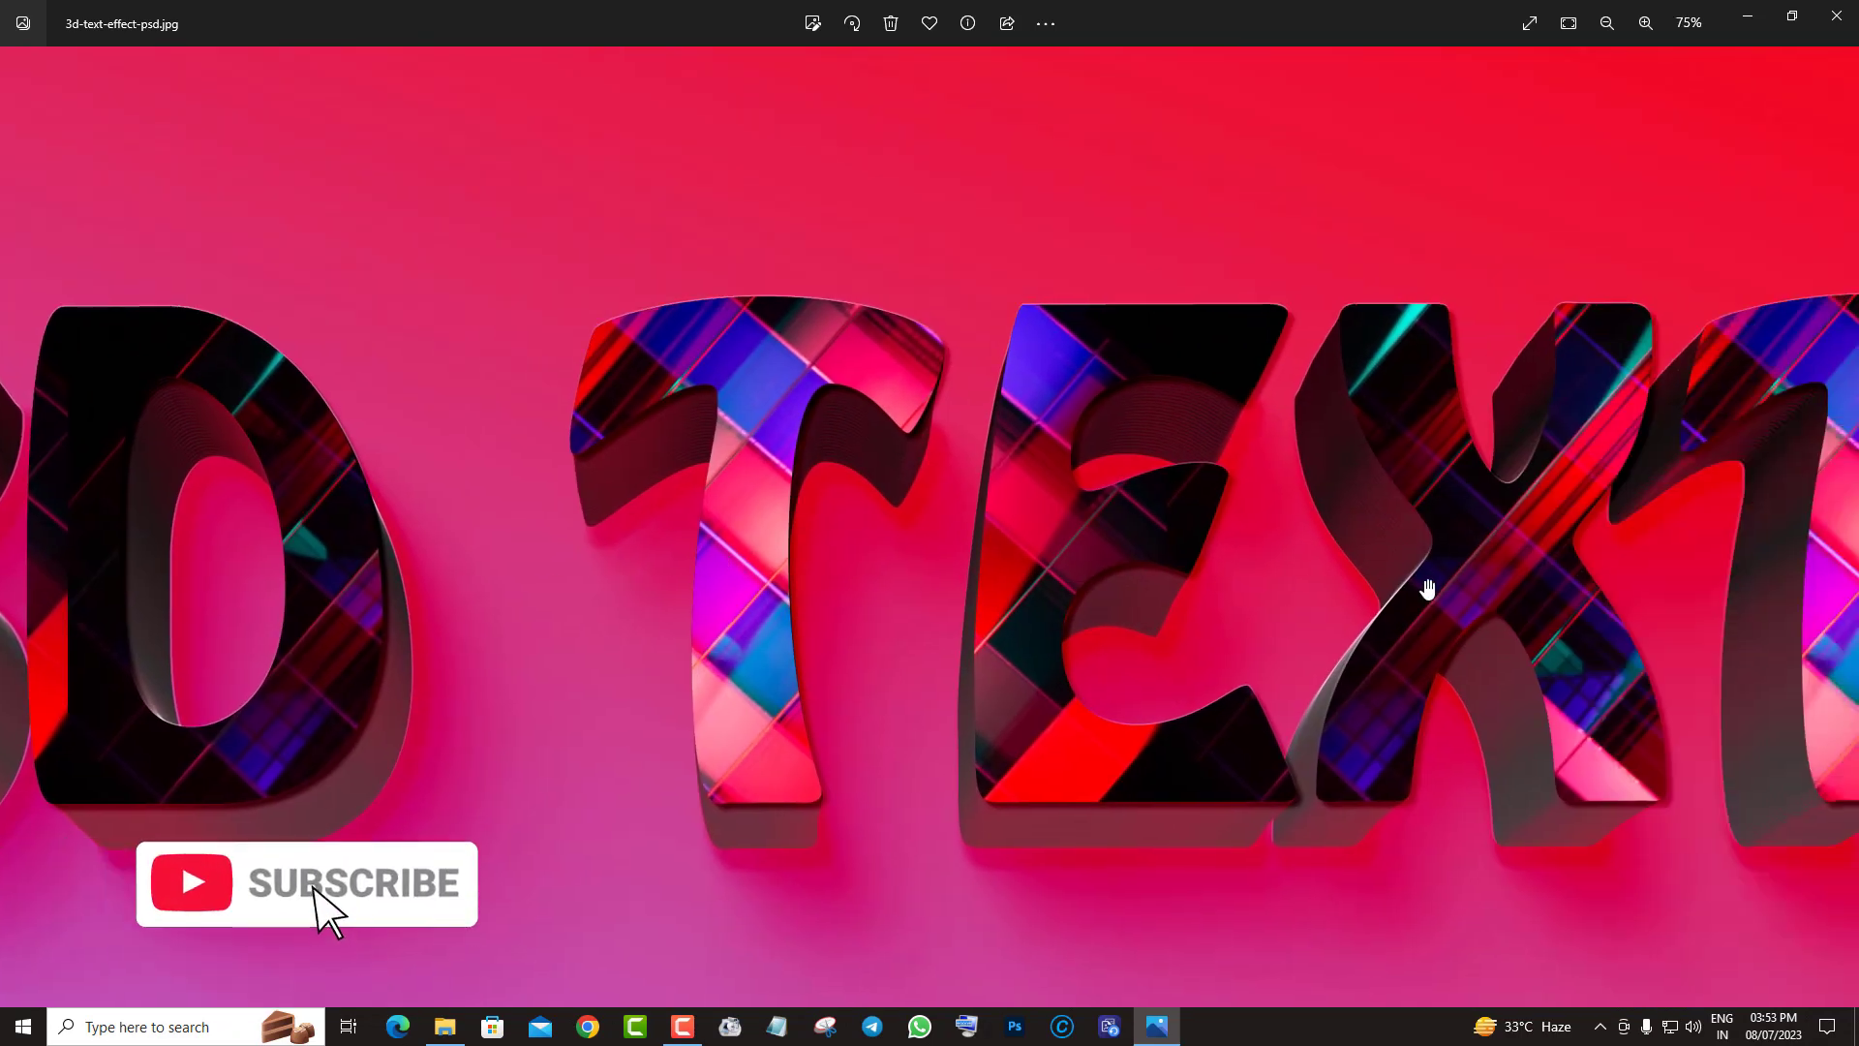
{"action": "left_click_drag", "start_coordinate": [1423, 585], "coordinate": [776, 527]}
{"action": "scroll", "coordinate": [776, 530], "scroll_direction": "down", "scroll_amount": 2}
{"action": "scroll", "coordinate": [775, 530], "scroll_direction": "down", "scroll_amount": 1}
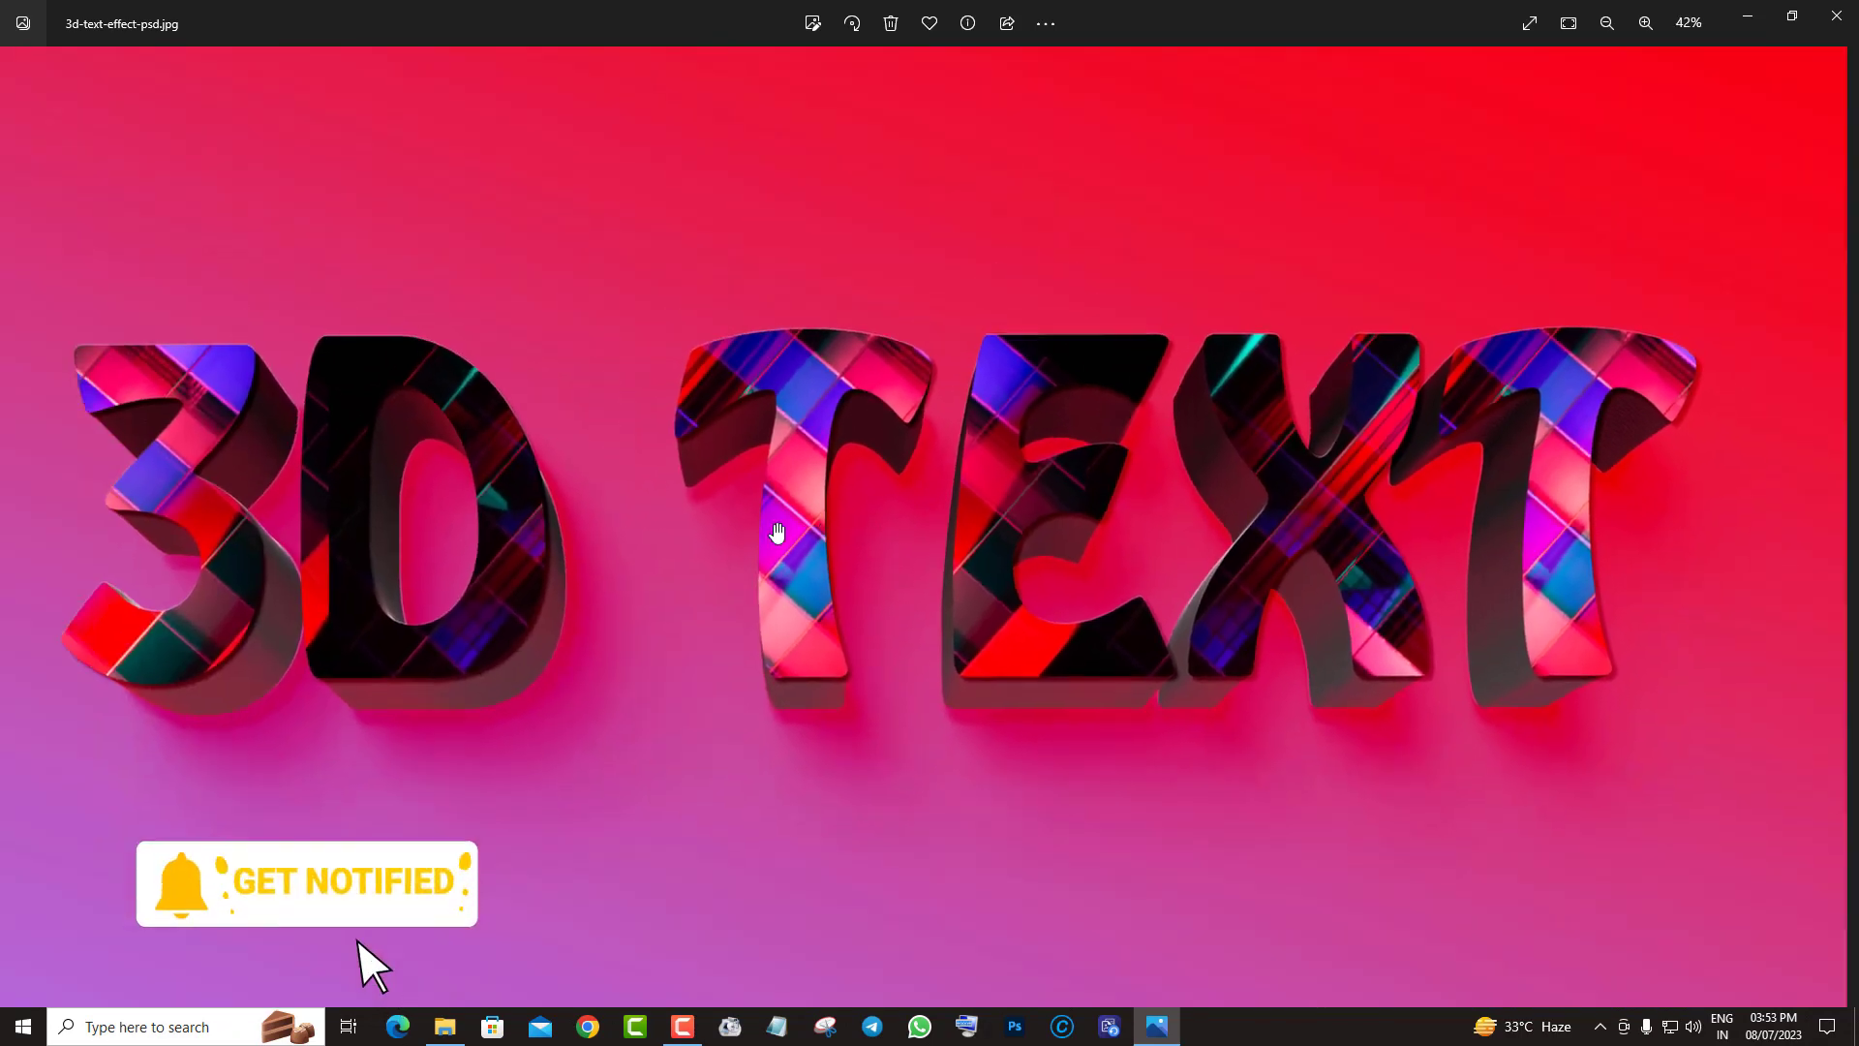
{"action": "scroll", "coordinate": [775, 530], "scroll_direction": "down", "scroll_amount": 1}
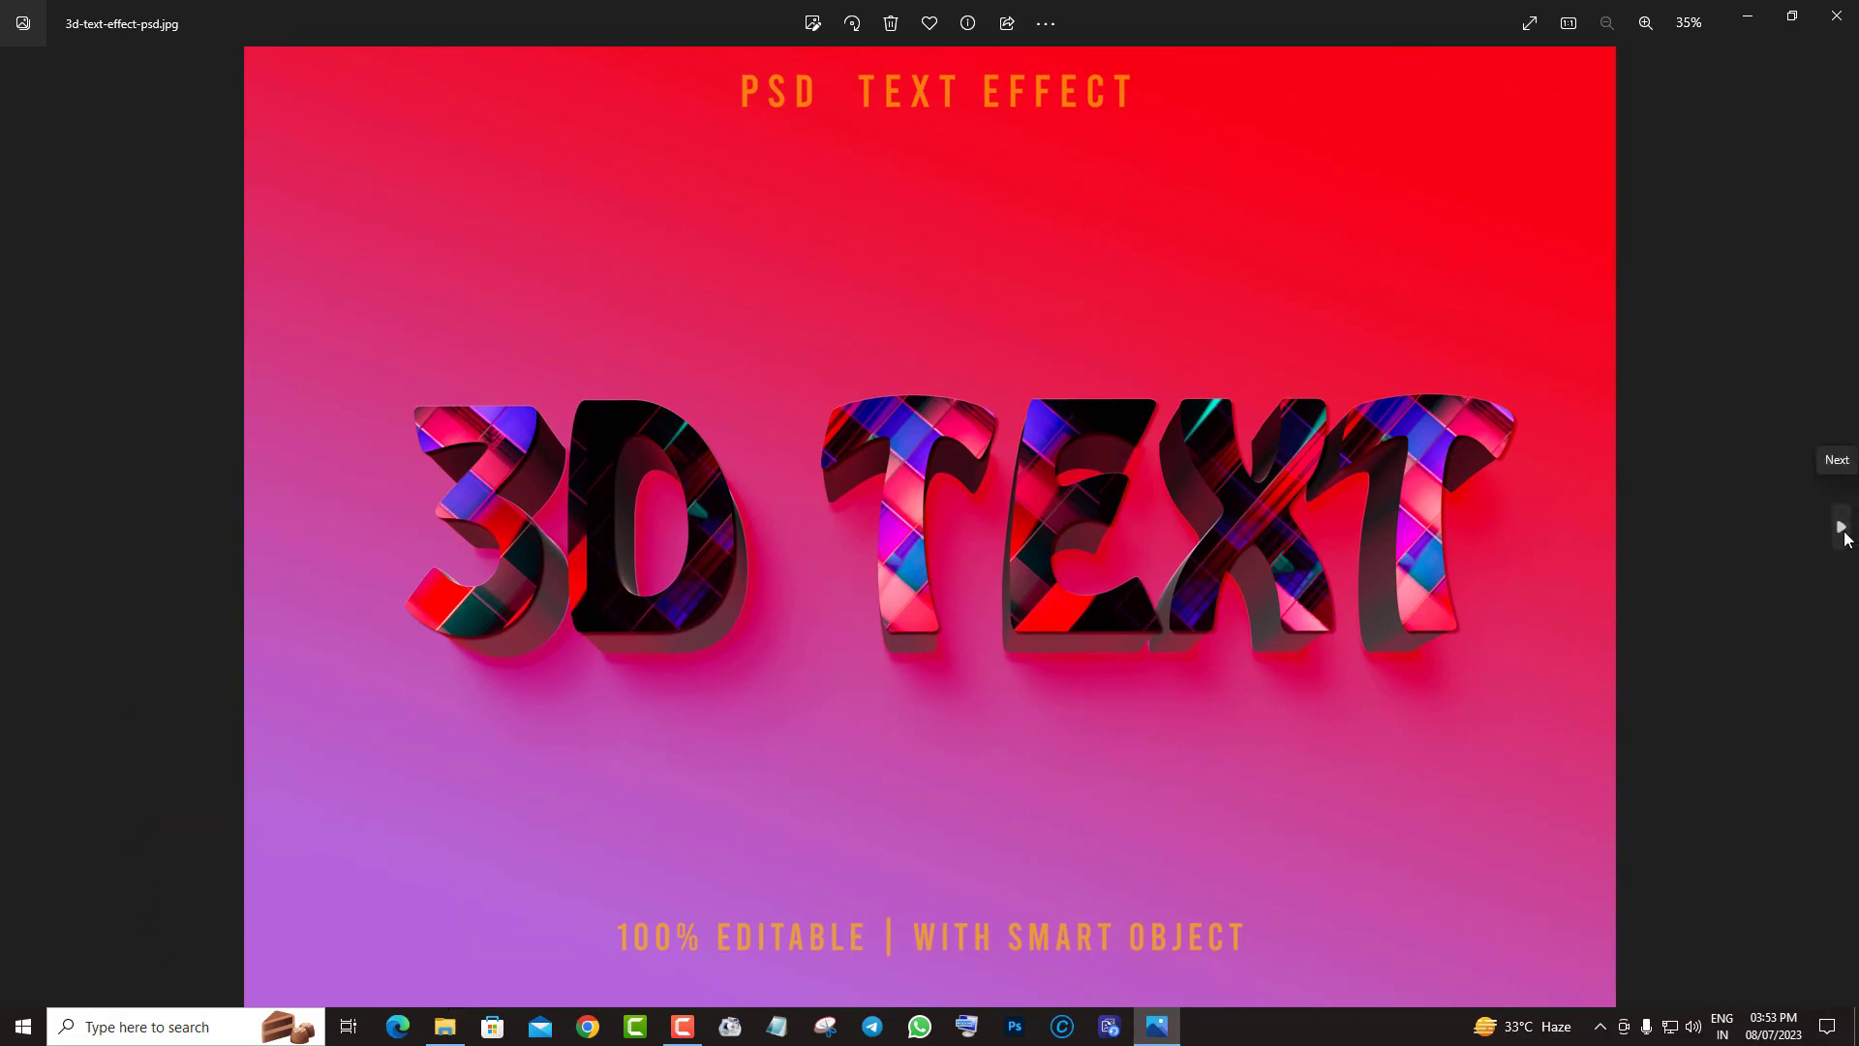
{"action": "left_click", "coordinate": [1842, 529]}
Step: Zoom in and pan around the BDAY lettering, then zoom out and advance
{"action": "scroll", "coordinate": [811, 432], "scroll_direction": "up", "scroll_amount": 1}
{"action": "scroll", "coordinate": [811, 432], "scroll_direction": "up", "scroll_amount": 2}
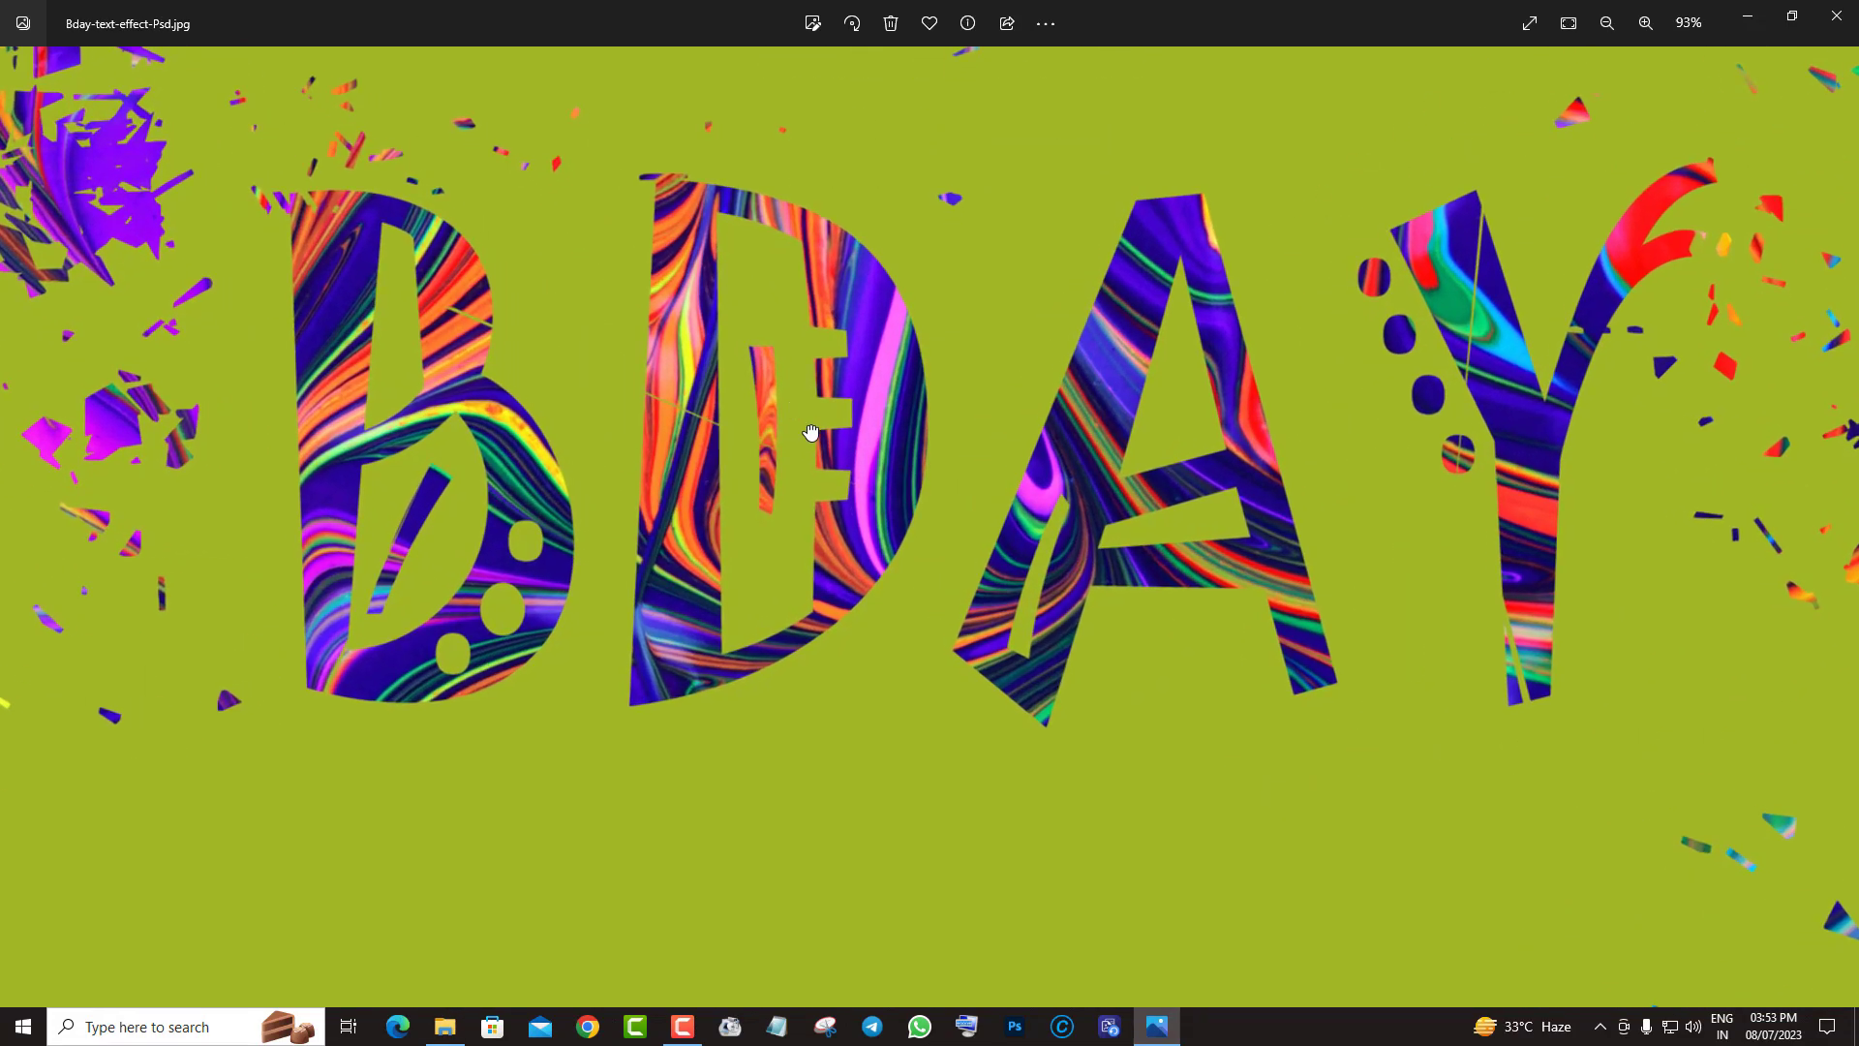
{"action": "left_click_drag", "start_coordinate": [810, 432], "coordinate": [432, 436]}
{"action": "scroll", "coordinate": [725, 607], "scroll_direction": "down", "scroll_amount": 2}
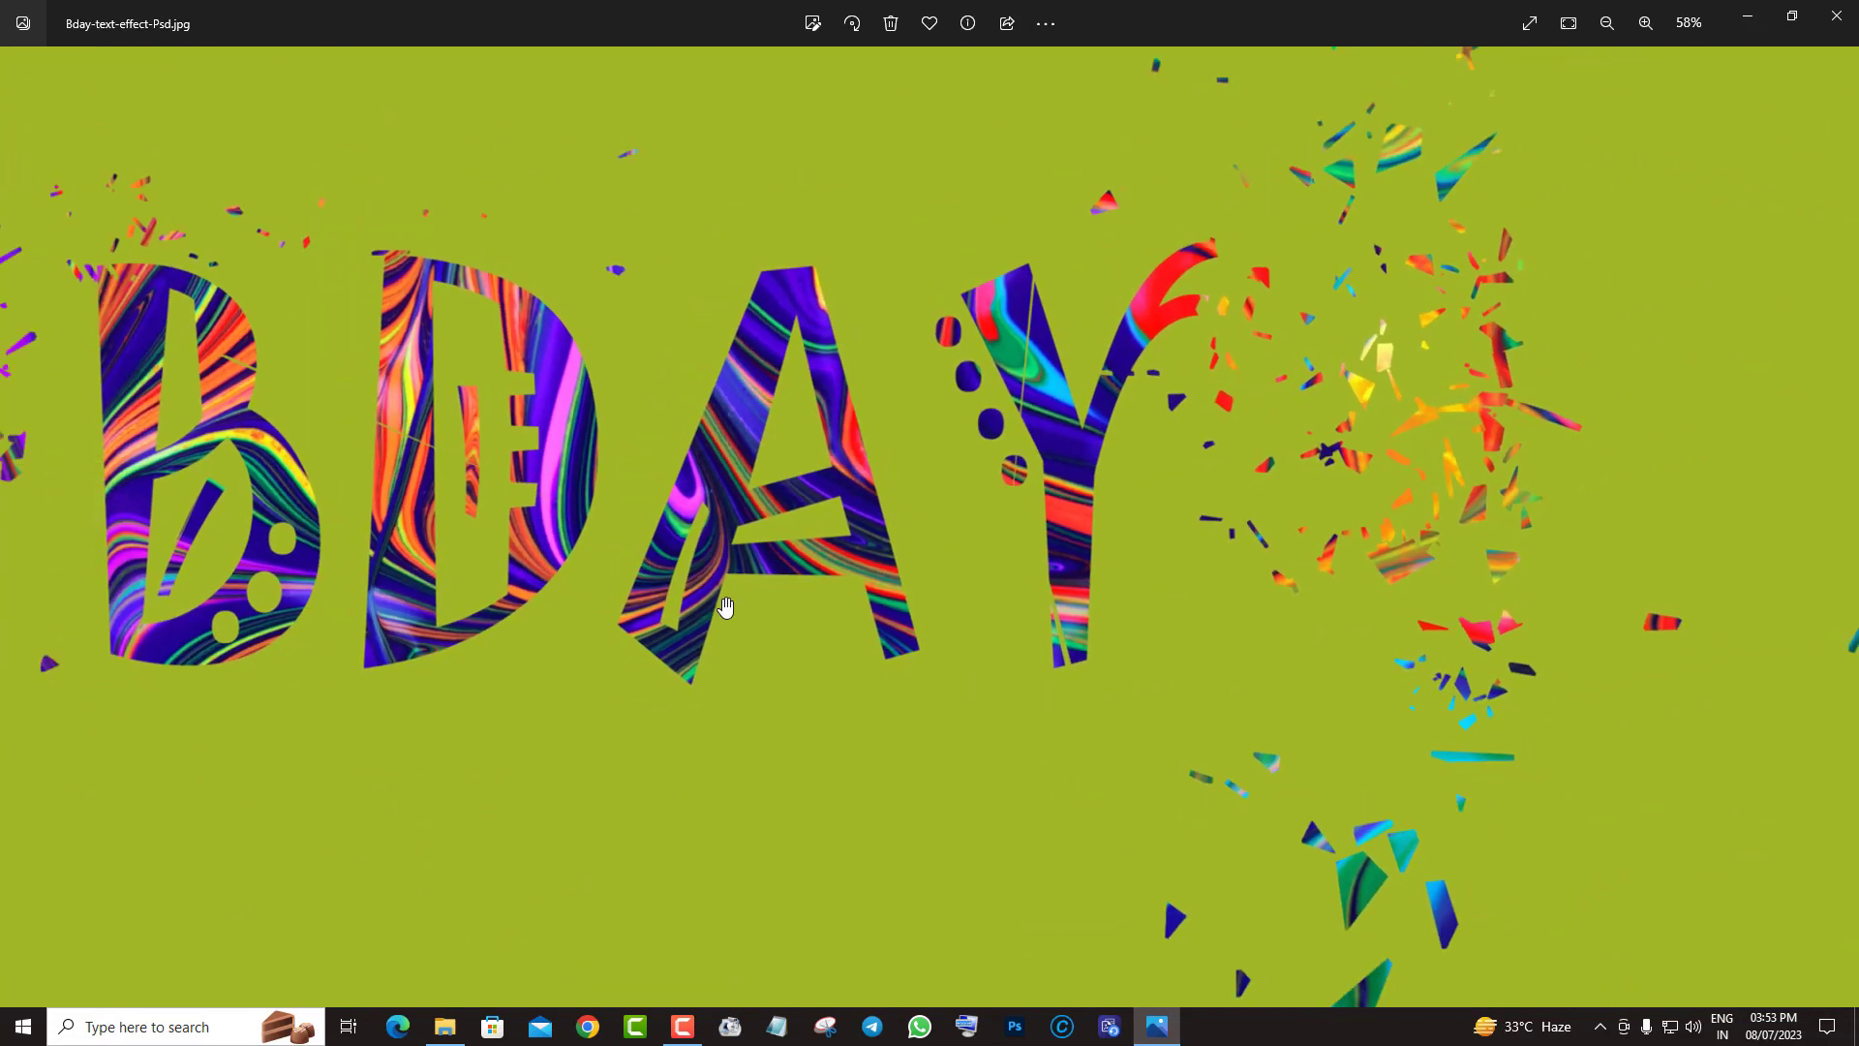
{"action": "scroll", "coordinate": [725, 607], "scroll_direction": "down", "scroll_amount": 1}
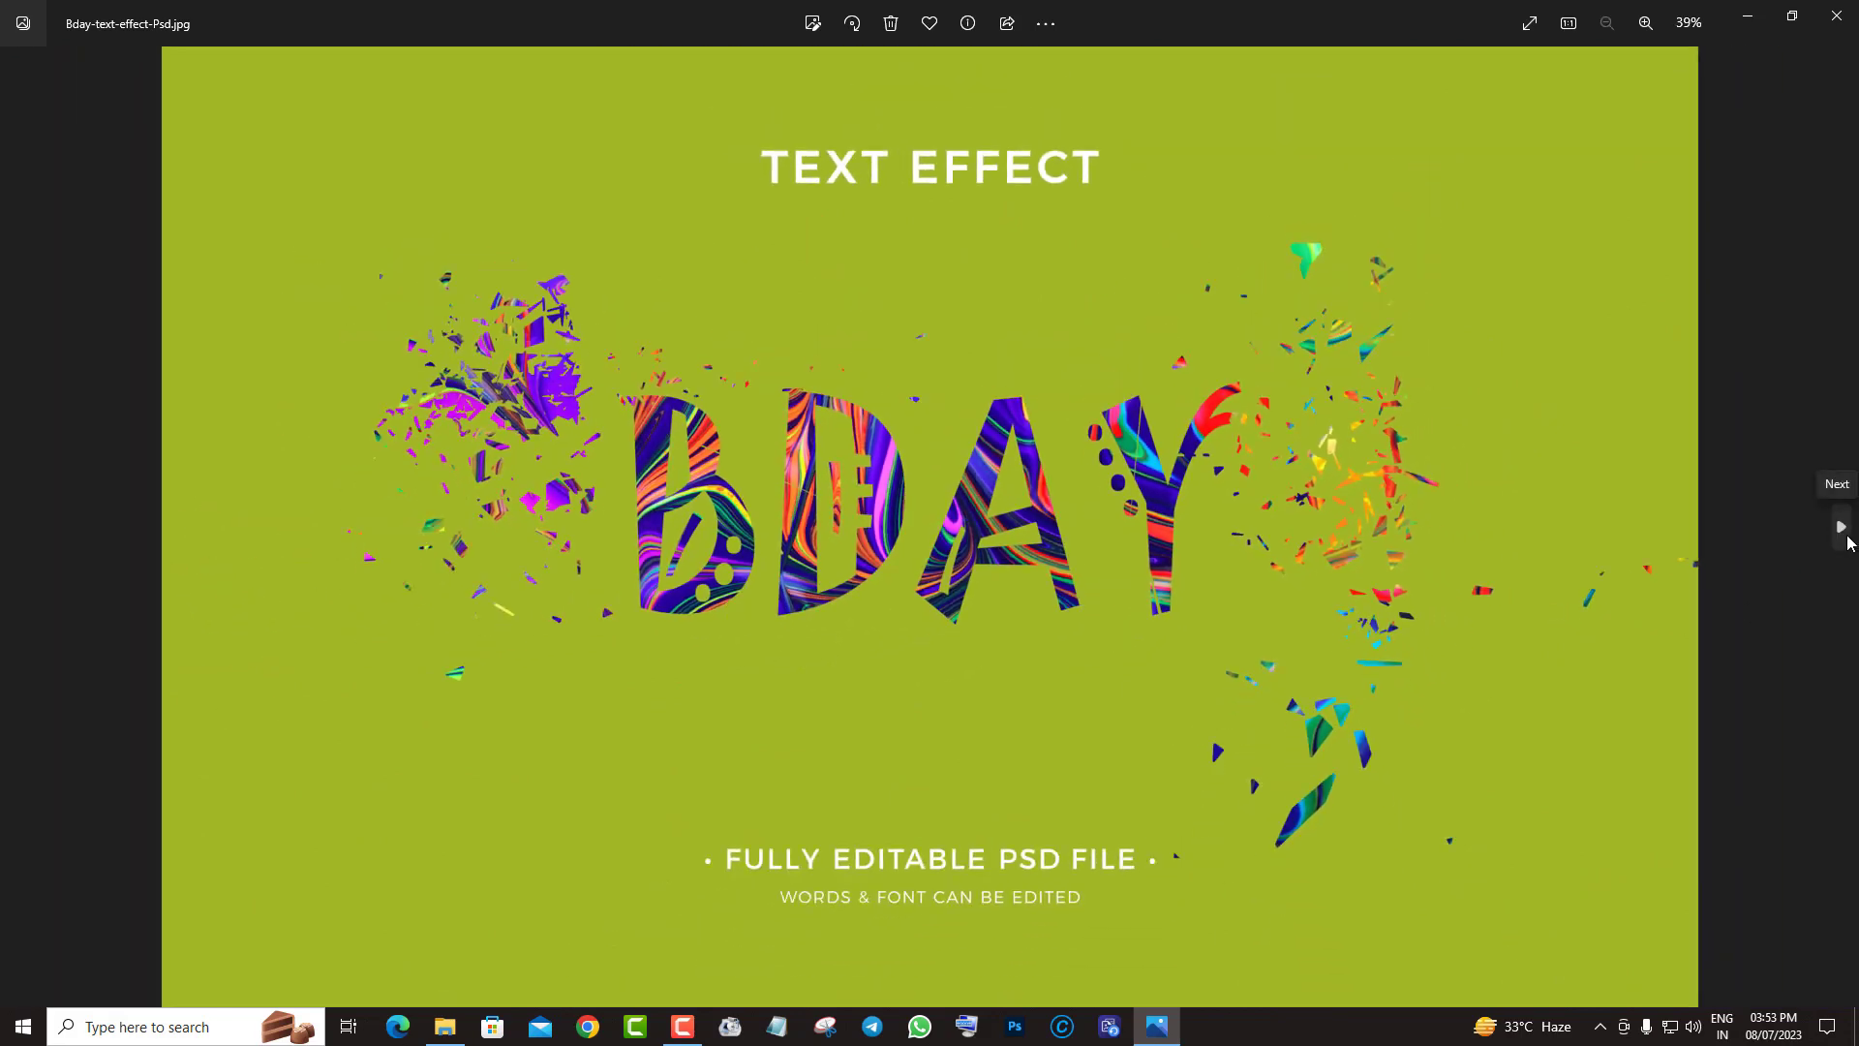
{"action": "left_click", "coordinate": [1841, 529]}
Step: Inspect the Choco preview up close, panning across the oco letters, then advance
{"action": "scroll", "coordinate": [685, 602], "scroll_direction": "up", "scroll_amount": 3}
{"action": "scroll", "coordinate": [610, 548], "scroll_direction": "up", "scroll_amount": 1}
{"action": "mouse_move", "coordinate": [610, 548]}
{"action": "left_mouse_down"}
{"action": "mouse_move", "coordinate": [1029, 655]}
{"action": "mouse_move", "coordinate": [535, 572]}
{"action": "left_mouse_up"}
{"action": "left_click_drag", "start_coordinate": [865, 566], "coordinate": [542, 564]}
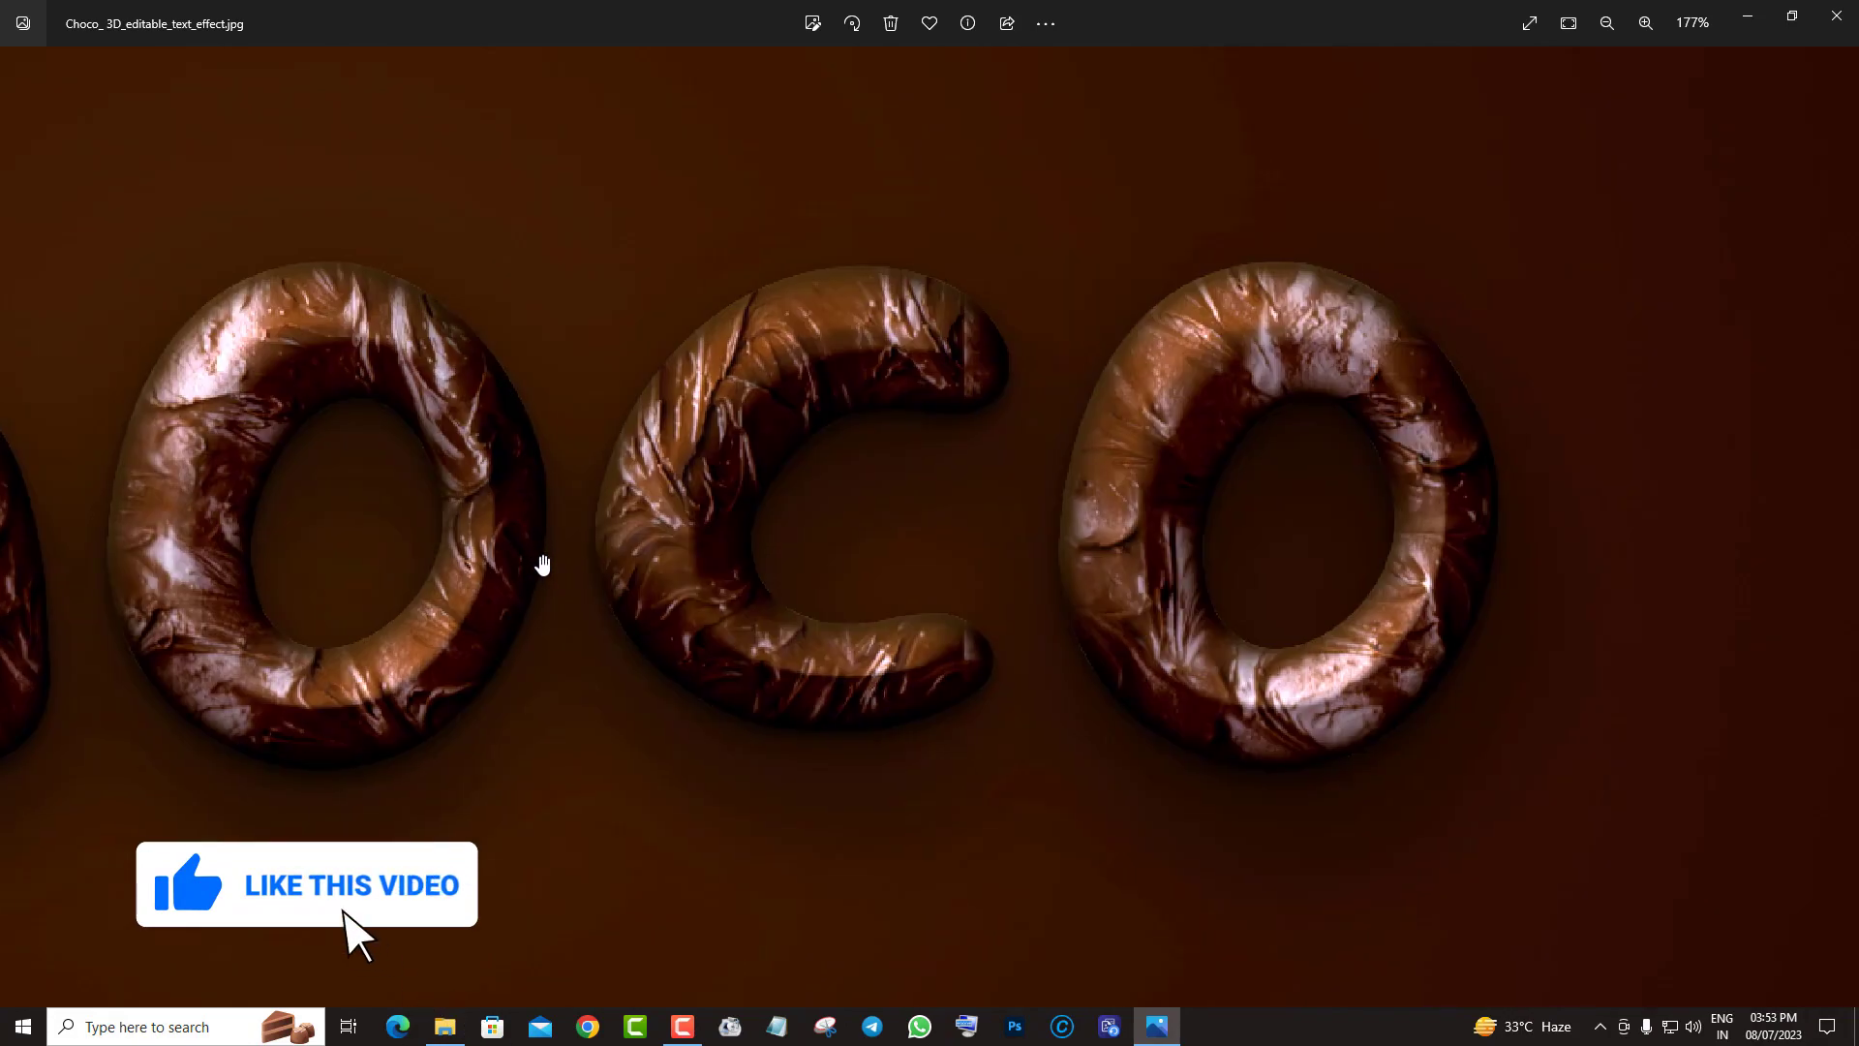
{"action": "scroll", "coordinate": [543, 563], "scroll_direction": "down", "scroll_amount": 2}
{"action": "scroll", "coordinate": [540, 560], "scroll_direction": "down", "scroll_amount": 2}
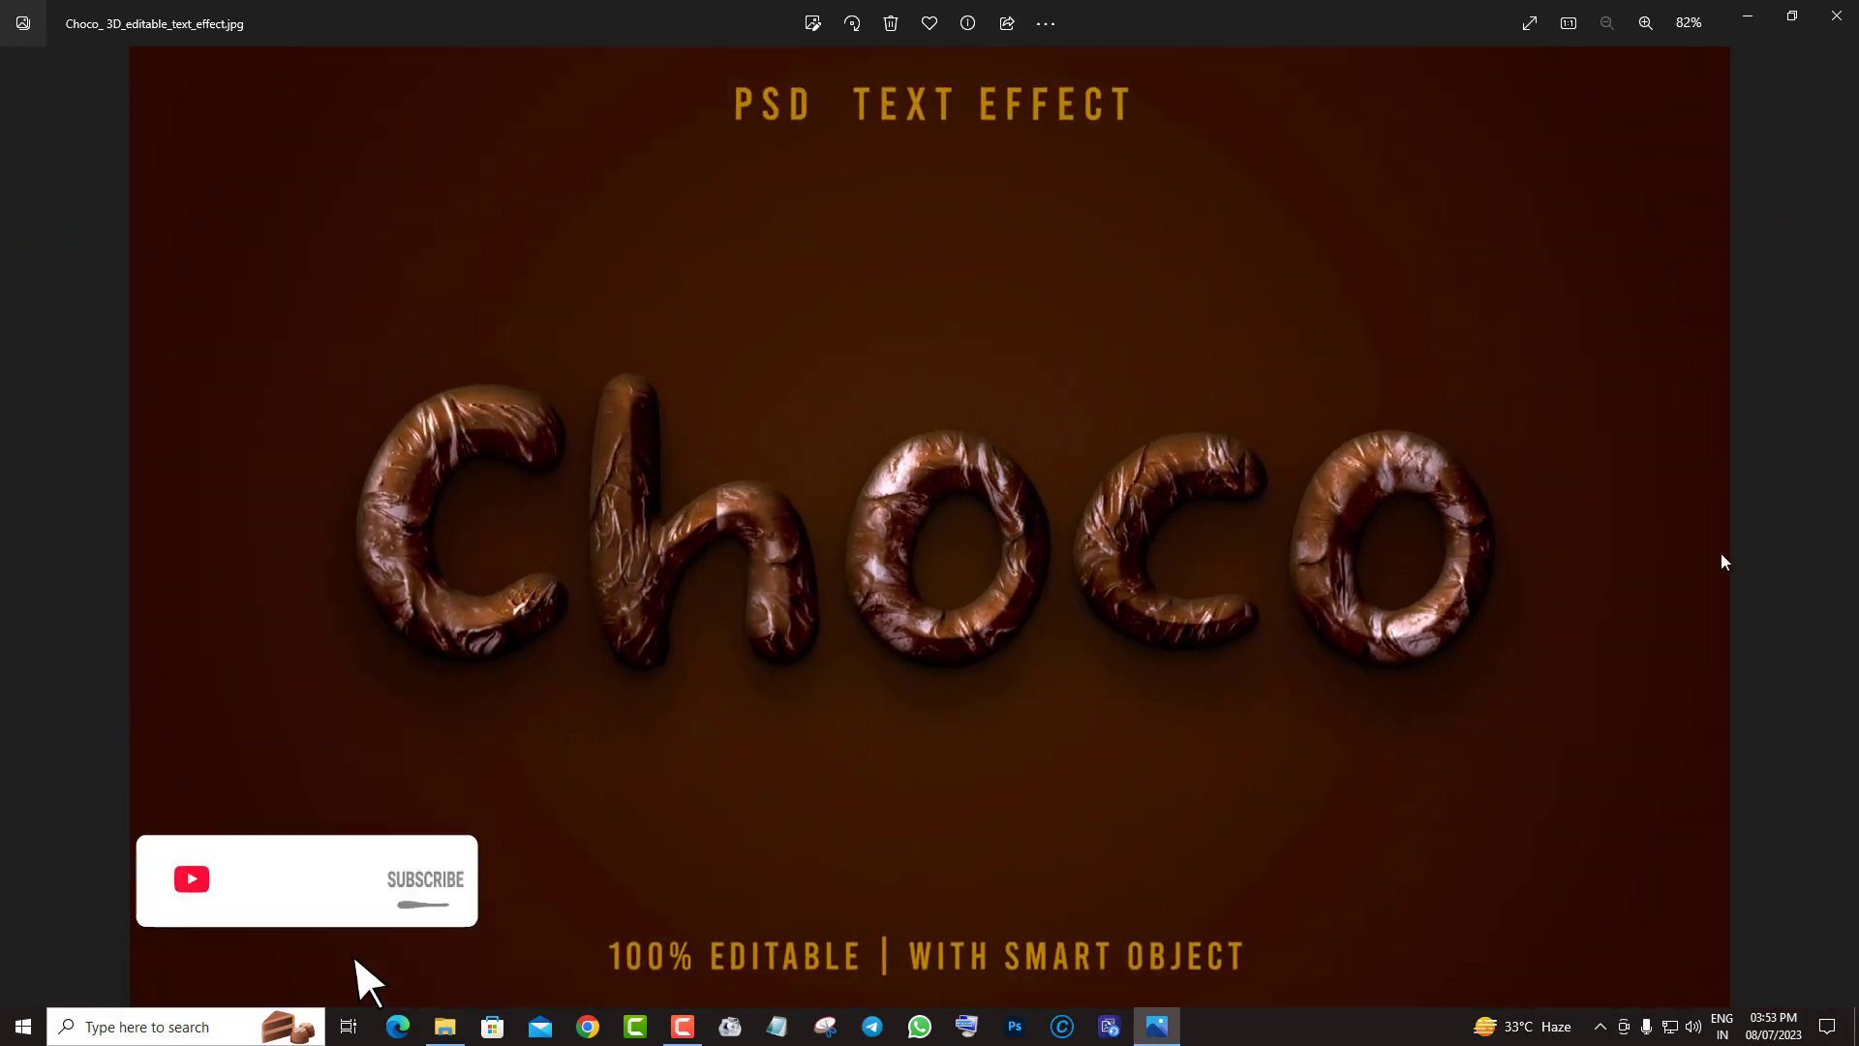
{"action": "left_click", "coordinate": [1839, 519]}
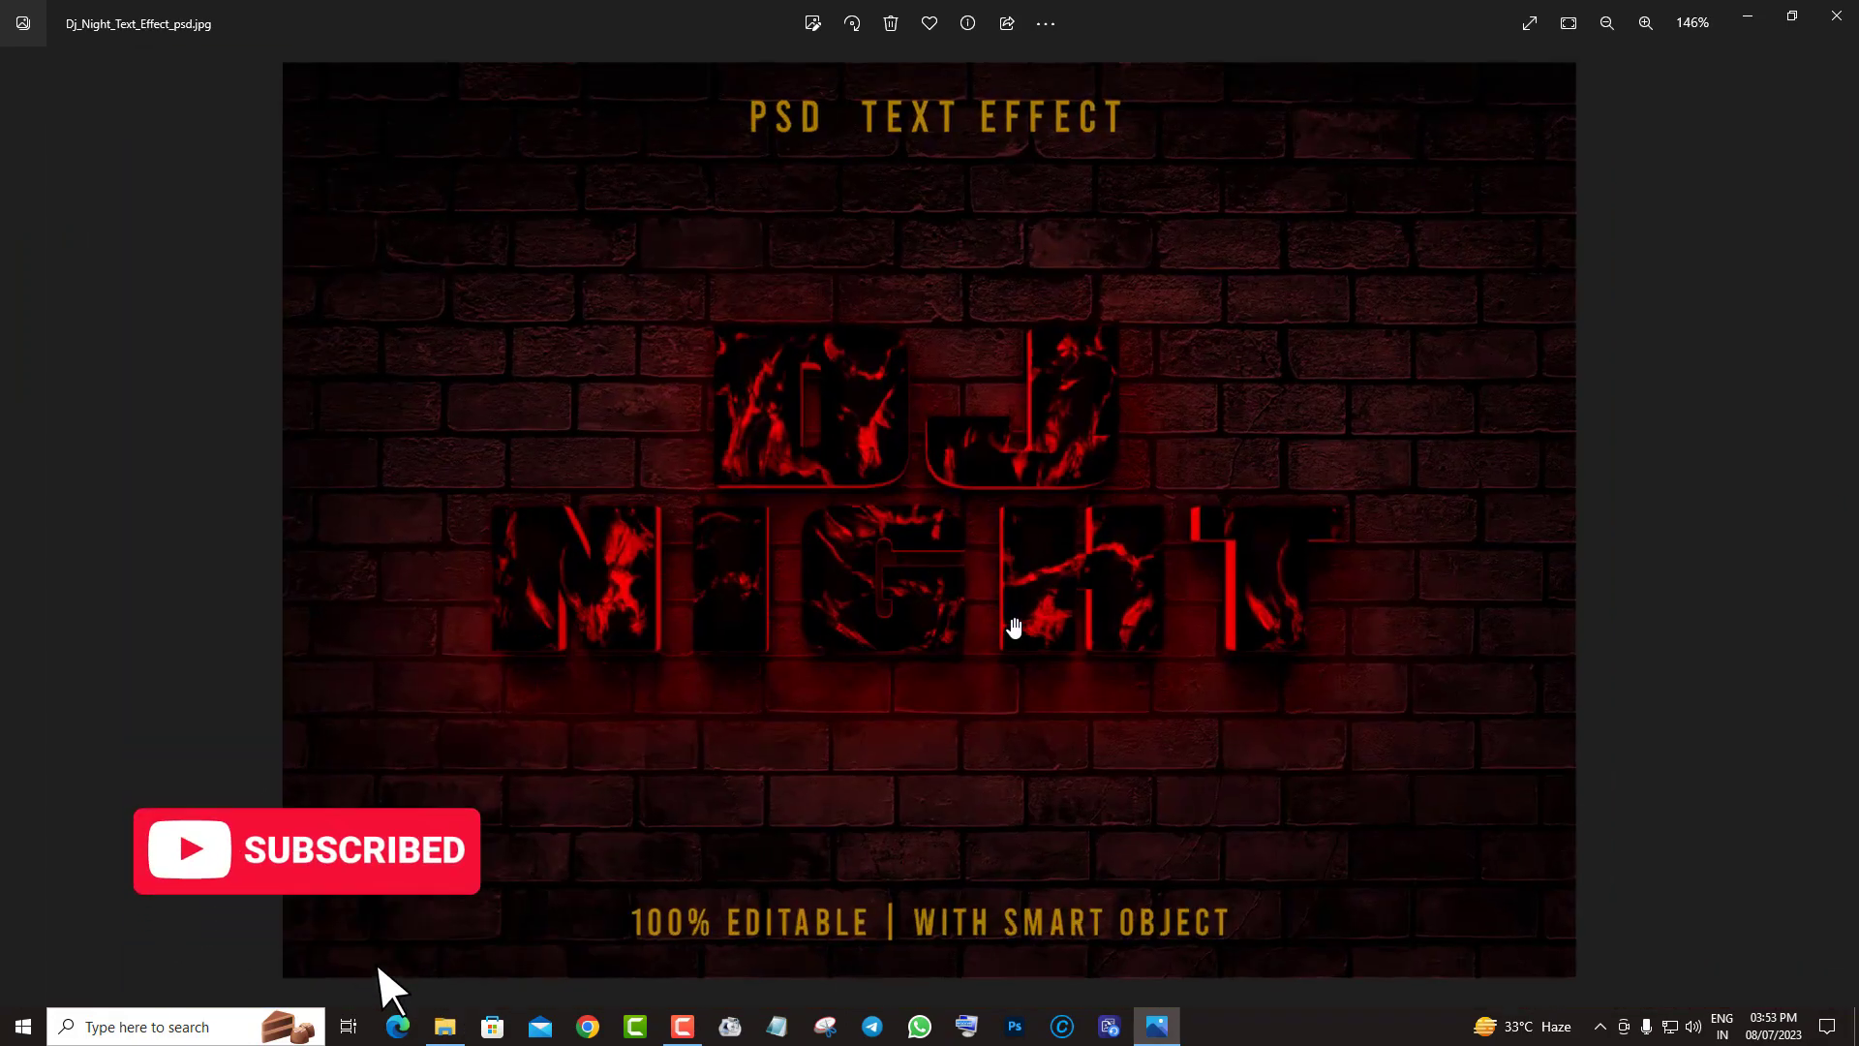
Step: Zoom into the DJ NIGHT lettering, pan it into view, then zoom out and advance
{"action": "scroll", "coordinate": [1014, 628], "scroll_direction": "up", "scroll_amount": 2}
{"action": "scroll", "coordinate": [1013, 613], "scroll_direction": "up", "scroll_amount": 1}
{"action": "left_click_drag", "start_coordinate": [1042, 527], "coordinate": [1161, 492]}
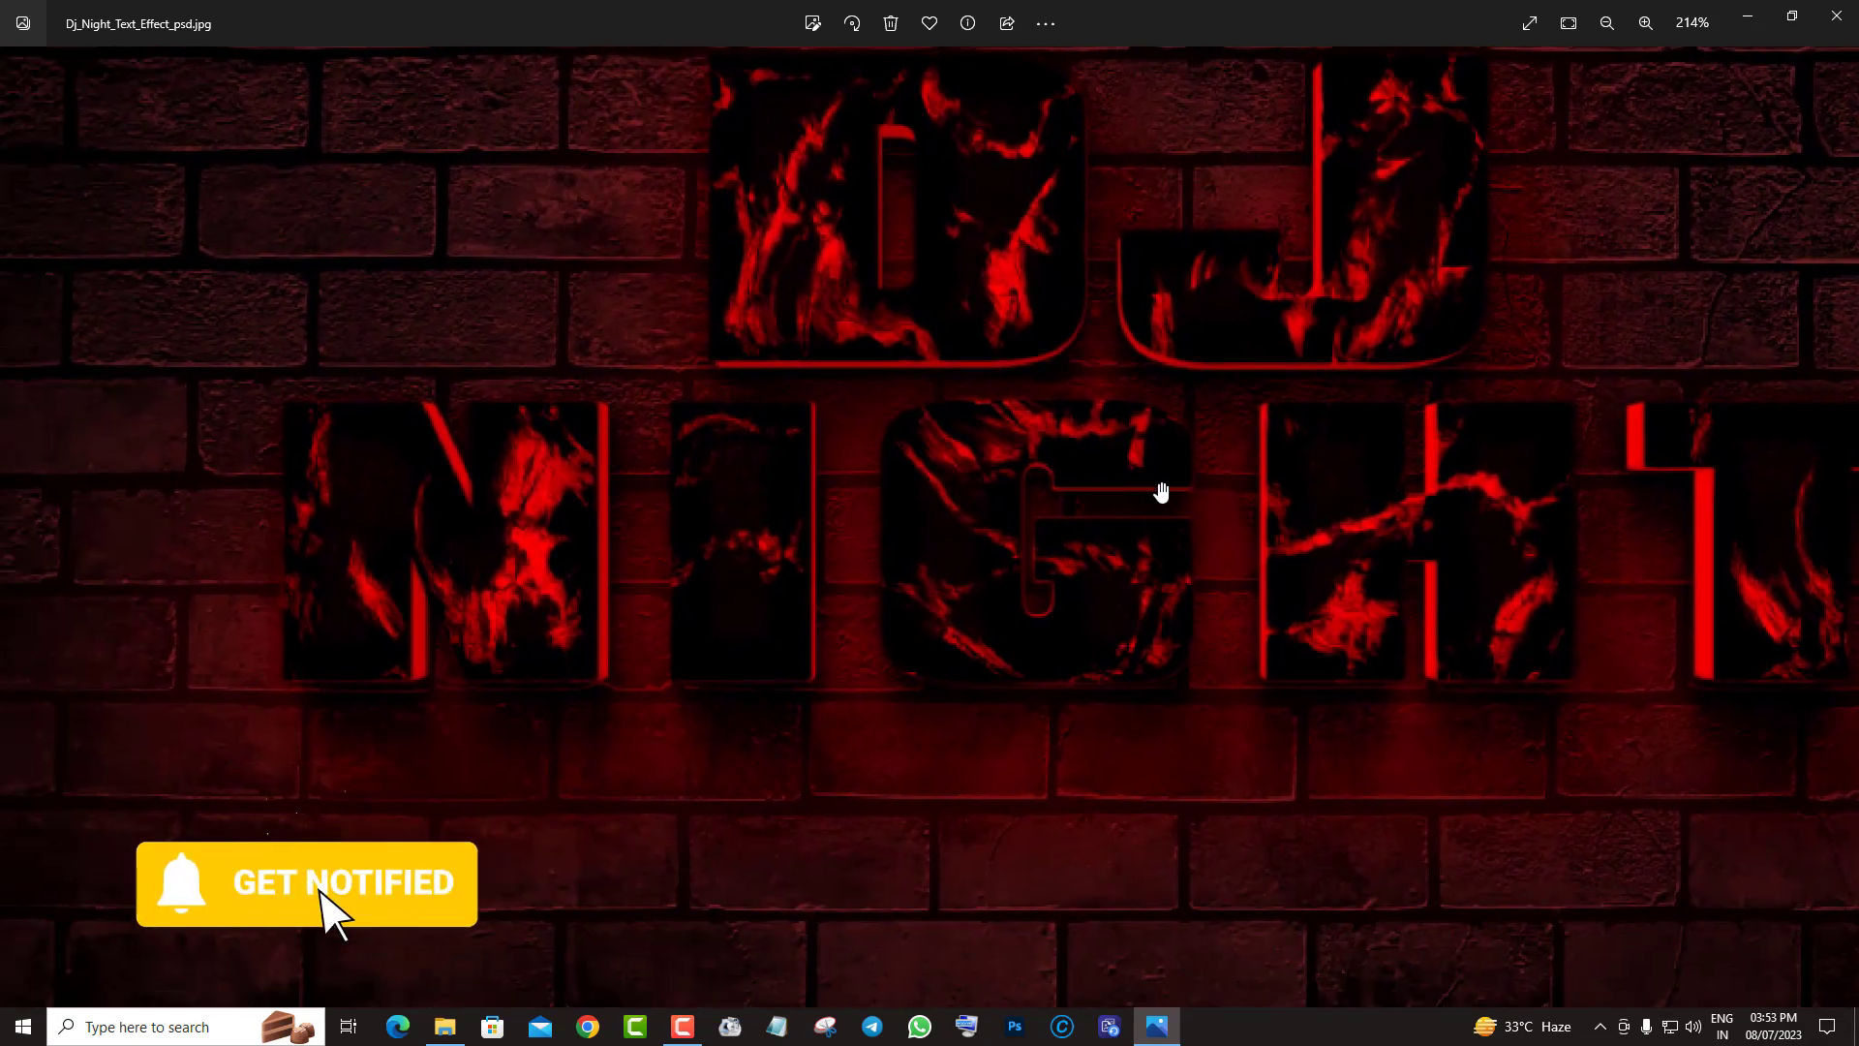
{"action": "scroll", "coordinate": [1161, 492], "scroll_direction": "down", "scroll_amount": 2}
{"action": "scroll", "coordinate": [1154, 584], "scroll_direction": "down", "scroll_amount": 2}
{"action": "left_click", "coordinate": [1840, 527]}
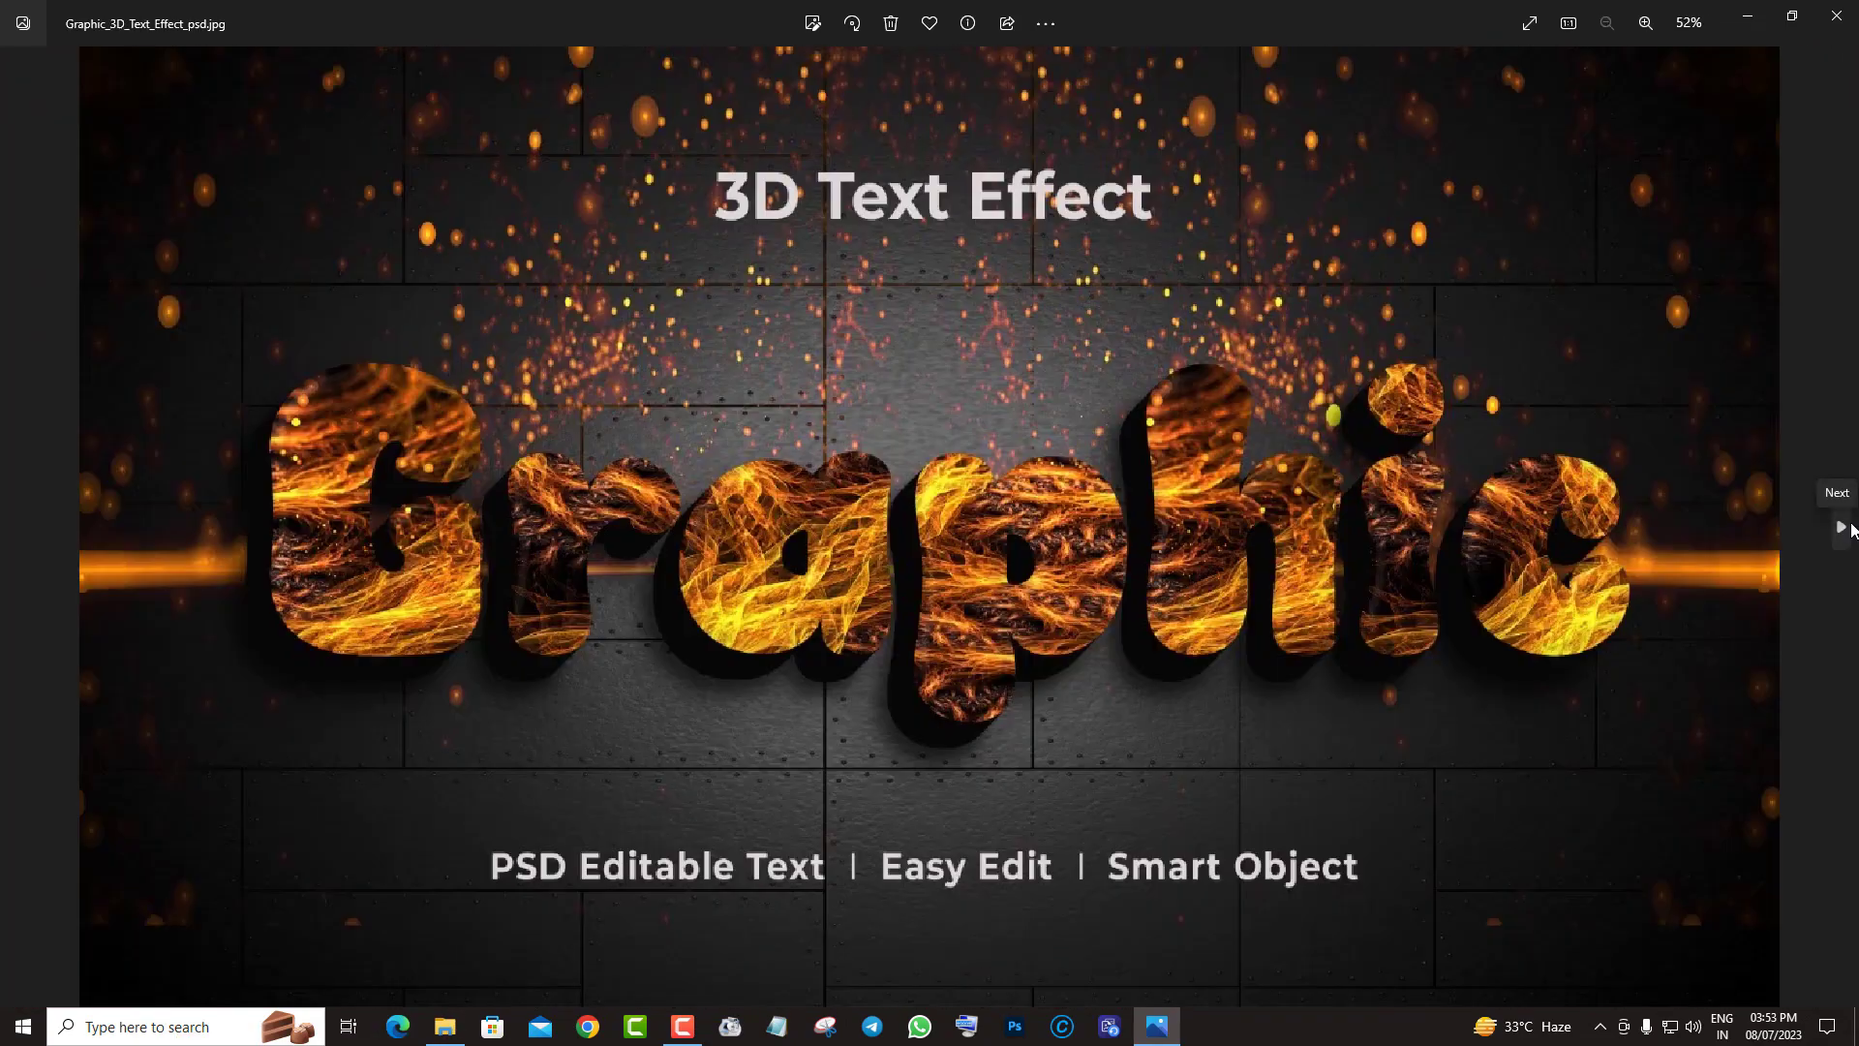
Step: Zoom into the Graphic preview, center the rap letters, then zoom back out
{"action": "scroll", "coordinate": [852, 591], "scroll_direction": "up", "scroll_amount": 2}
{"action": "left_click_drag", "start_coordinate": [852, 591], "coordinate": [1177, 417]}
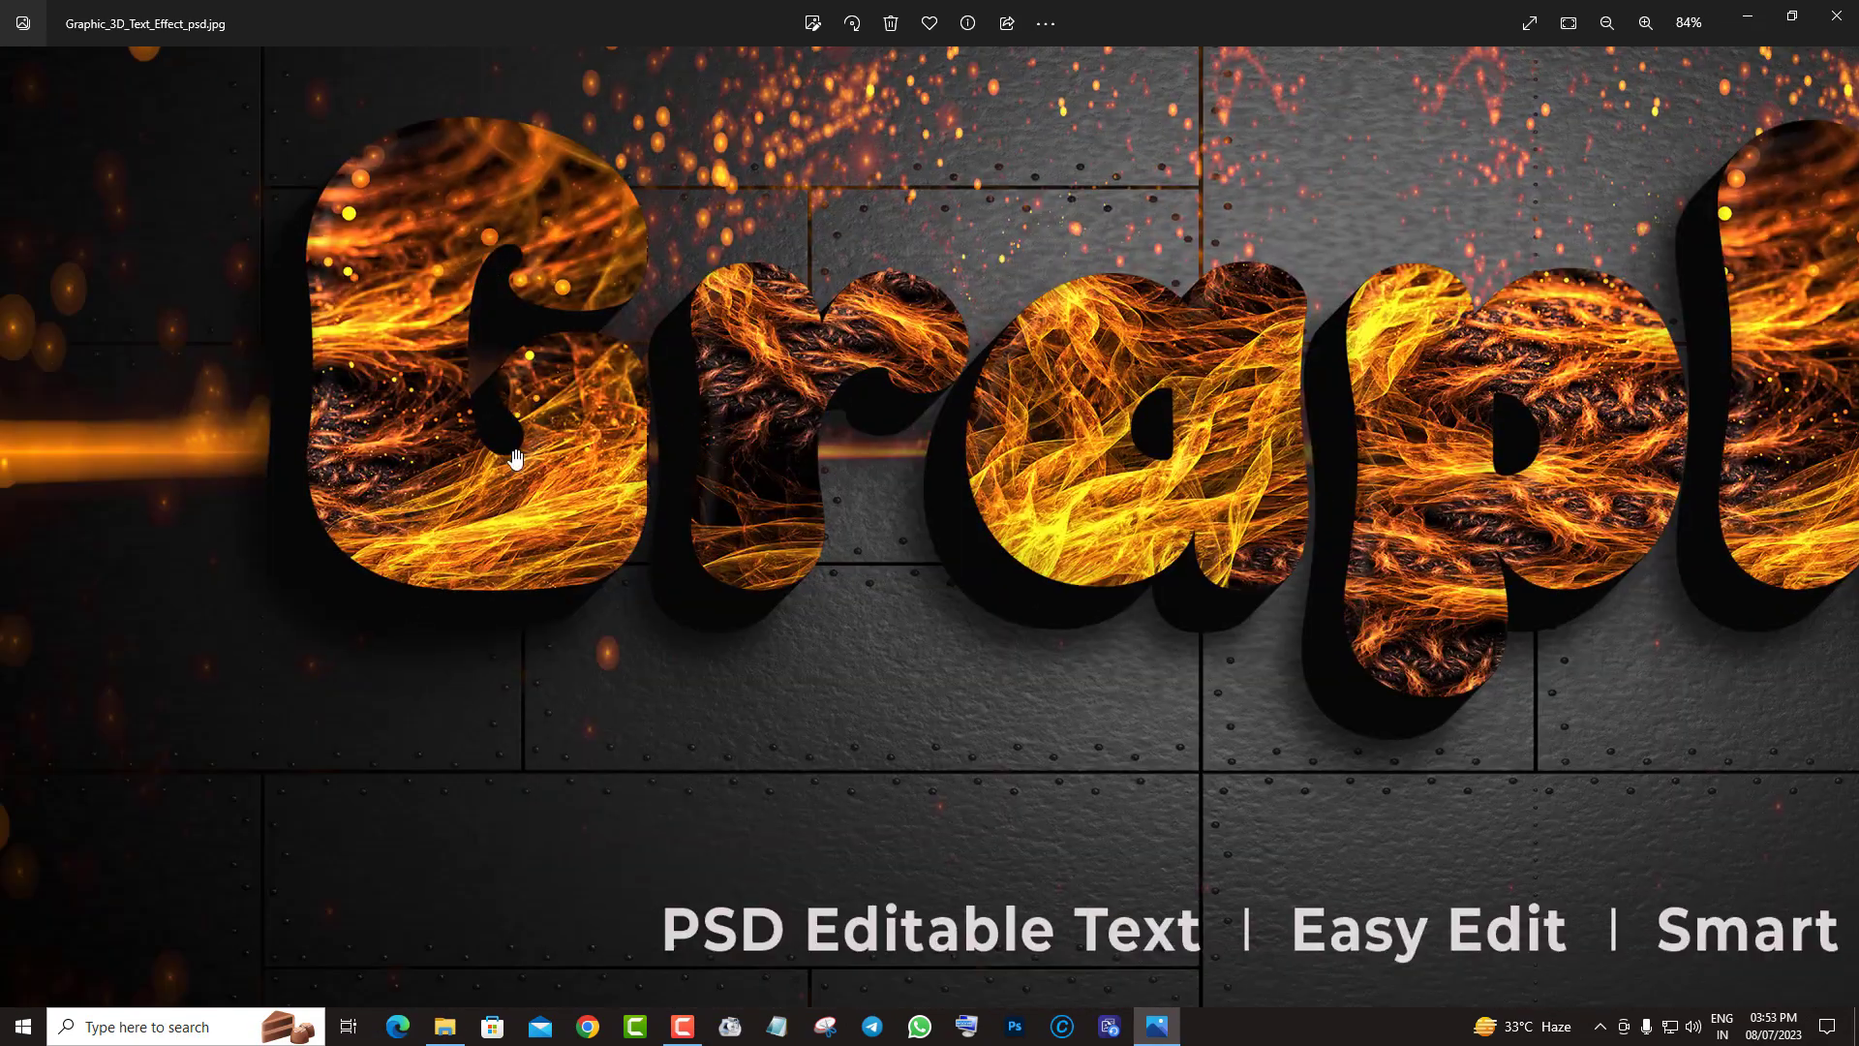
{"action": "scroll", "coordinate": [1527, 404], "scroll_direction": "up", "scroll_amount": 2}
{"action": "mouse_move", "coordinate": [1357, 434]}
{"action": "left_mouse_down"}
{"action": "mouse_move", "coordinate": [1173, 579]}
{"action": "mouse_move", "coordinate": [869, 533]}
{"action": "left_mouse_up"}
{"action": "scroll", "coordinate": [871, 534], "scroll_direction": "down", "scroll_amount": 1}
{"action": "scroll", "coordinate": [877, 542], "scroll_direction": "down", "scroll_amount": 2}
{"action": "scroll", "coordinate": [883, 552], "scroll_direction": "down", "scroll_amount": 1}
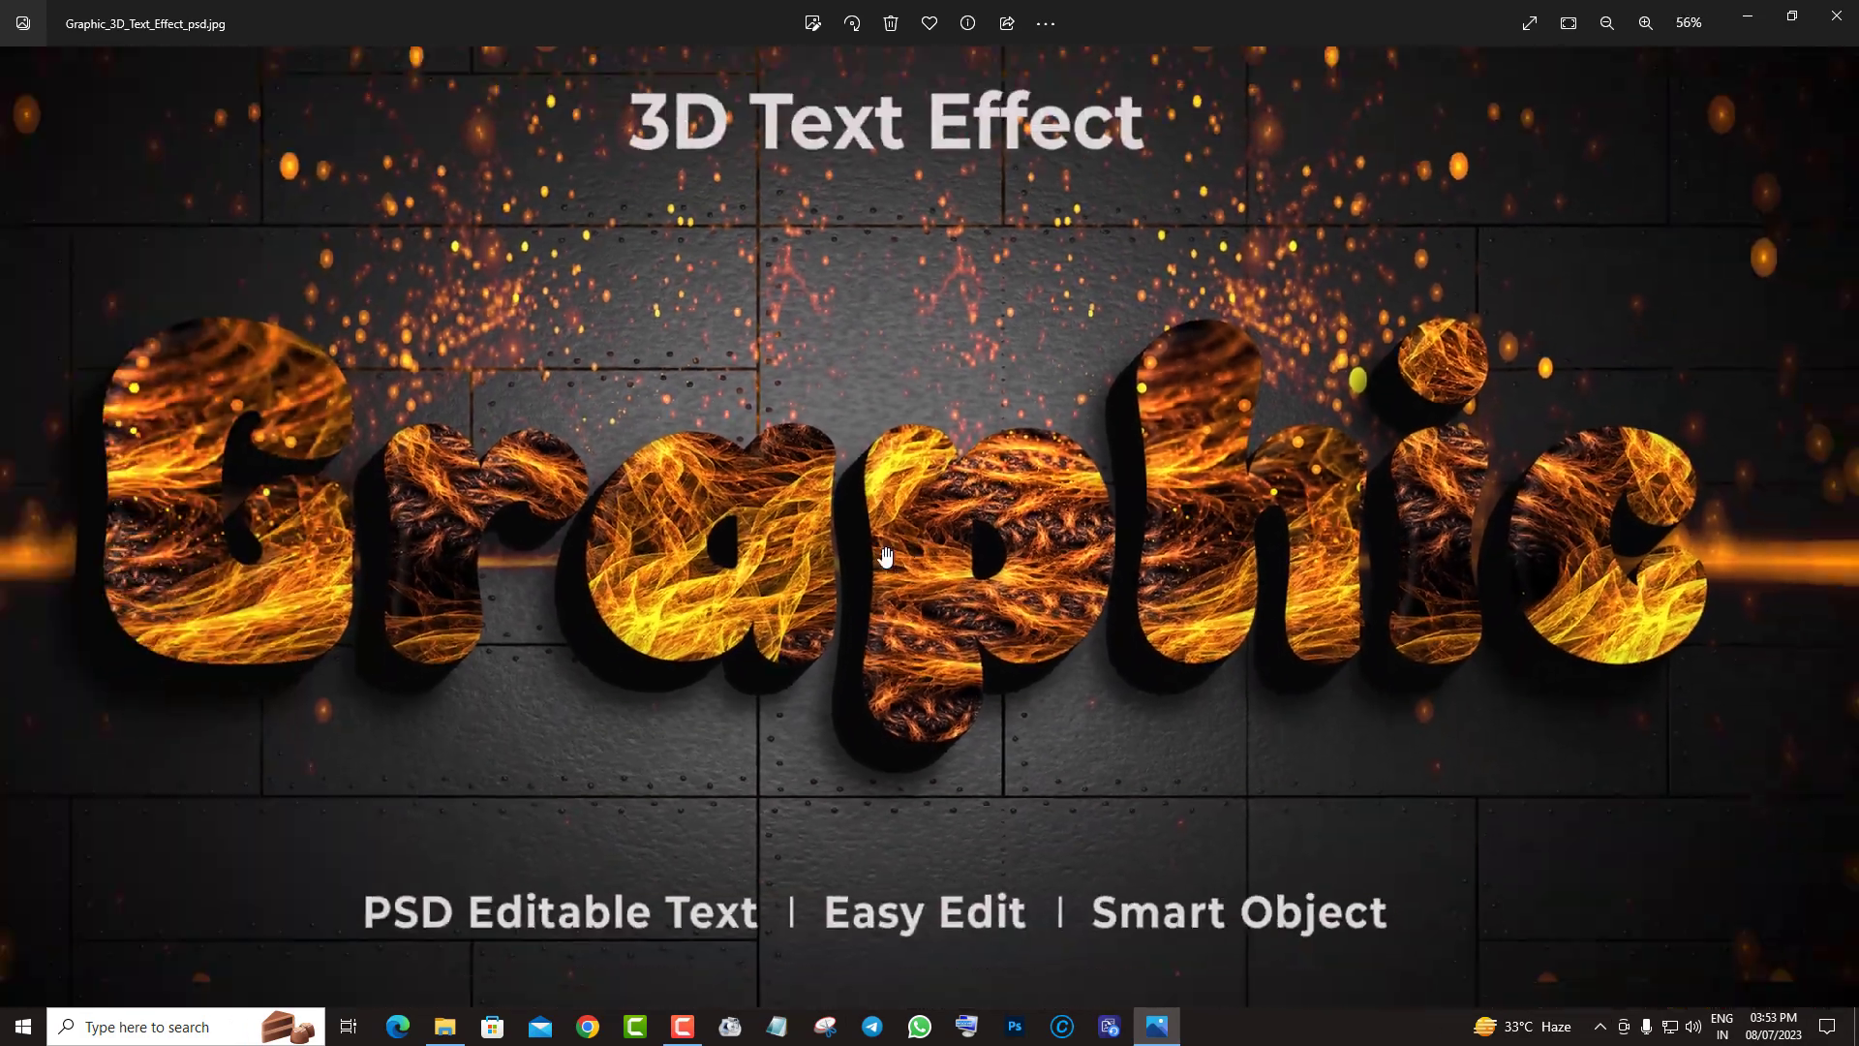
{"action": "scroll", "coordinate": [886, 555], "scroll_direction": "down", "scroll_amount": 1}
Step: Inspect the GREEN preview up close, including the PSD FILE caption
{"action": "left_click", "coordinate": [1845, 544]}
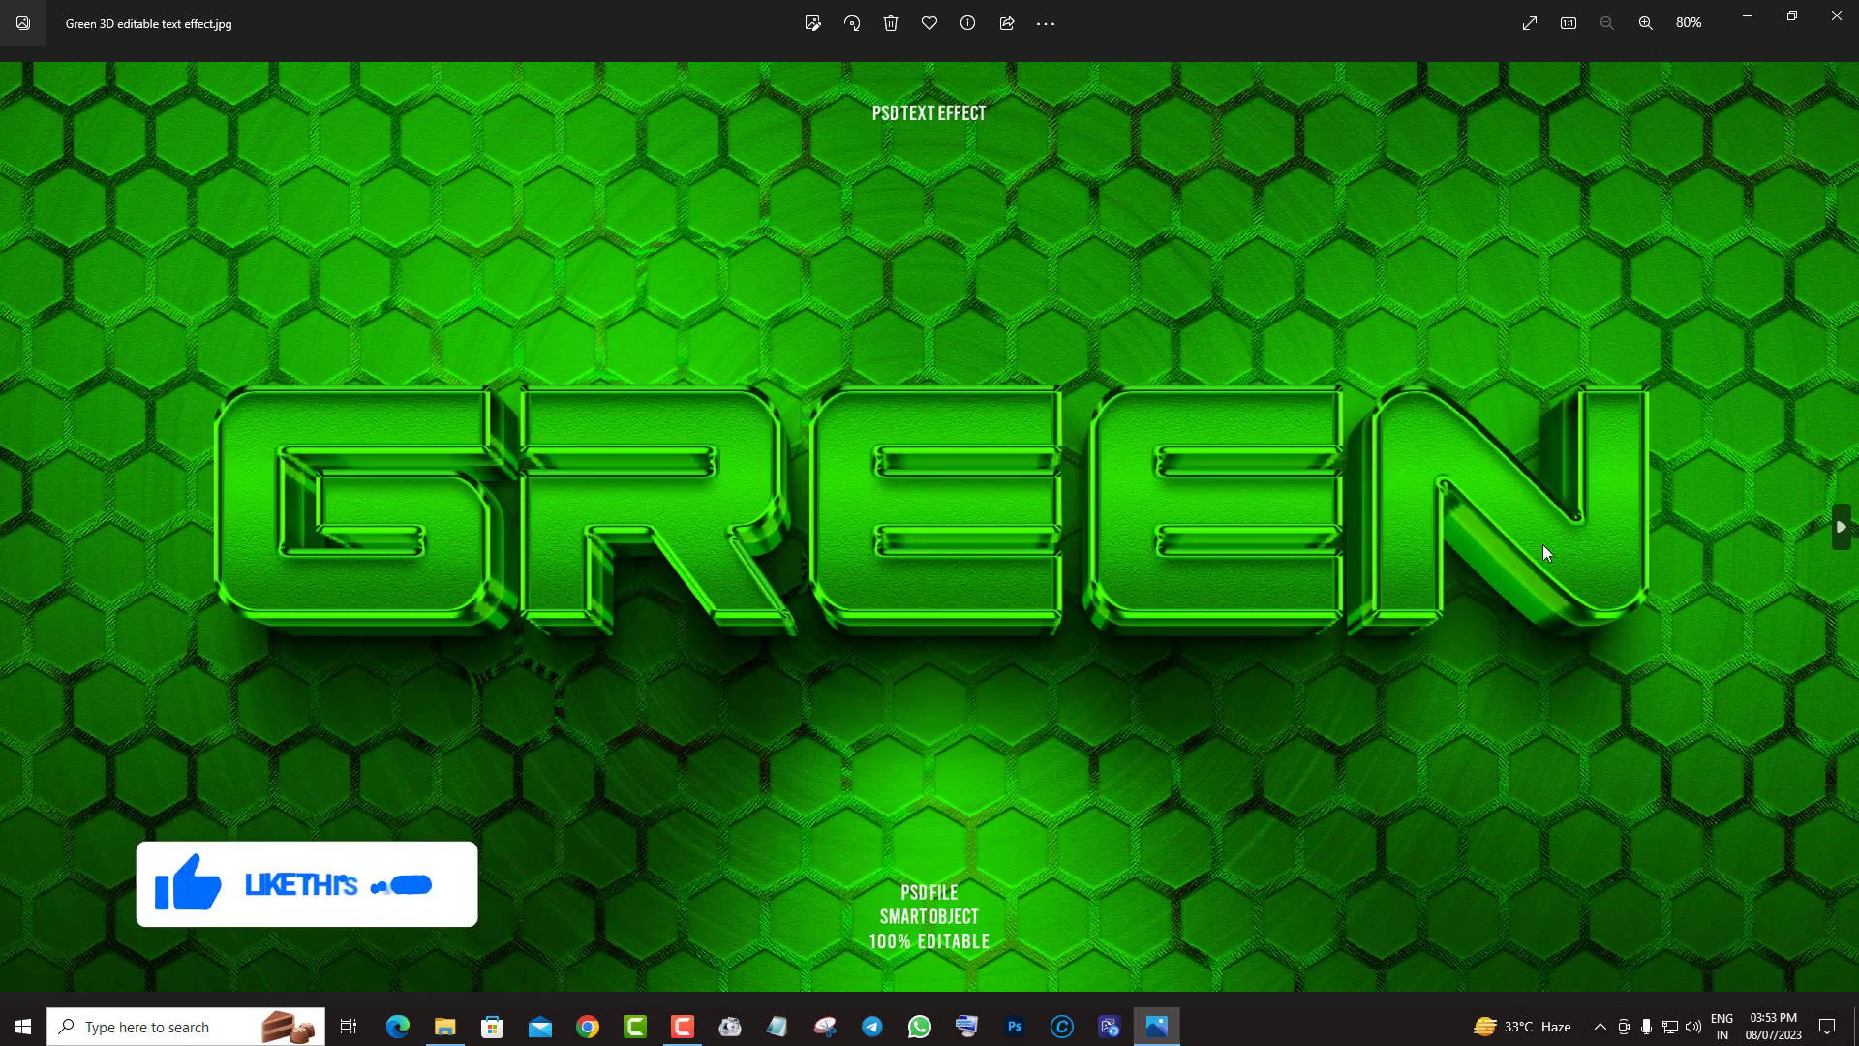
{"action": "scroll", "coordinate": [1042, 580], "scroll_direction": "up", "scroll_amount": 2}
{"action": "scroll", "coordinate": [813, 469], "scroll_direction": "up", "scroll_amount": 3}
{"action": "scroll", "coordinate": [1404, 618], "scroll_direction": "down", "scroll_amount": 2}
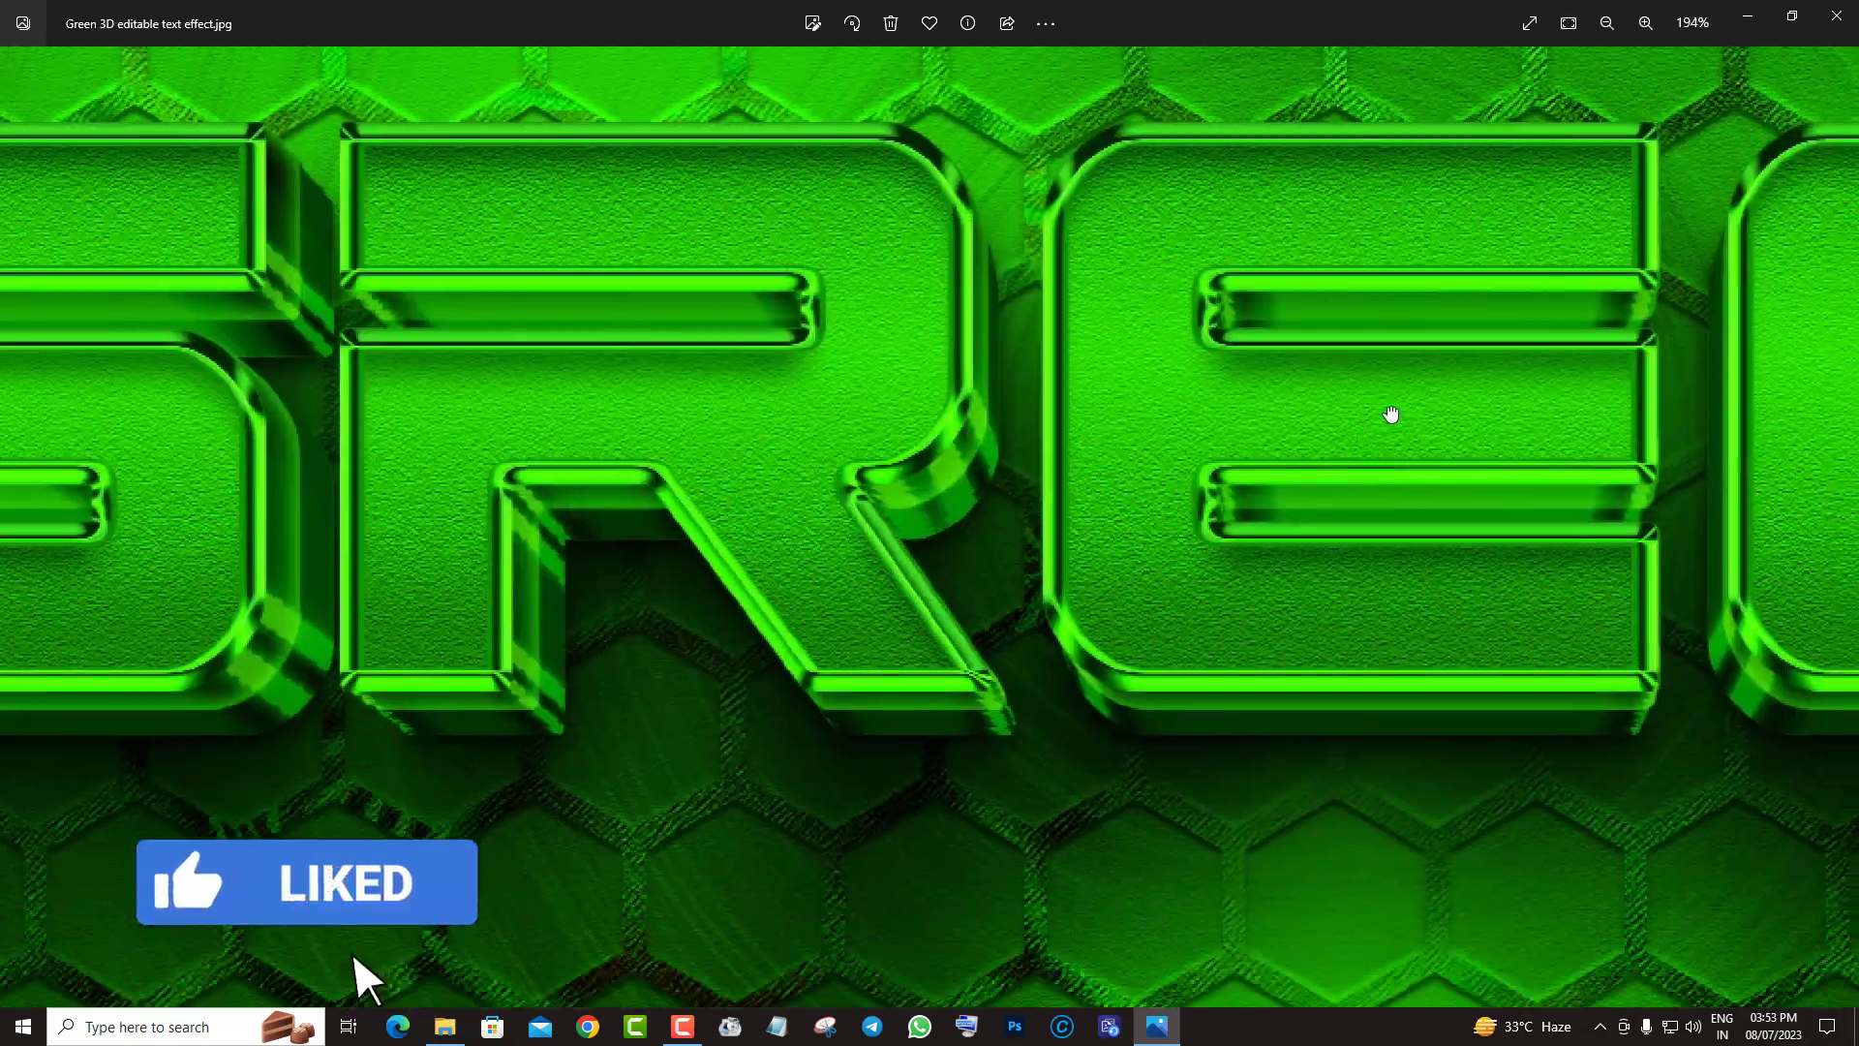
{"action": "left_click_drag", "start_coordinate": [1320, 610], "coordinate": [917, 300]}
{"action": "scroll", "coordinate": [1227, 590], "scroll_direction": "down", "scroll_amount": 2}
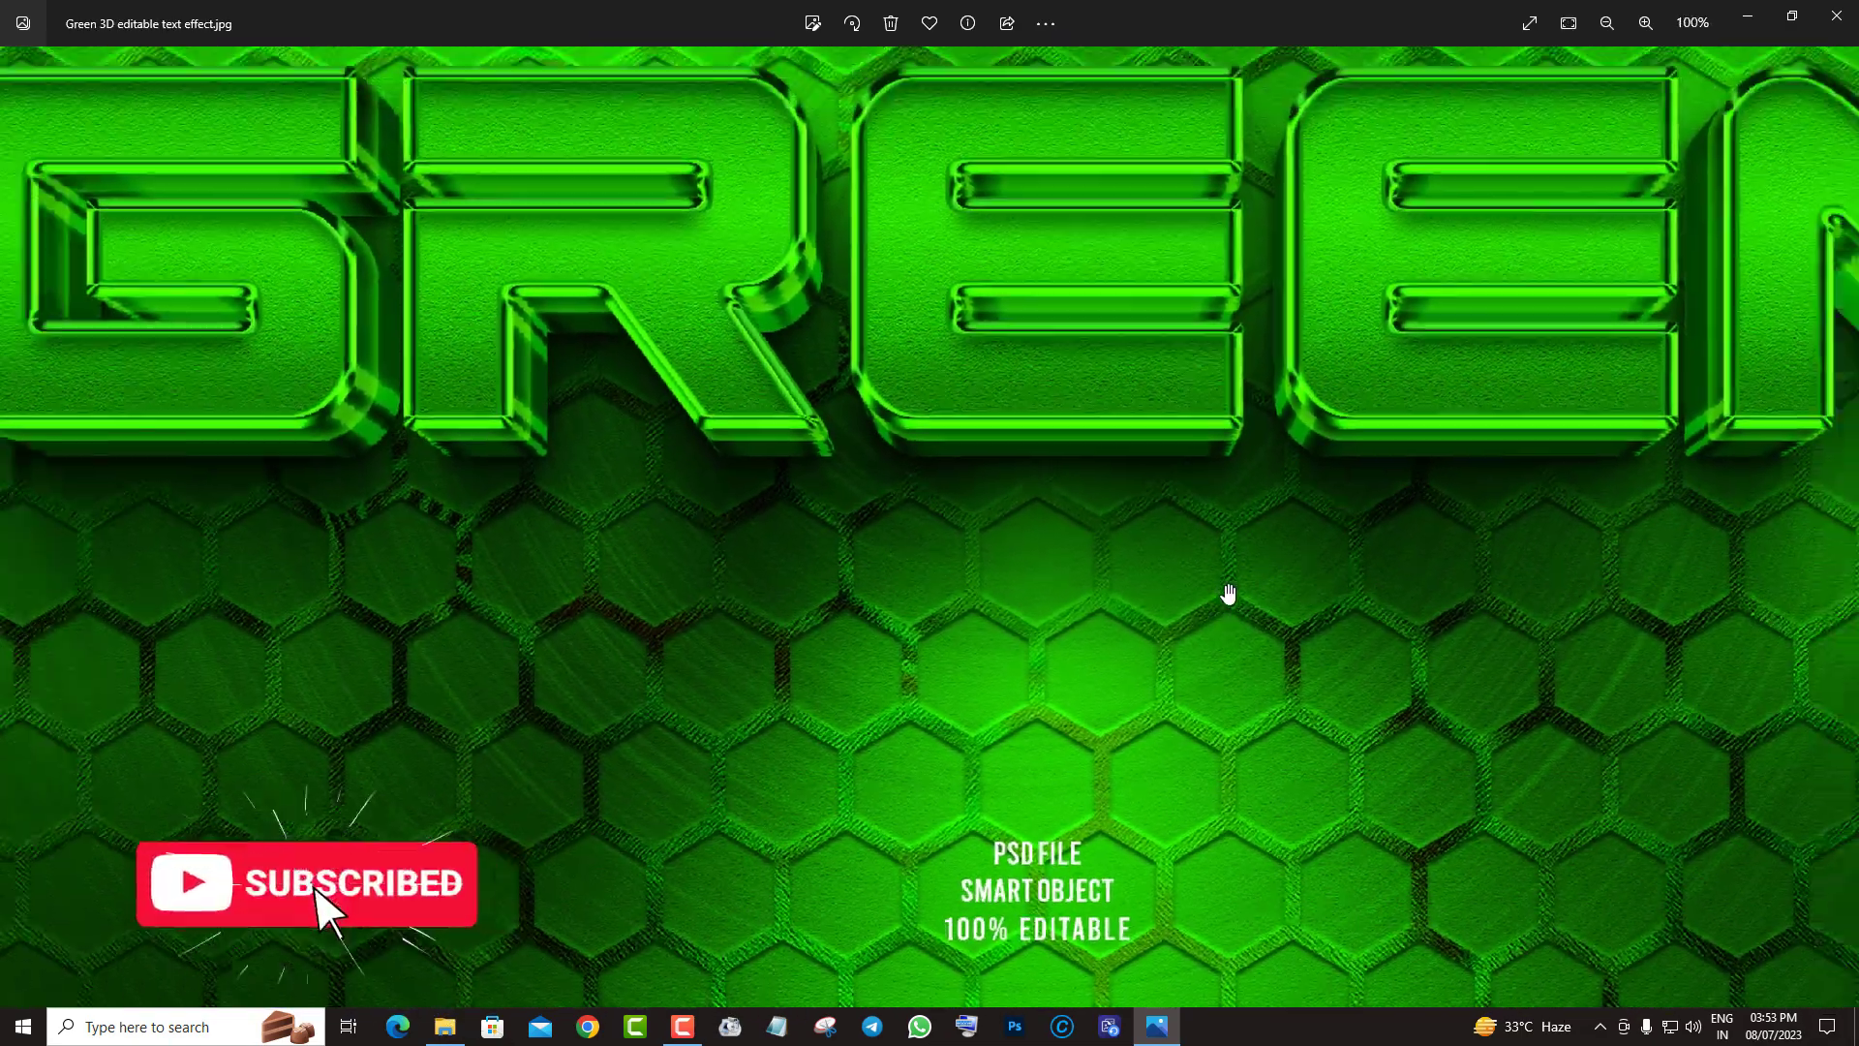
{"action": "scroll", "coordinate": [1415, 532], "scroll_direction": "down", "scroll_amount": 1}
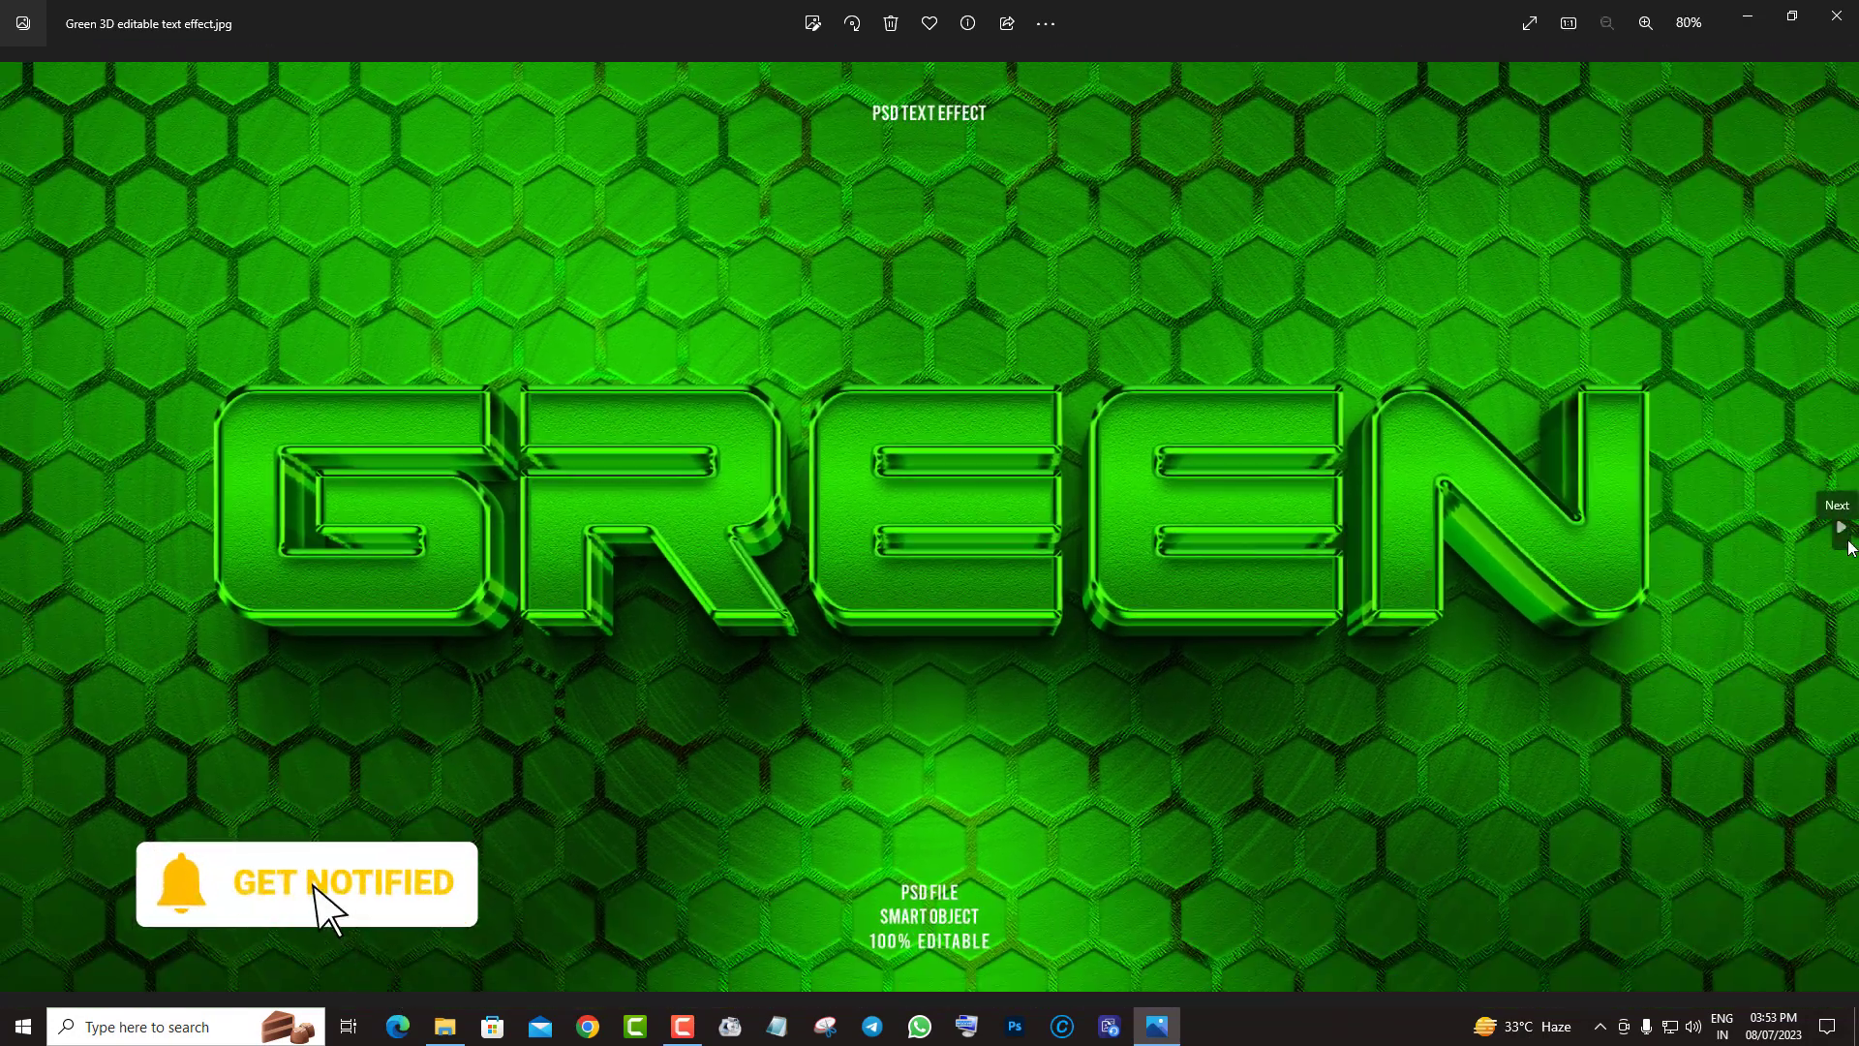
Step: Zoom into the Hear preview and pan to its H, then zoom back out
{"action": "left_click", "coordinate": [1838, 509]}
{"action": "scroll", "coordinate": [896, 552], "scroll_direction": "up", "scroll_amount": 1}
{"action": "scroll", "coordinate": [824, 534], "scroll_direction": "up", "scroll_amount": 2}
{"action": "mouse_move", "coordinate": [823, 535]}
{"action": "left_mouse_down"}
{"action": "mouse_move", "coordinate": [1245, 477]}
{"action": "mouse_move", "coordinate": [222, 532]}
{"action": "left_mouse_up"}
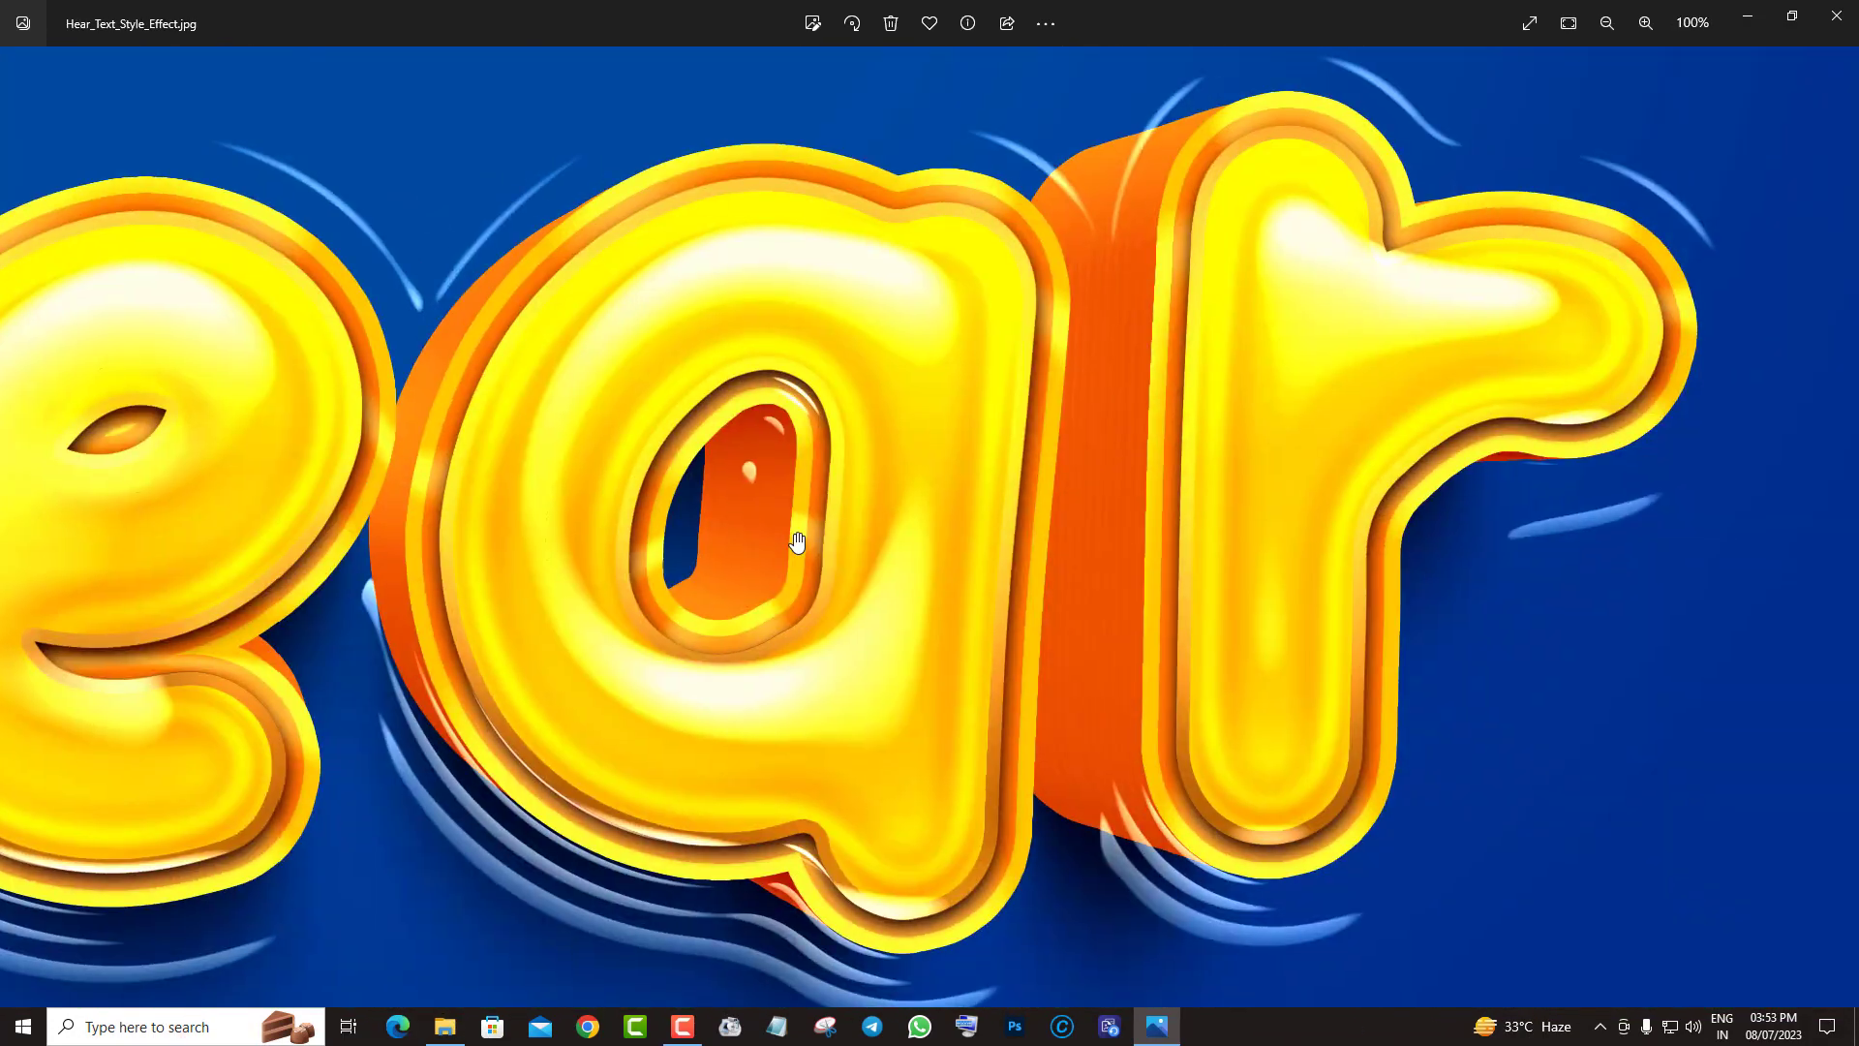
{"action": "scroll", "coordinate": [935, 532], "scroll_direction": "down", "scroll_amount": 2}
{"action": "scroll", "coordinate": [935, 532], "scroll_direction": "down", "scroll_amount": 1}
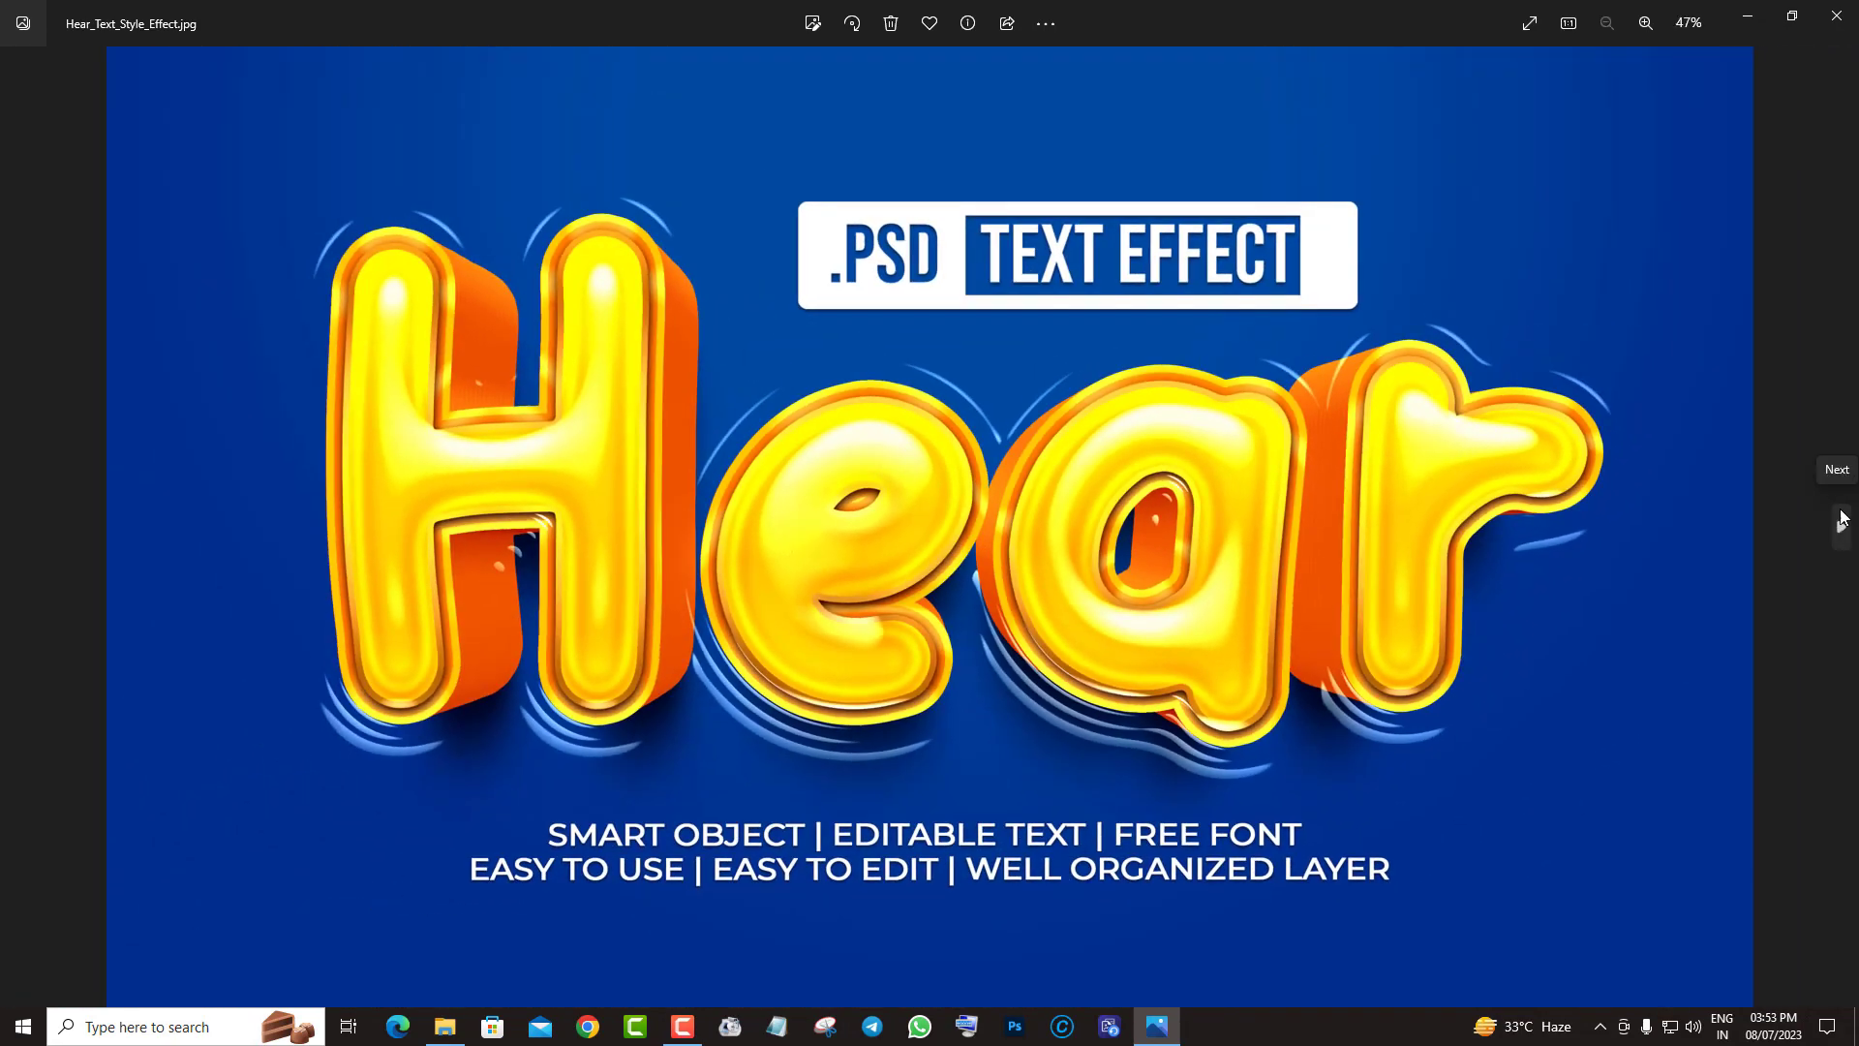
Step: Zoom into the logo preview so the ogo letters fill the view, then zoom out
{"action": "left_click", "coordinate": [1841, 518]}
{"action": "scroll", "coordinate": [1065, 581], "scroll_direction": "up", "scroll_amount": 1}
{"action": "scroll", "coordinate": [1041, 607], "scroll_direction": "up", "scroll_amount": 2}
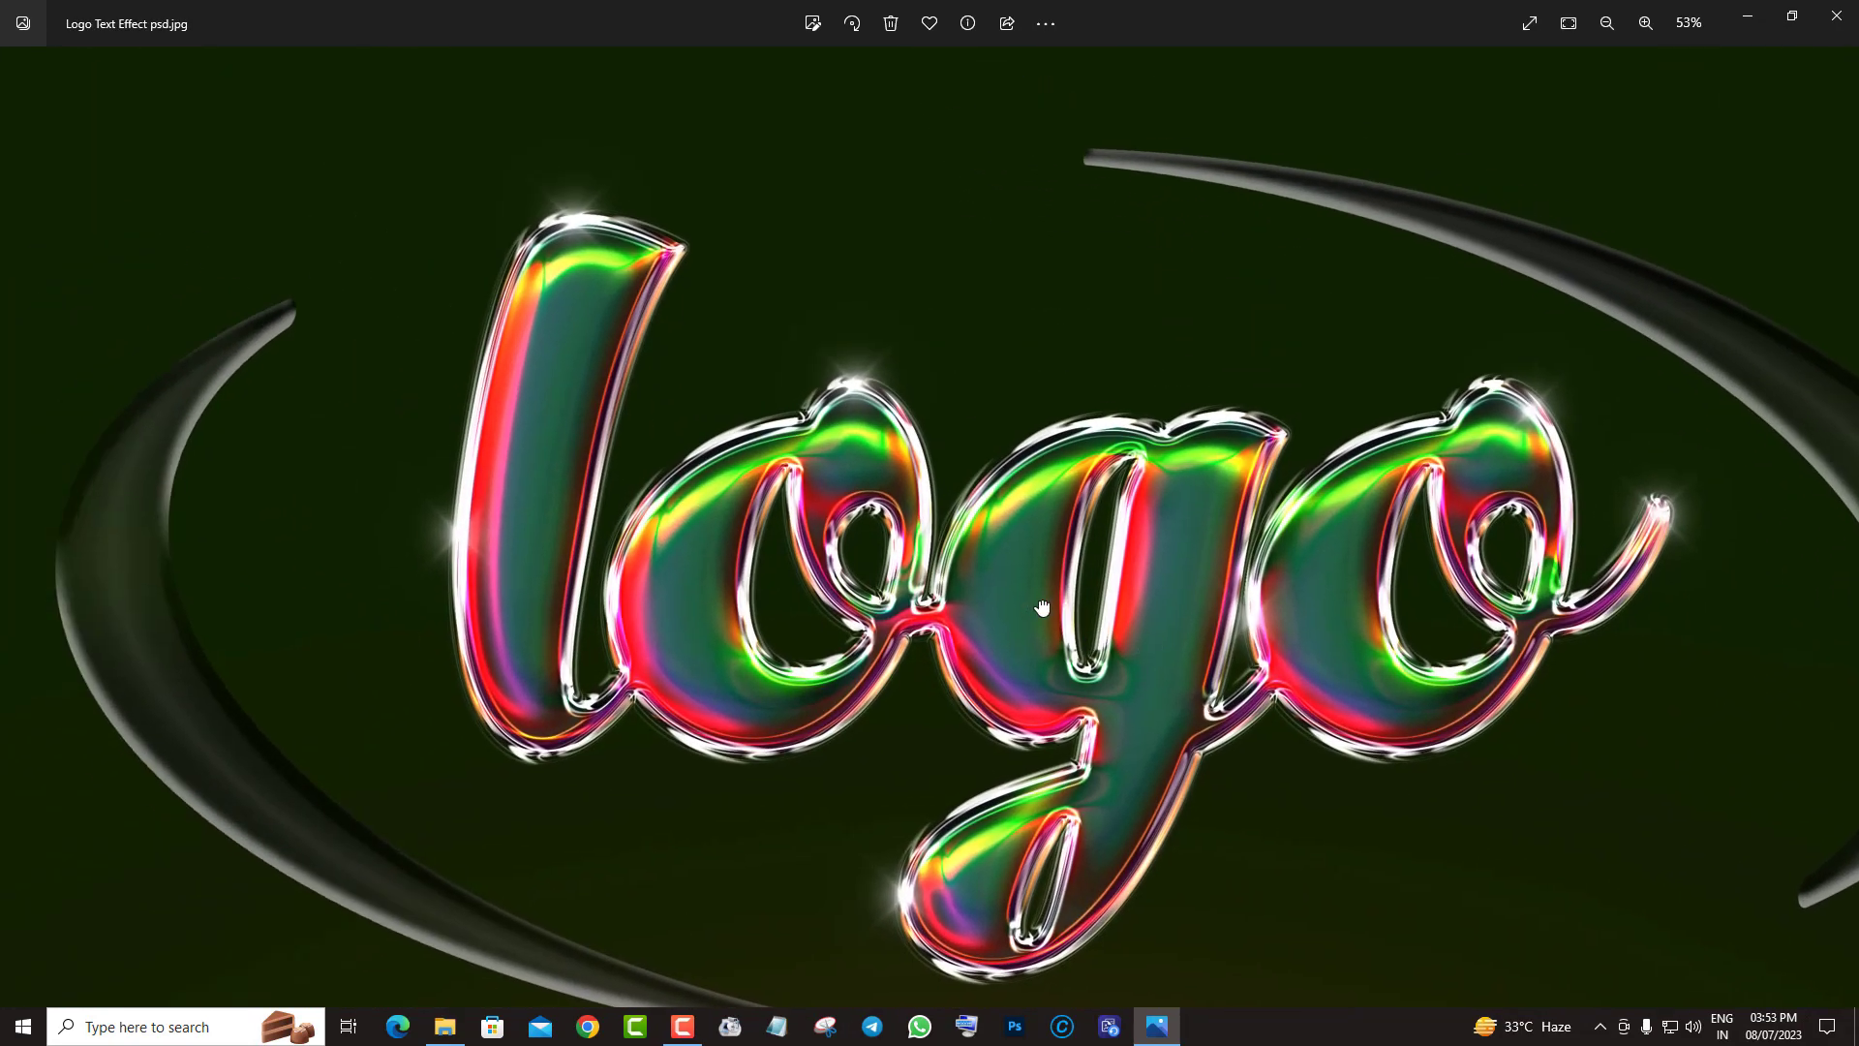
{"action": "scroll", "coordinate": [1042, 607], "scroll_direction": "up", "scroll_amount": 3}
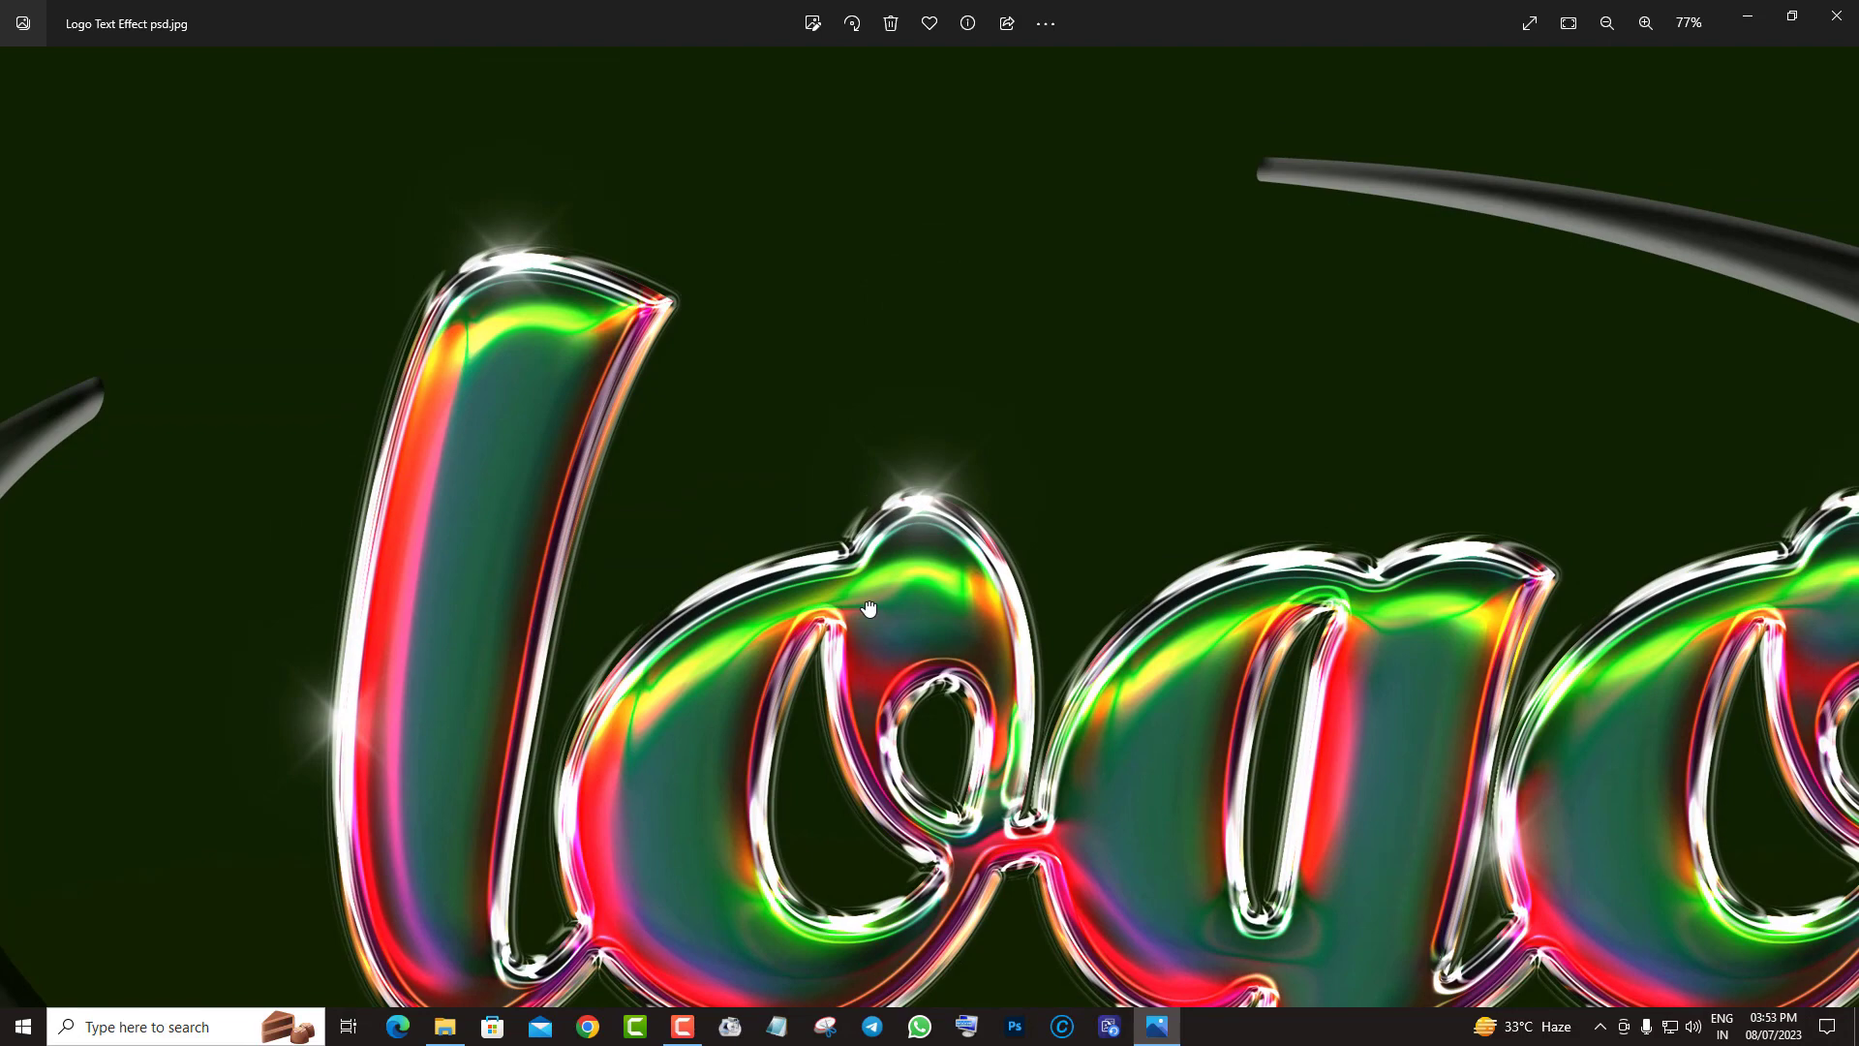
{"action": "left_click_drag", "start_coordinate": [1007, 697], "coordinate": [598, 263]}
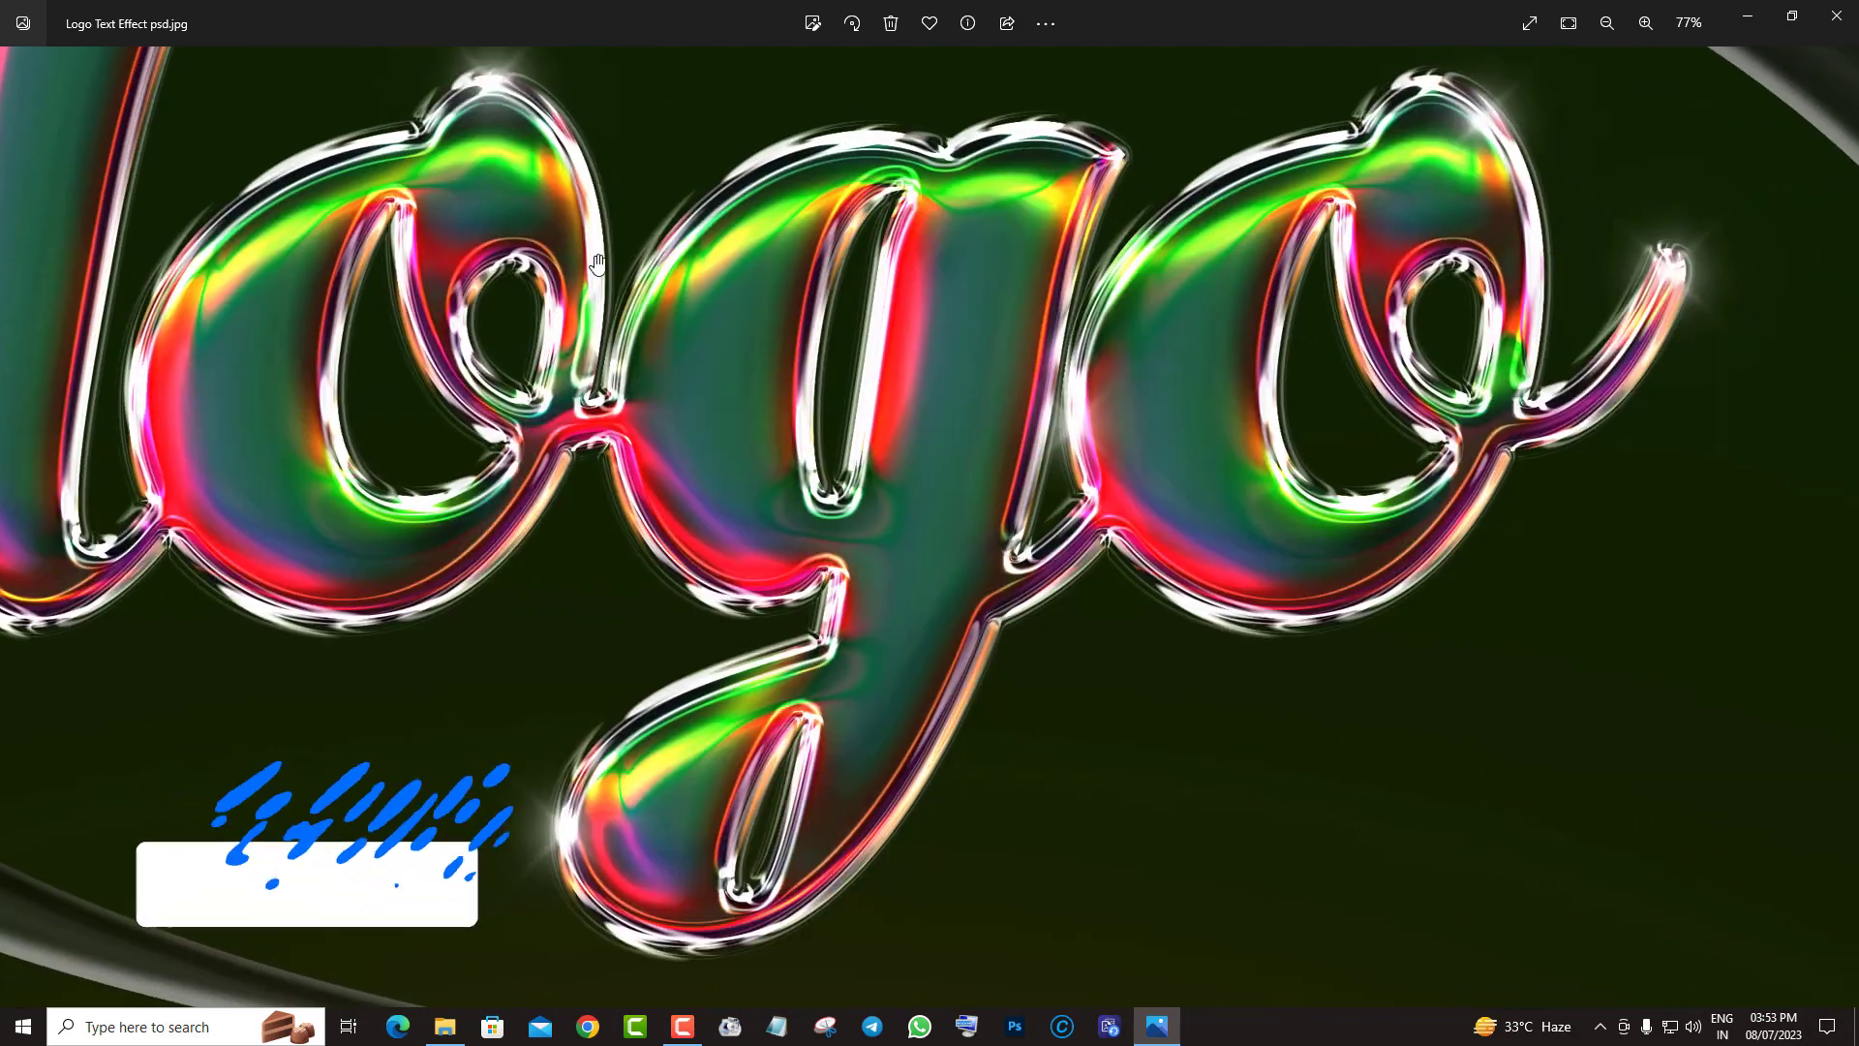
{"action": "scroll", "coordinate": [885, 487], "scroll_direction": "up", "scroll_amount": 1}
{"action": "scroll", "coordinate": [885, 487], "scroll_direction": "down", "scroll_amount": 1}
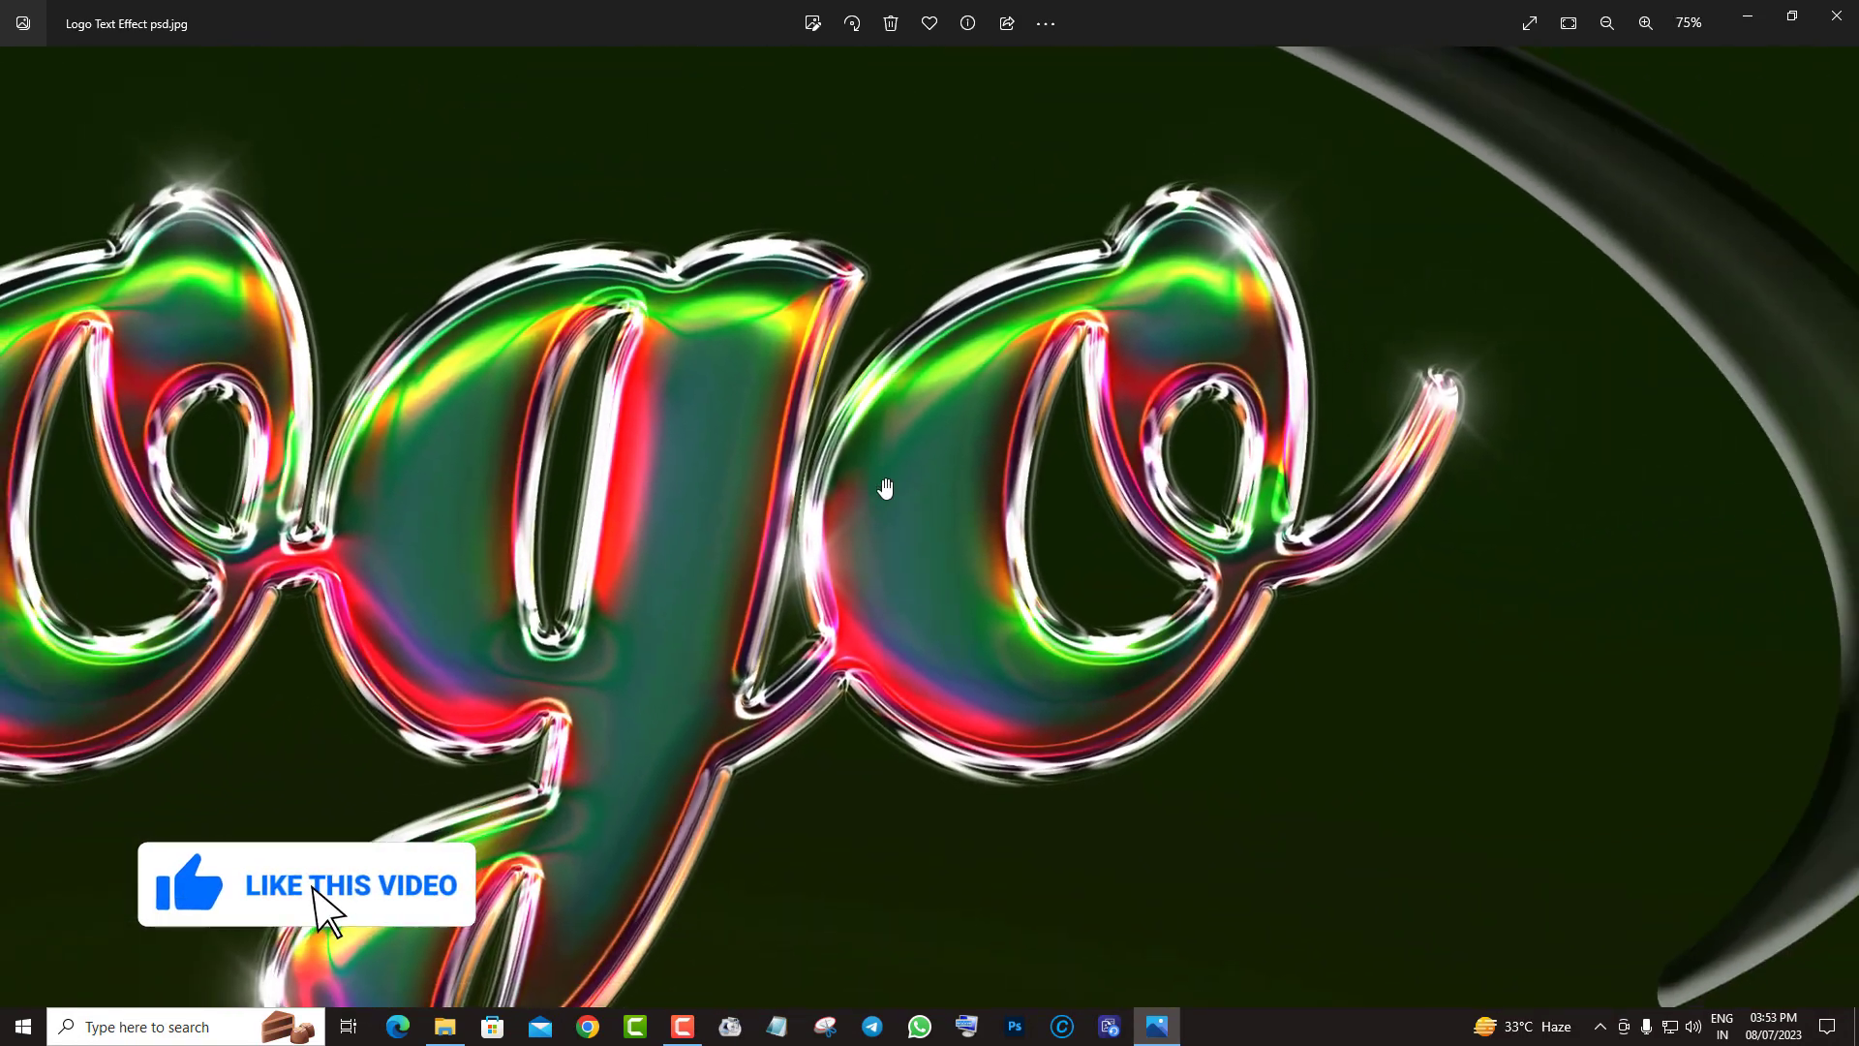
{"action": "scroll", "coordinate": [885, 487], "scroll_direction": "down", "scroll_amount": 3}
{"action": "scroll", "coordinate": [885, 487], "scroll_direction": "down", "scroll_amount": 3}
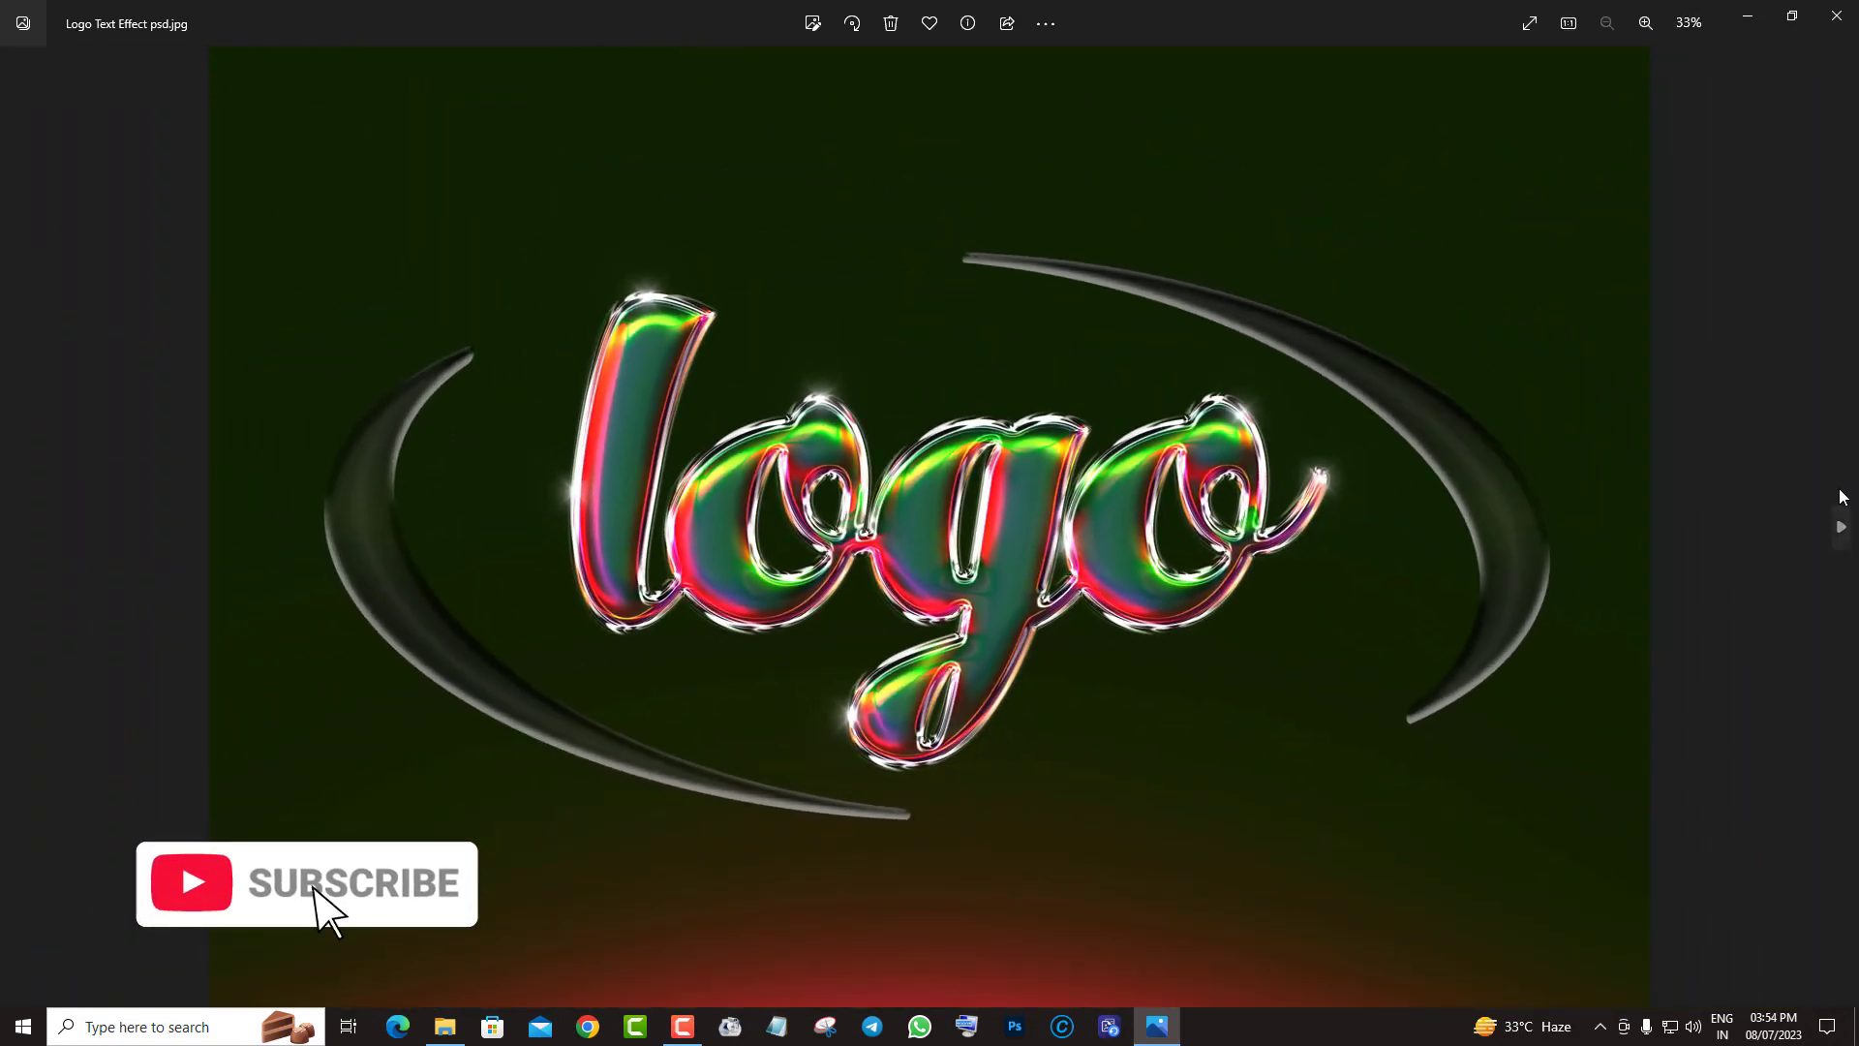
Step: Zoom into the PLAYFUL preview, pan across to YFUL, then zoom out to fit
{"action": "left_click", "coordinate": [1841, 526]}
{"action": "scroll", "coordinate": [1191, 552], "scroll_direction": "up", "scroll_amount": 3}
{"action": "scroll", "coordinate": [955, 552], "scroll_direction": "up", "scroll_amount": 2}
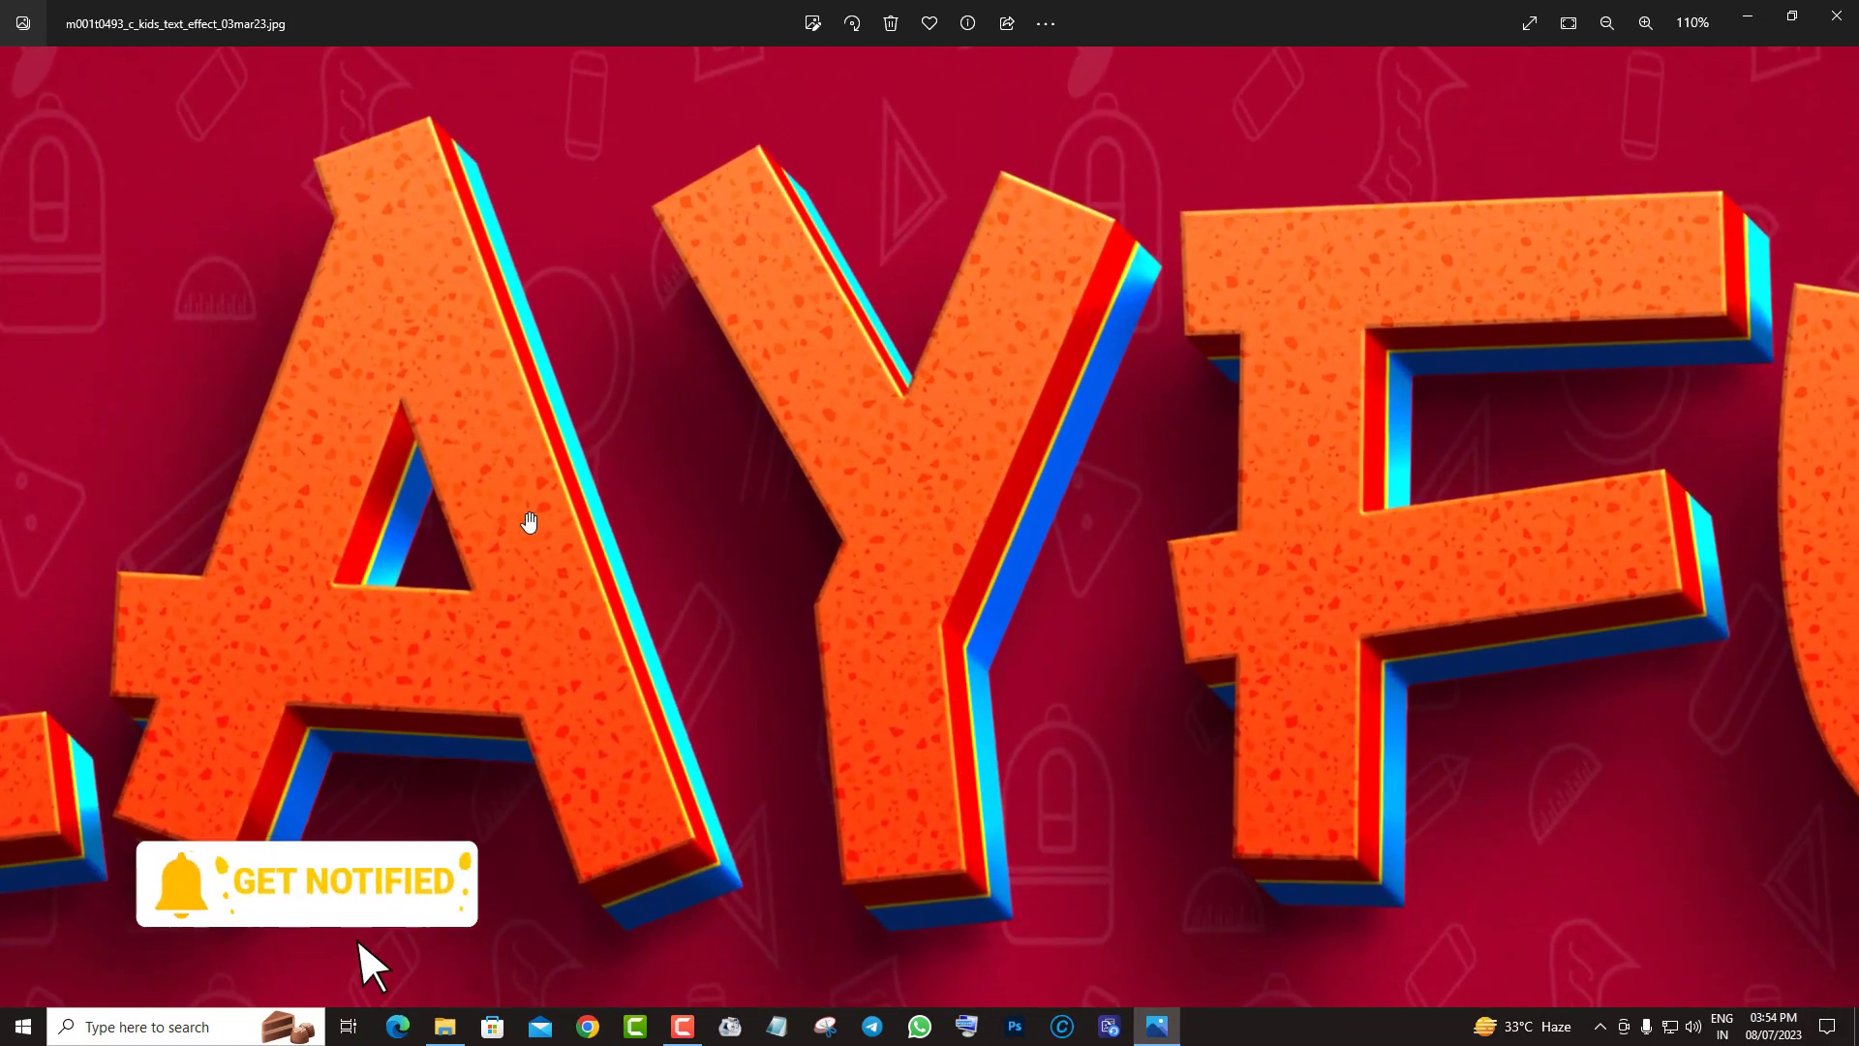
{"action": "mouse_move", "coordinate": [528, 522]}
{"action": "left_mouse_down"}
{"action": "mouse_move", "coordinate": [1581, 502]}
{"action": "mouse_move", "coordinate": [626, 448]}
{"action": "left_mouse_up"}
{"action": "left_click_drag", "start_coordinate": [1623, 486], "coordinate": [602, 523]}
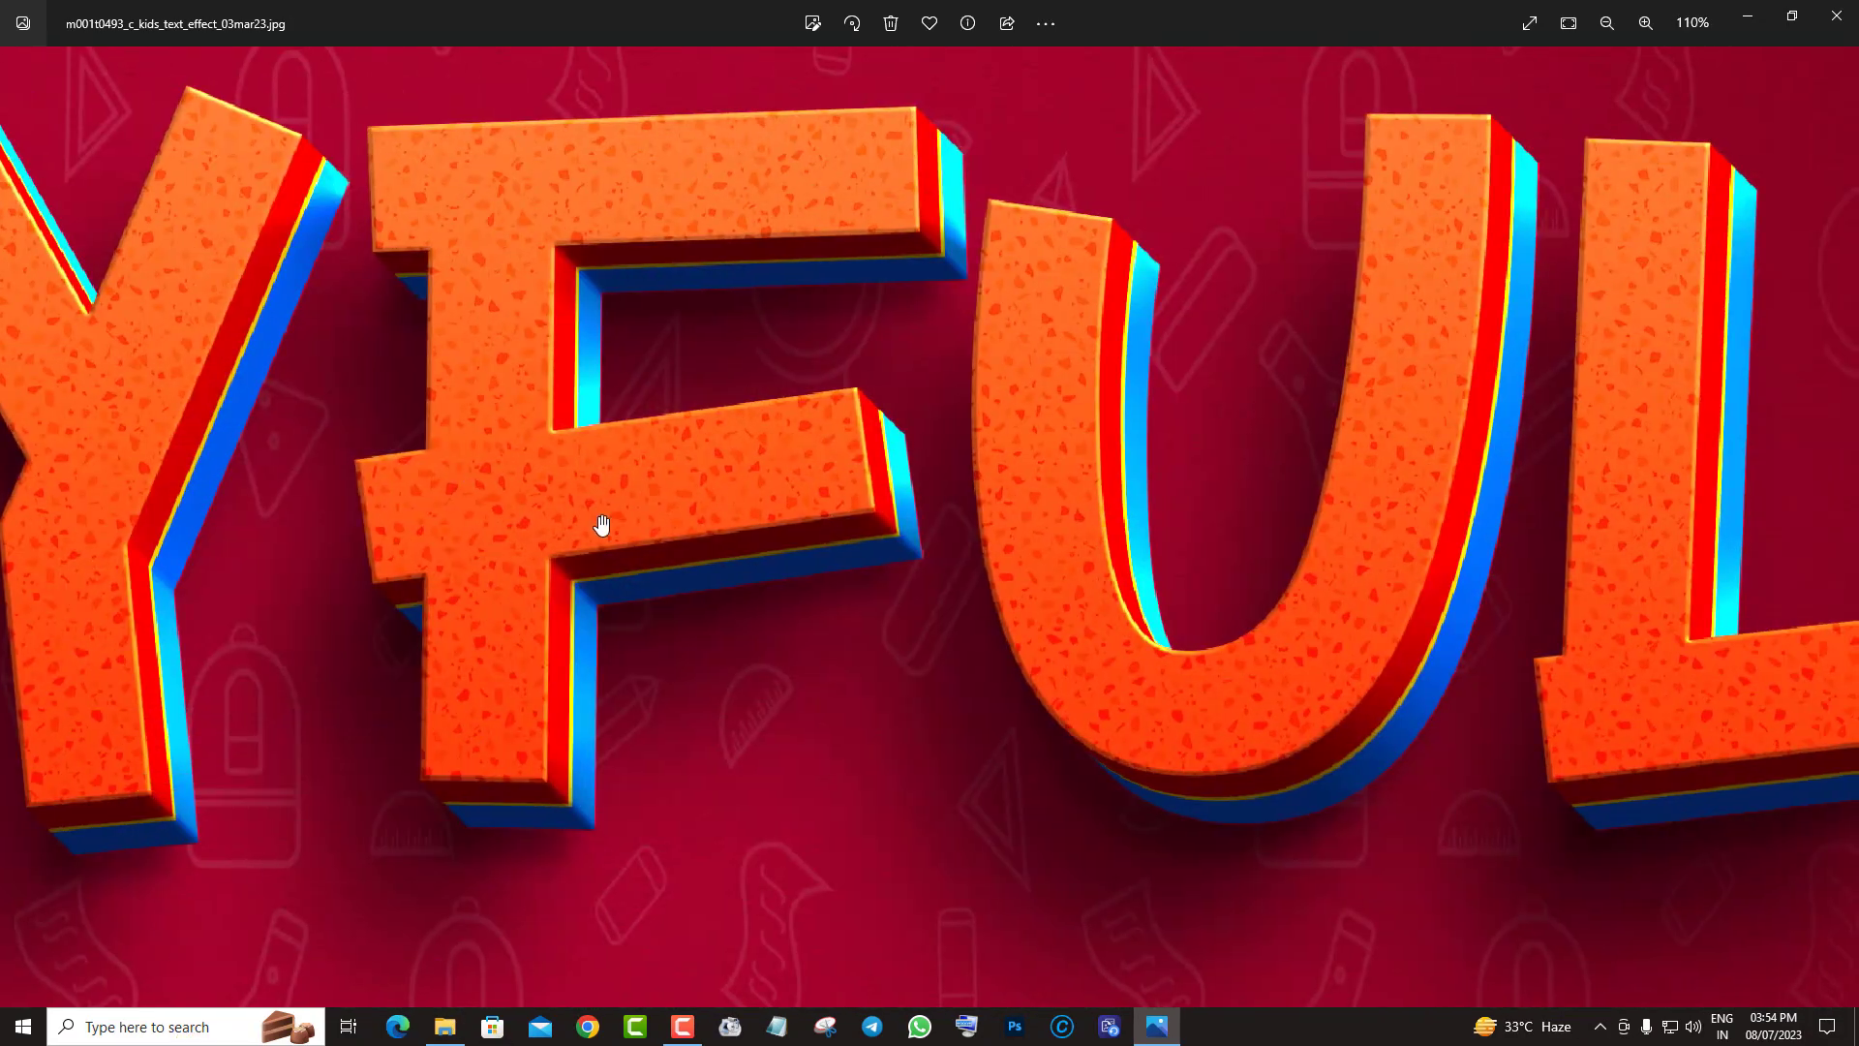
{"action": "scroll", "coordinate": [851, 614], "scroll_direction": "down", "scroll_amount": 2}
{"action": "scroll", "coordinate": [859, 614], "scroll_direction": "down", "scroll_amount": 2}
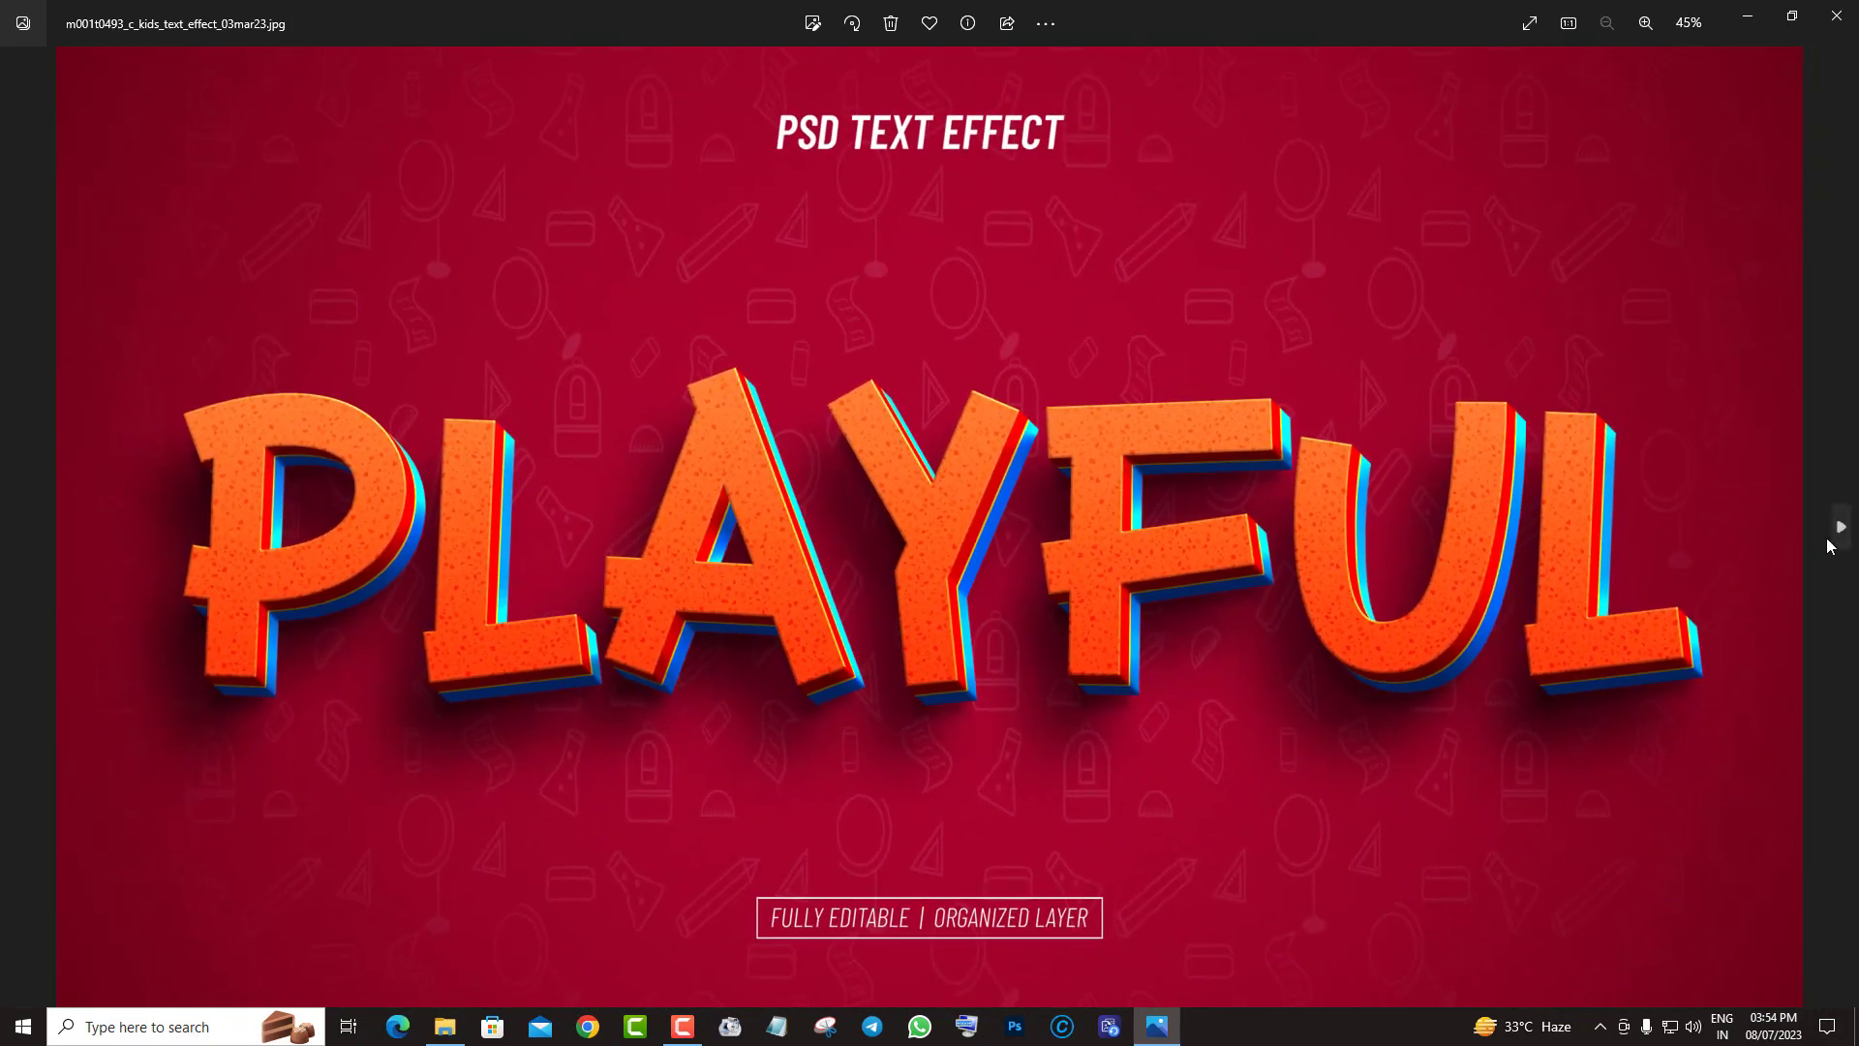
Step: Inspect the HORROR MOVIE preview up close, panning to the MOVIE line
{"action": "left_click", "coordinate": [1842, 531]}
{"action": "scroll", "coordinate": [943, 585], "scroll_direction": "up", "scroll_amount": 2}
{"action": "scroll", "coordinate": [954, 639], "scroll_direction": "up", "scroll_amount": 2}
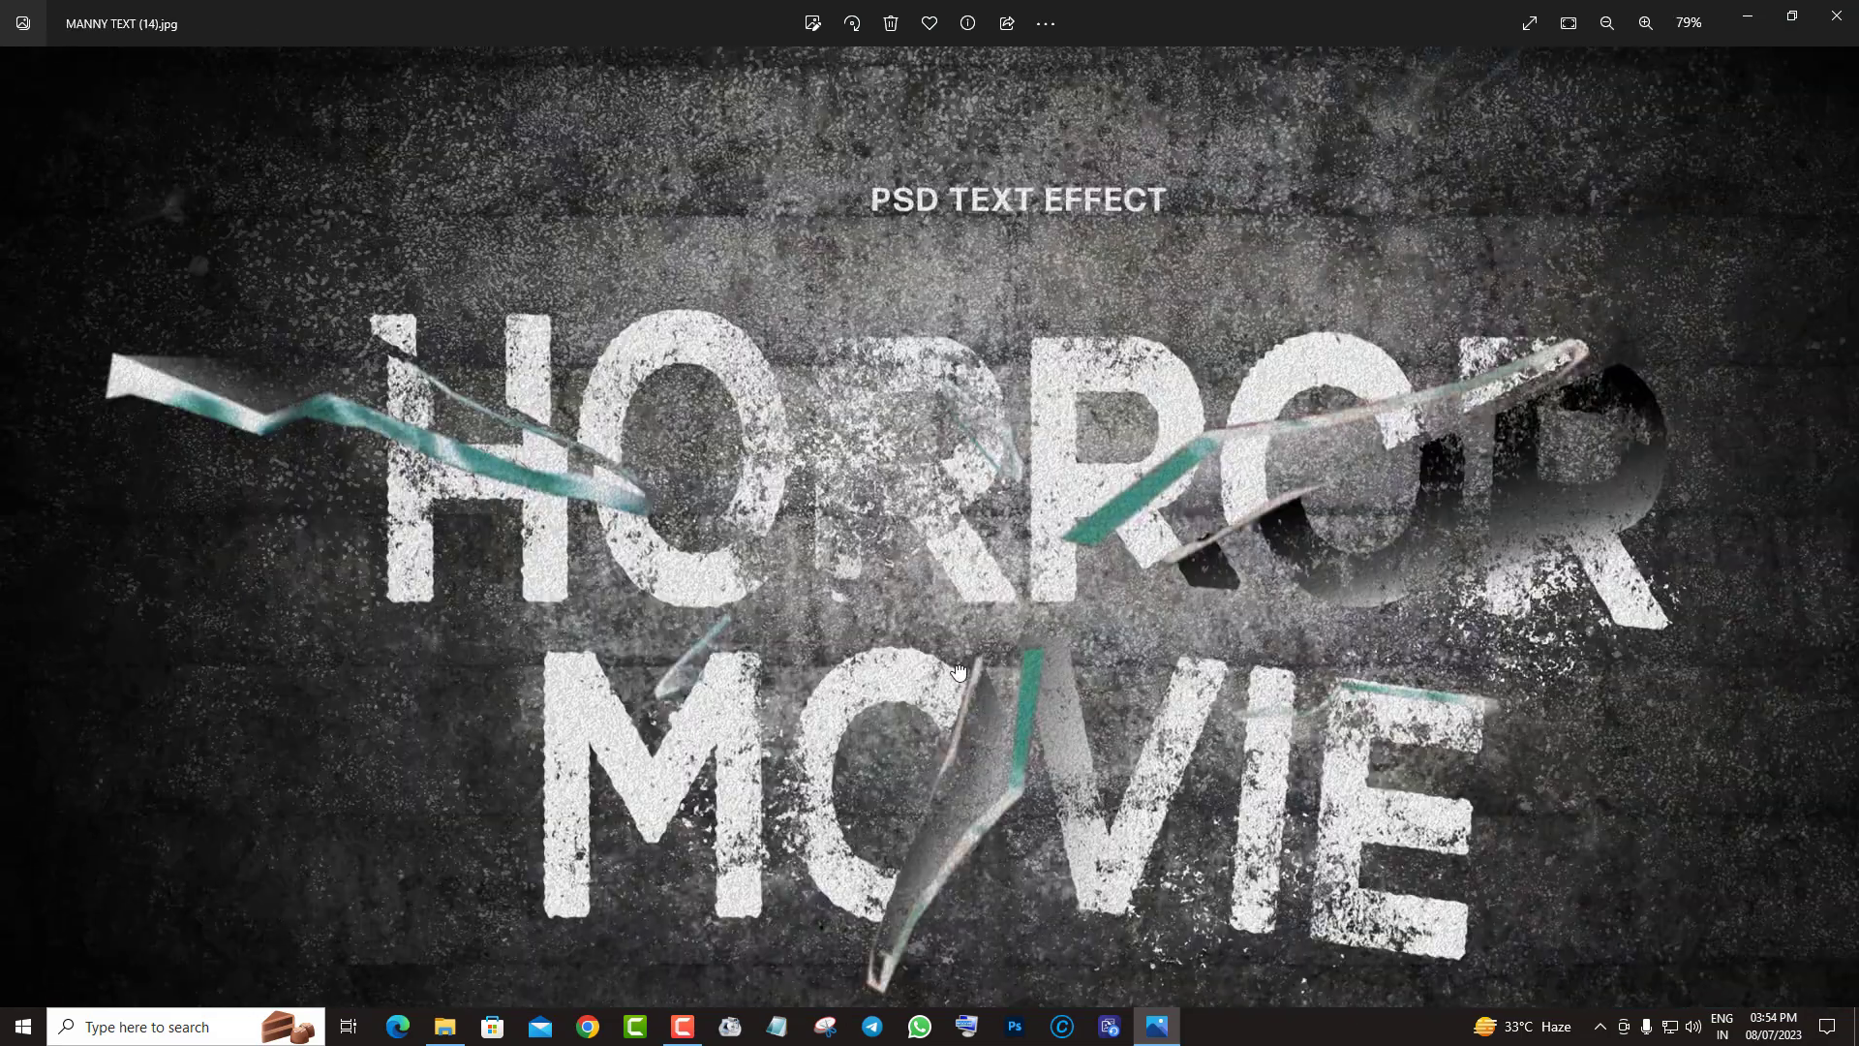
{"action": "scroll", "coordinate": [958, 673], "scroll_direction": "up", "scroll_amount": 1}
{"action": "scroll", "coordinate": [1150, 697], "scroll_direction": "up", "scroll_amount": 2}
{"action": "left_click_drag", "start_coordinate": [1150, 697], "coordinate": [1071, 323]}
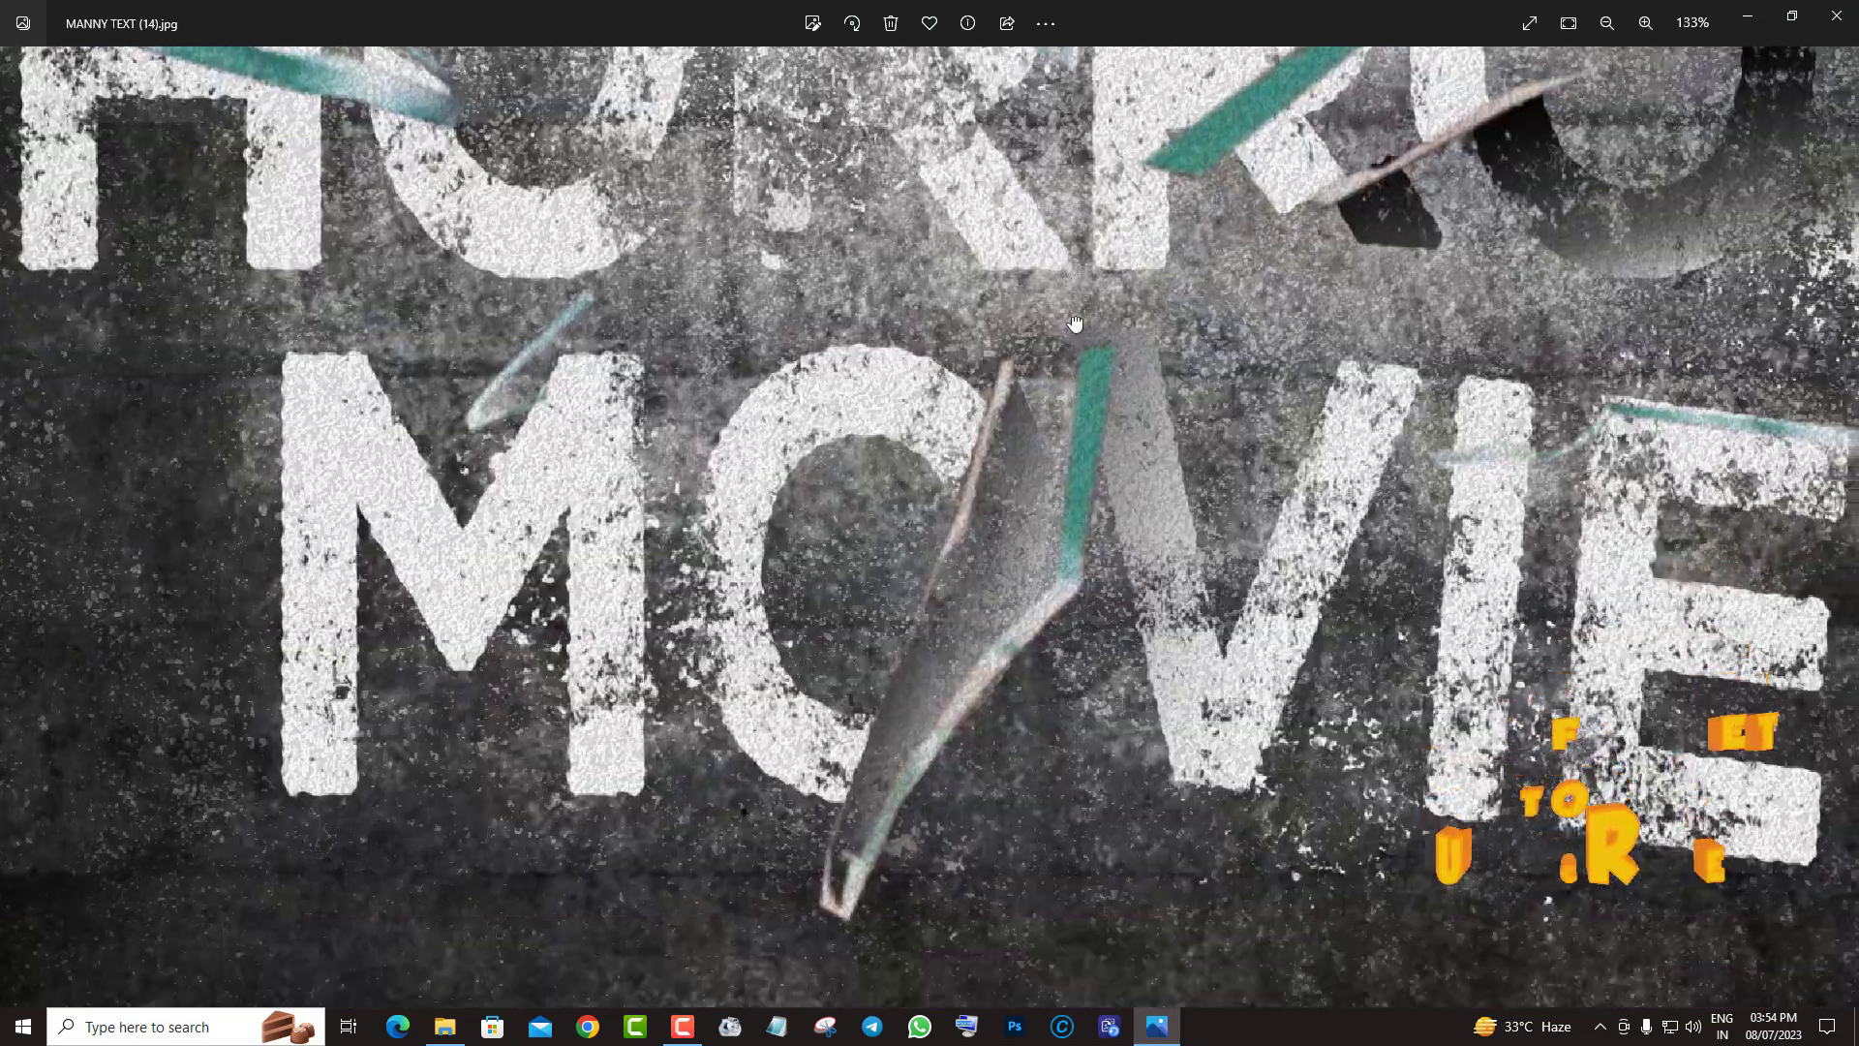
{"action": "scroll", "coordinate": [1110, 613], "scroll_direction": "down", "scroll_amount": 2}
{"action": "scroll", "coordinate": [1189, 703], "scroll_direction": "down", "scroll_amount": 2}
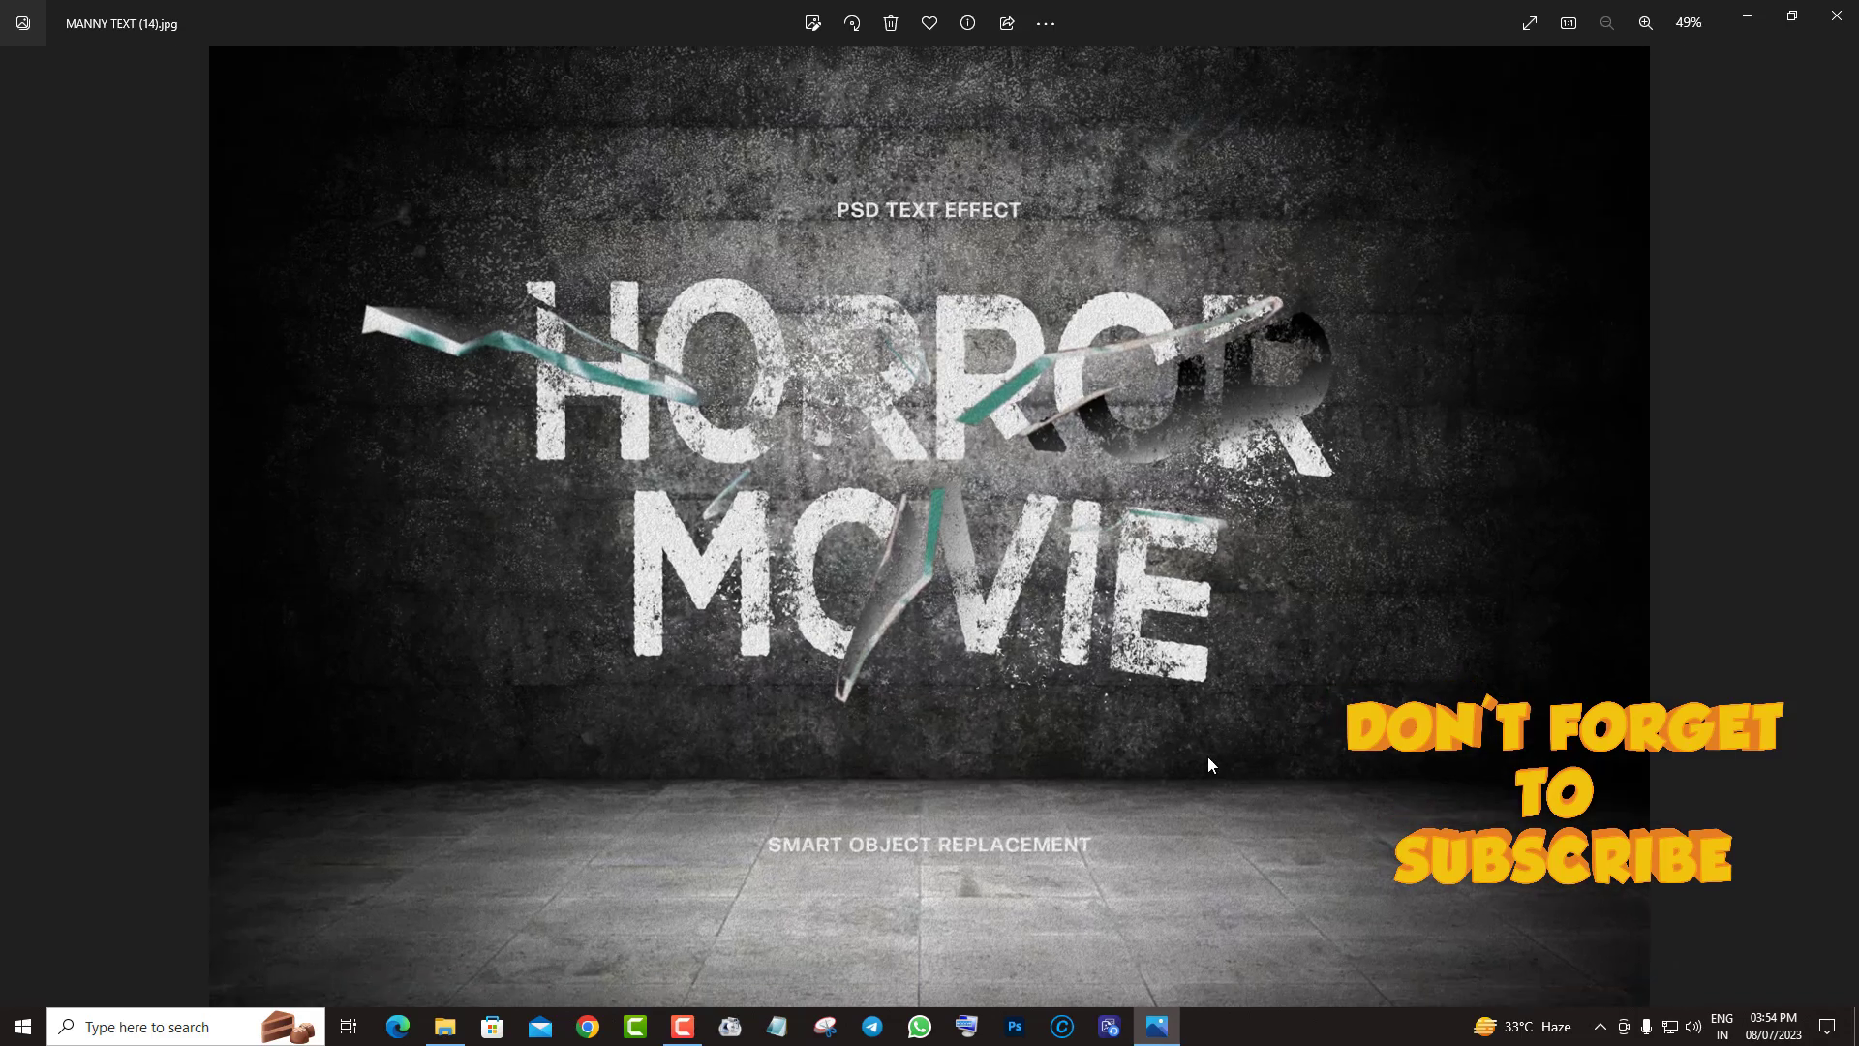
Step: Zoom into the TEXT EFFECT preview and pan up to its PSD TEXT EFFECT heading
{"action": "left_click", "coordinate": [1843, 527]}
{"action": "scroll", "coordinate": [949, 610], "scroll_direction": "up", "scroll_amount": 3}
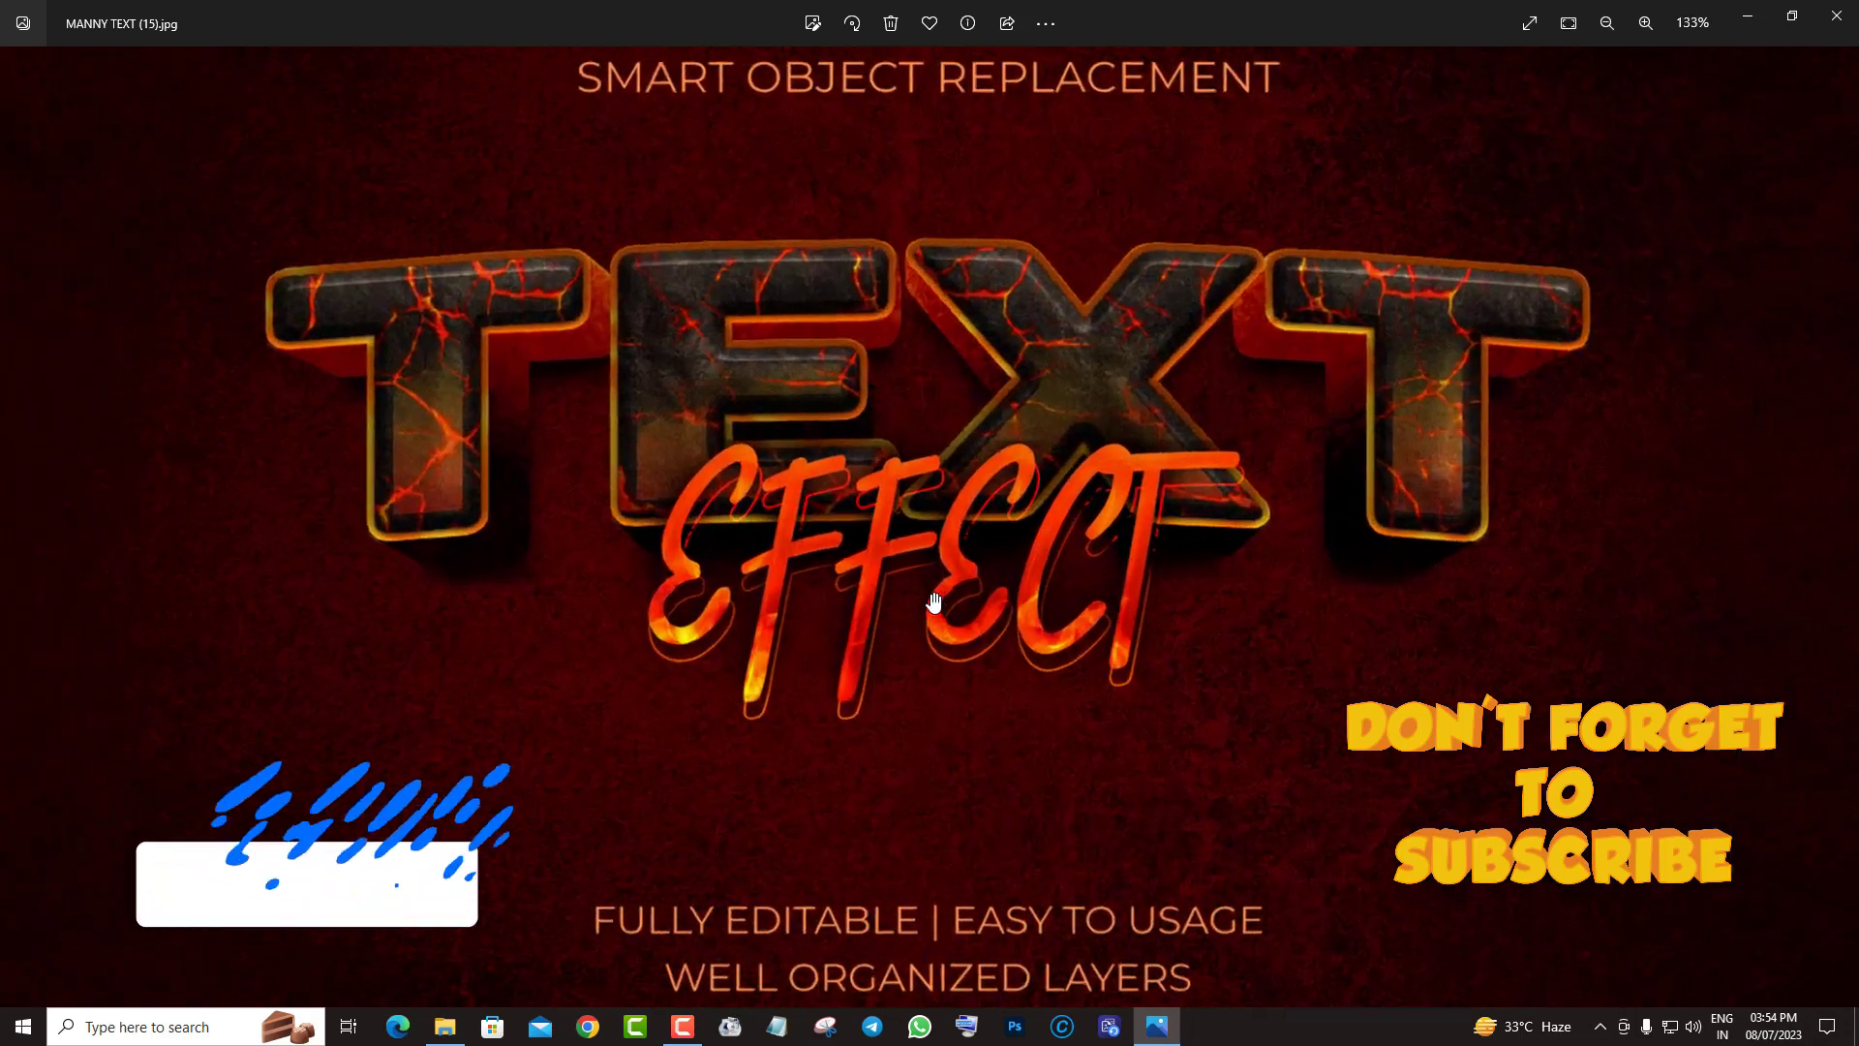
{"action": "scroll", "coordinate": [1105, 712], "scroll_direction": "up", "scroll_amount": 2}
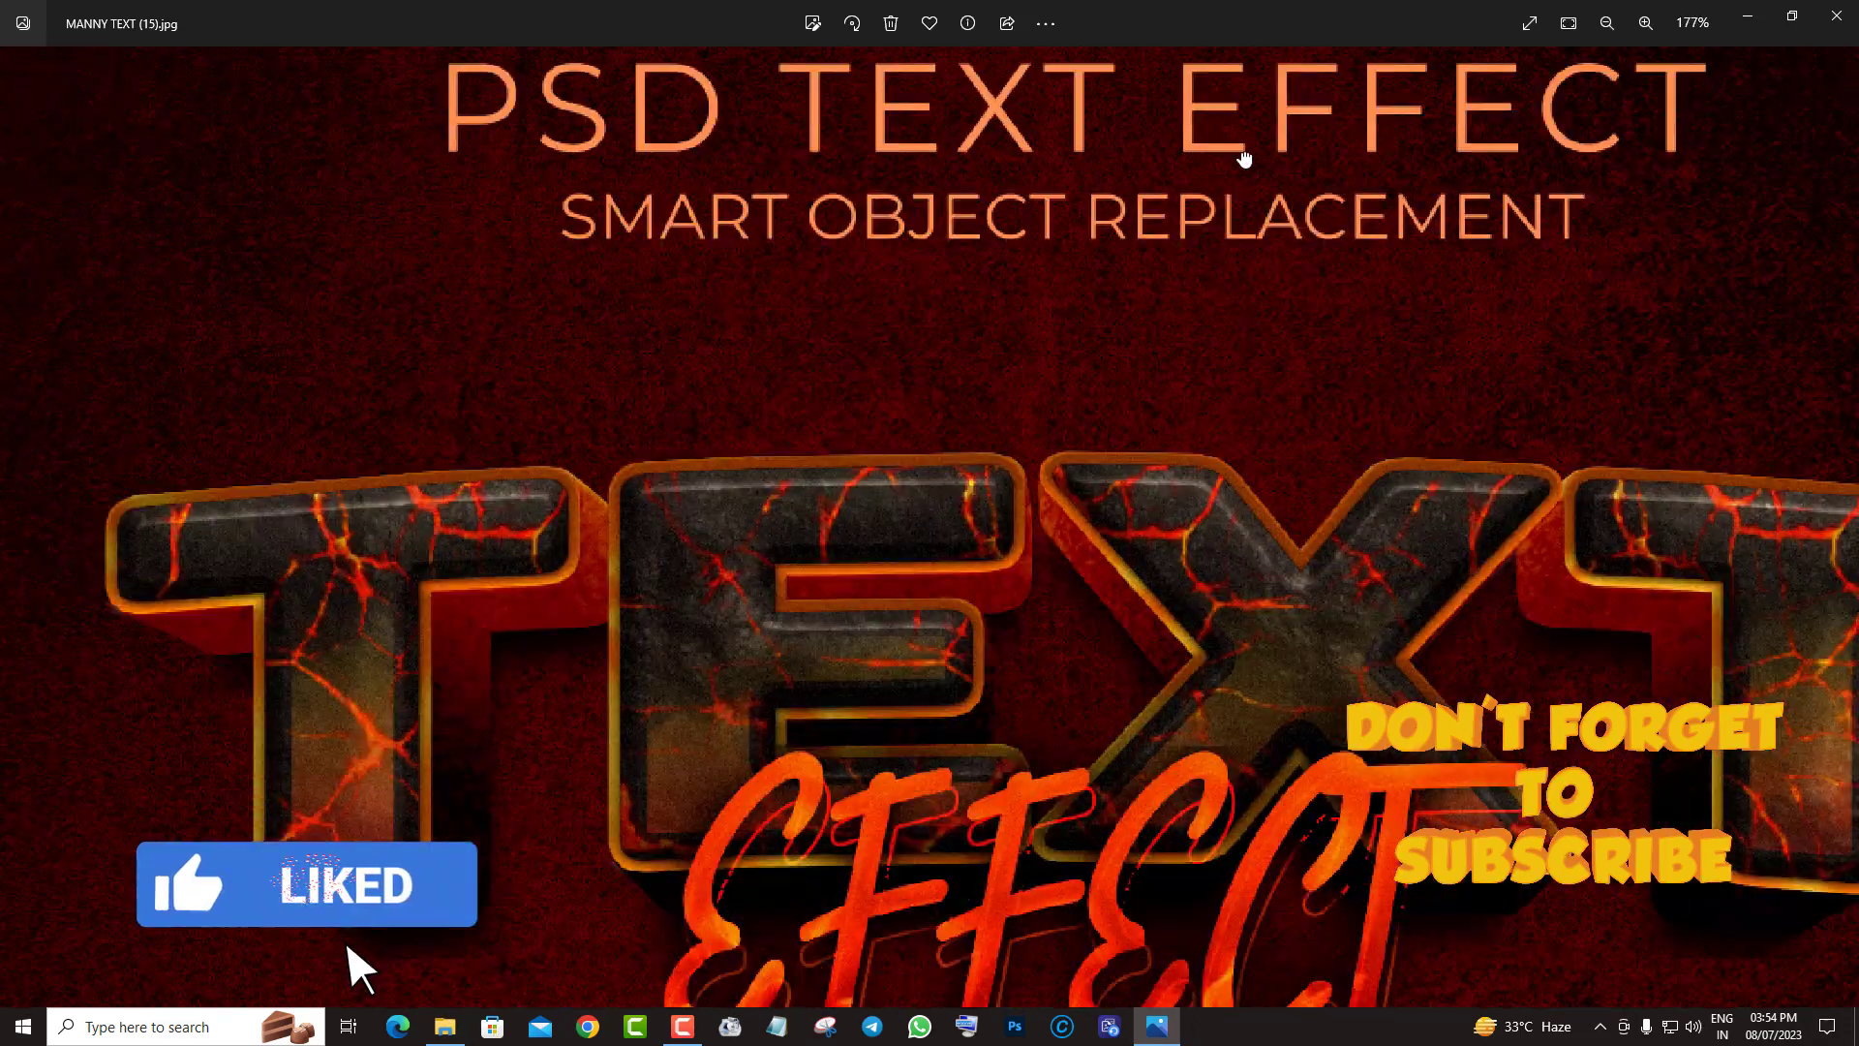
{"action": "left_click_drag", "start_coordinate": [1106, 745], "coordinate": [1389, 544]}
{"action": "scroll", "coordinate": [1389, 544], "scroll_direction": "down", "scroll_amount": 2}
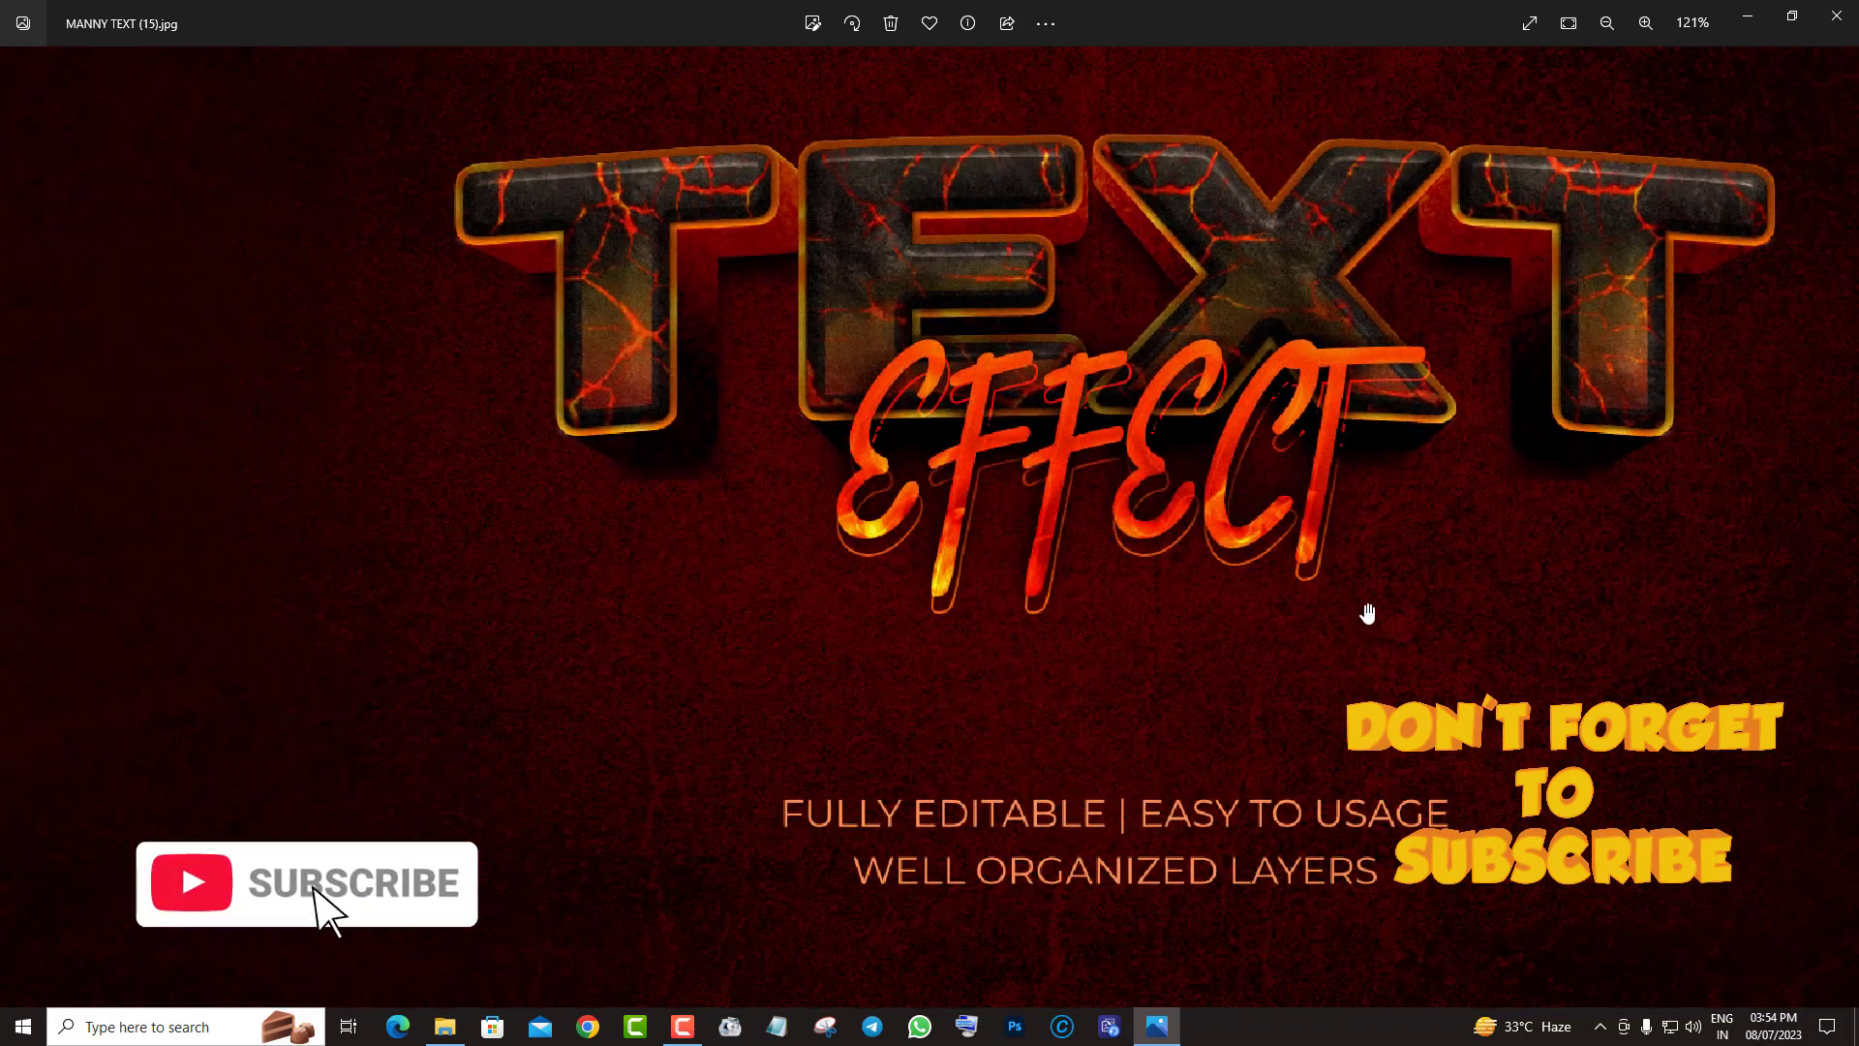
{"action": "scroll", "coordinate": [1375, 542], "scroll_direction": "down", "scroll_amount": 1}
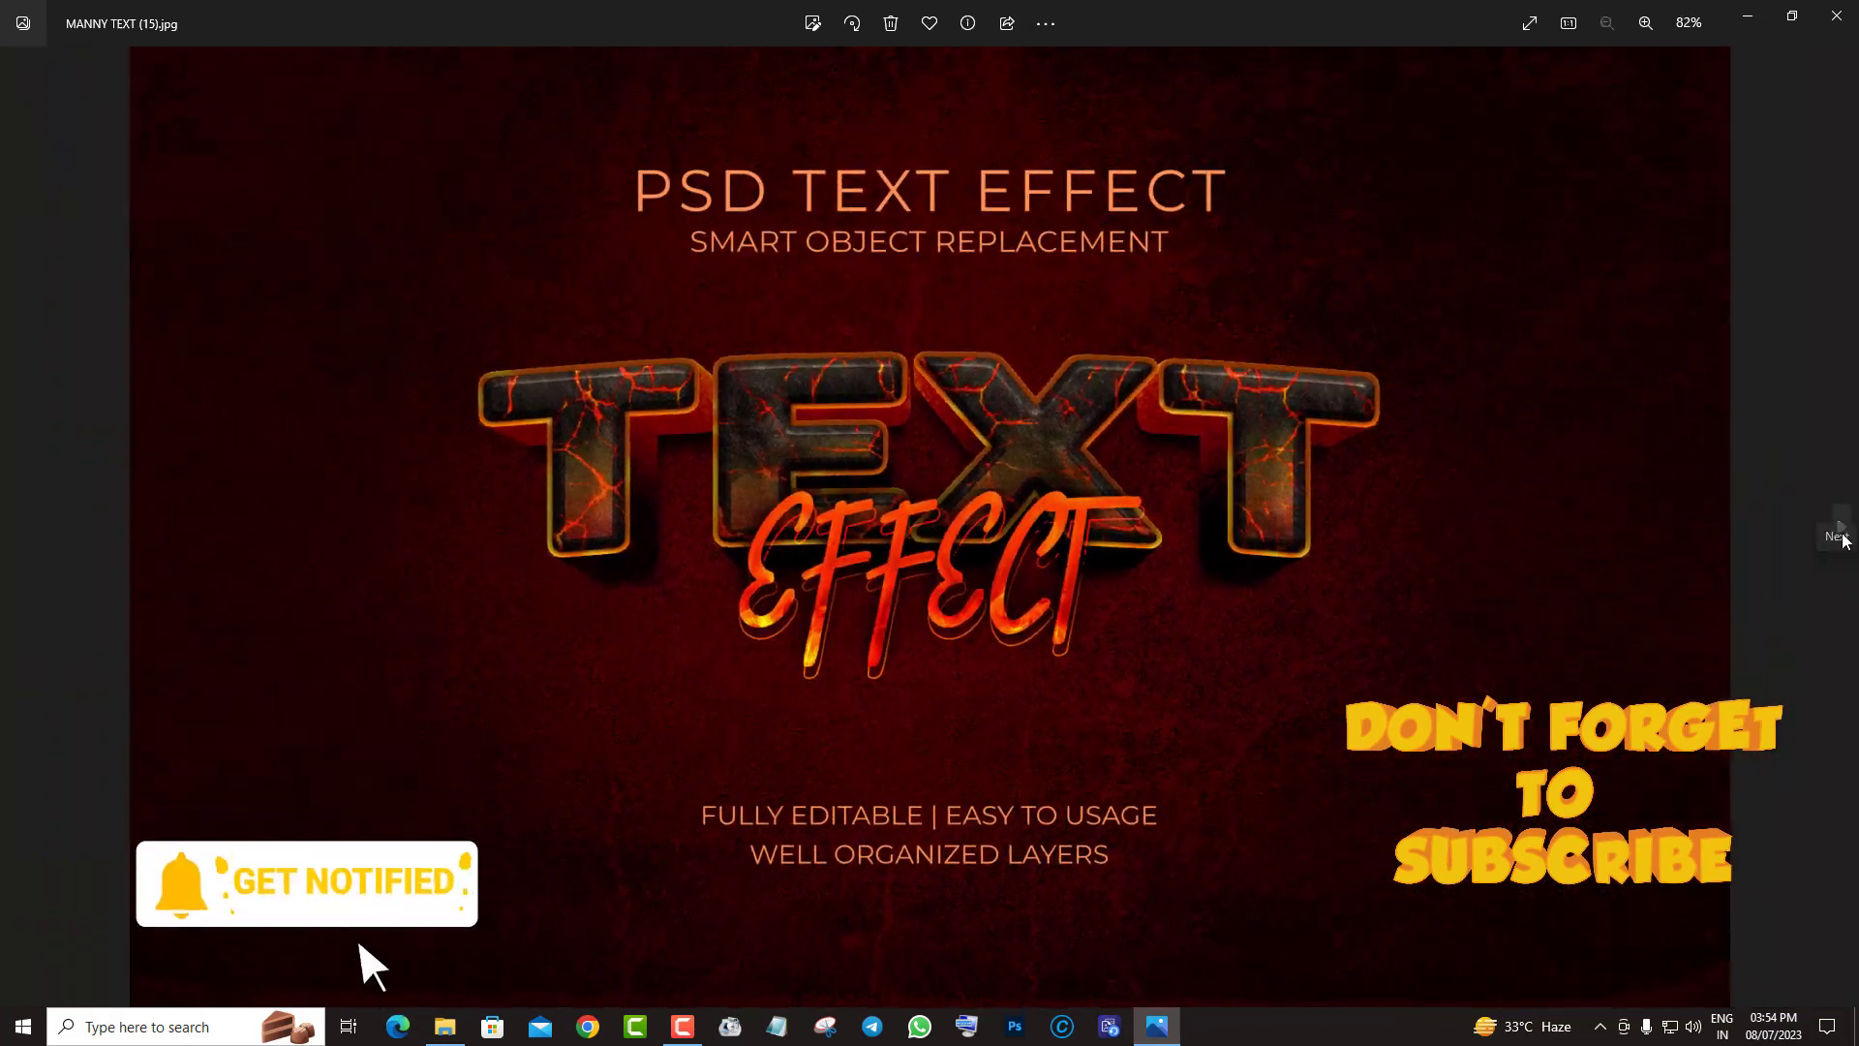
Step: Inspect the MOON preview up close, panning across the crescent and lettering
{"action": "left_click", "coordinate": [1840, 529]}
{"action": "scroll", "coordinate": [973, 632], "scroll_direction": "up", "scroll_amount": 2}
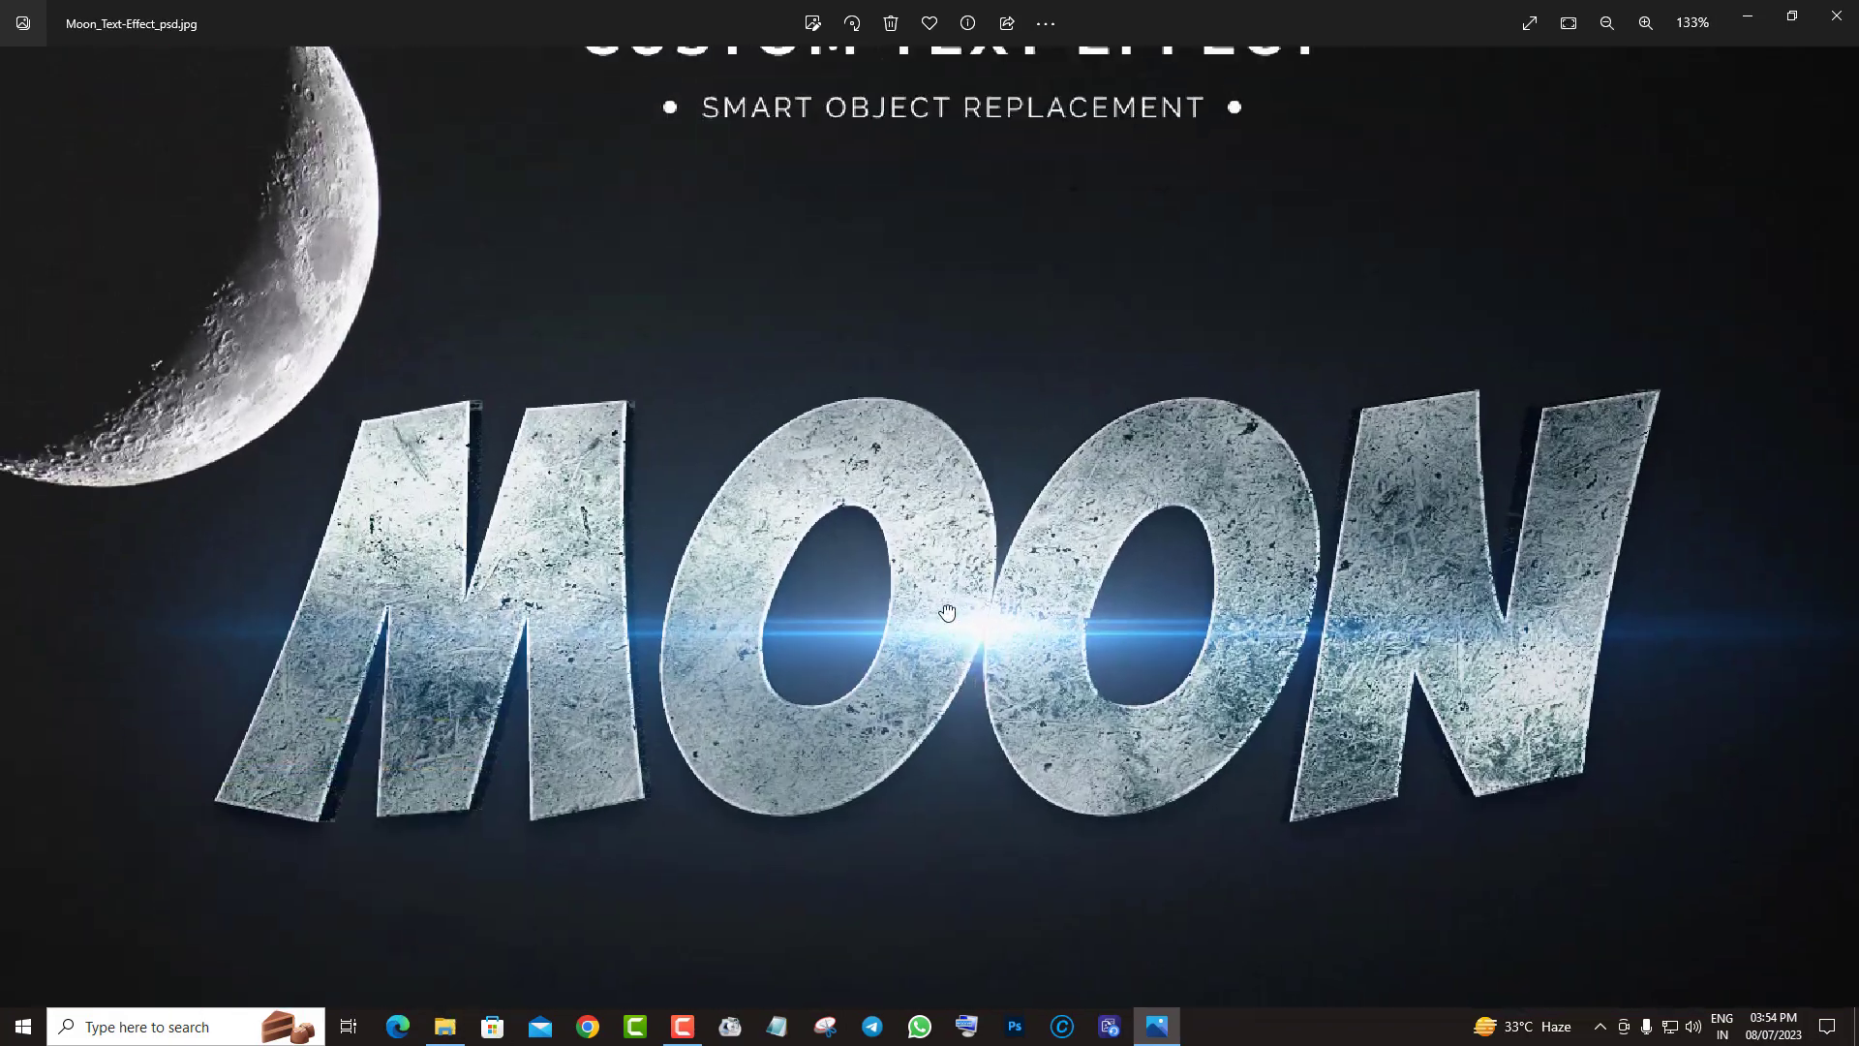
{"action": "scroll", "coordinate": [1174, 644], "scroll_direction": "up", "scroll_amount": 2}
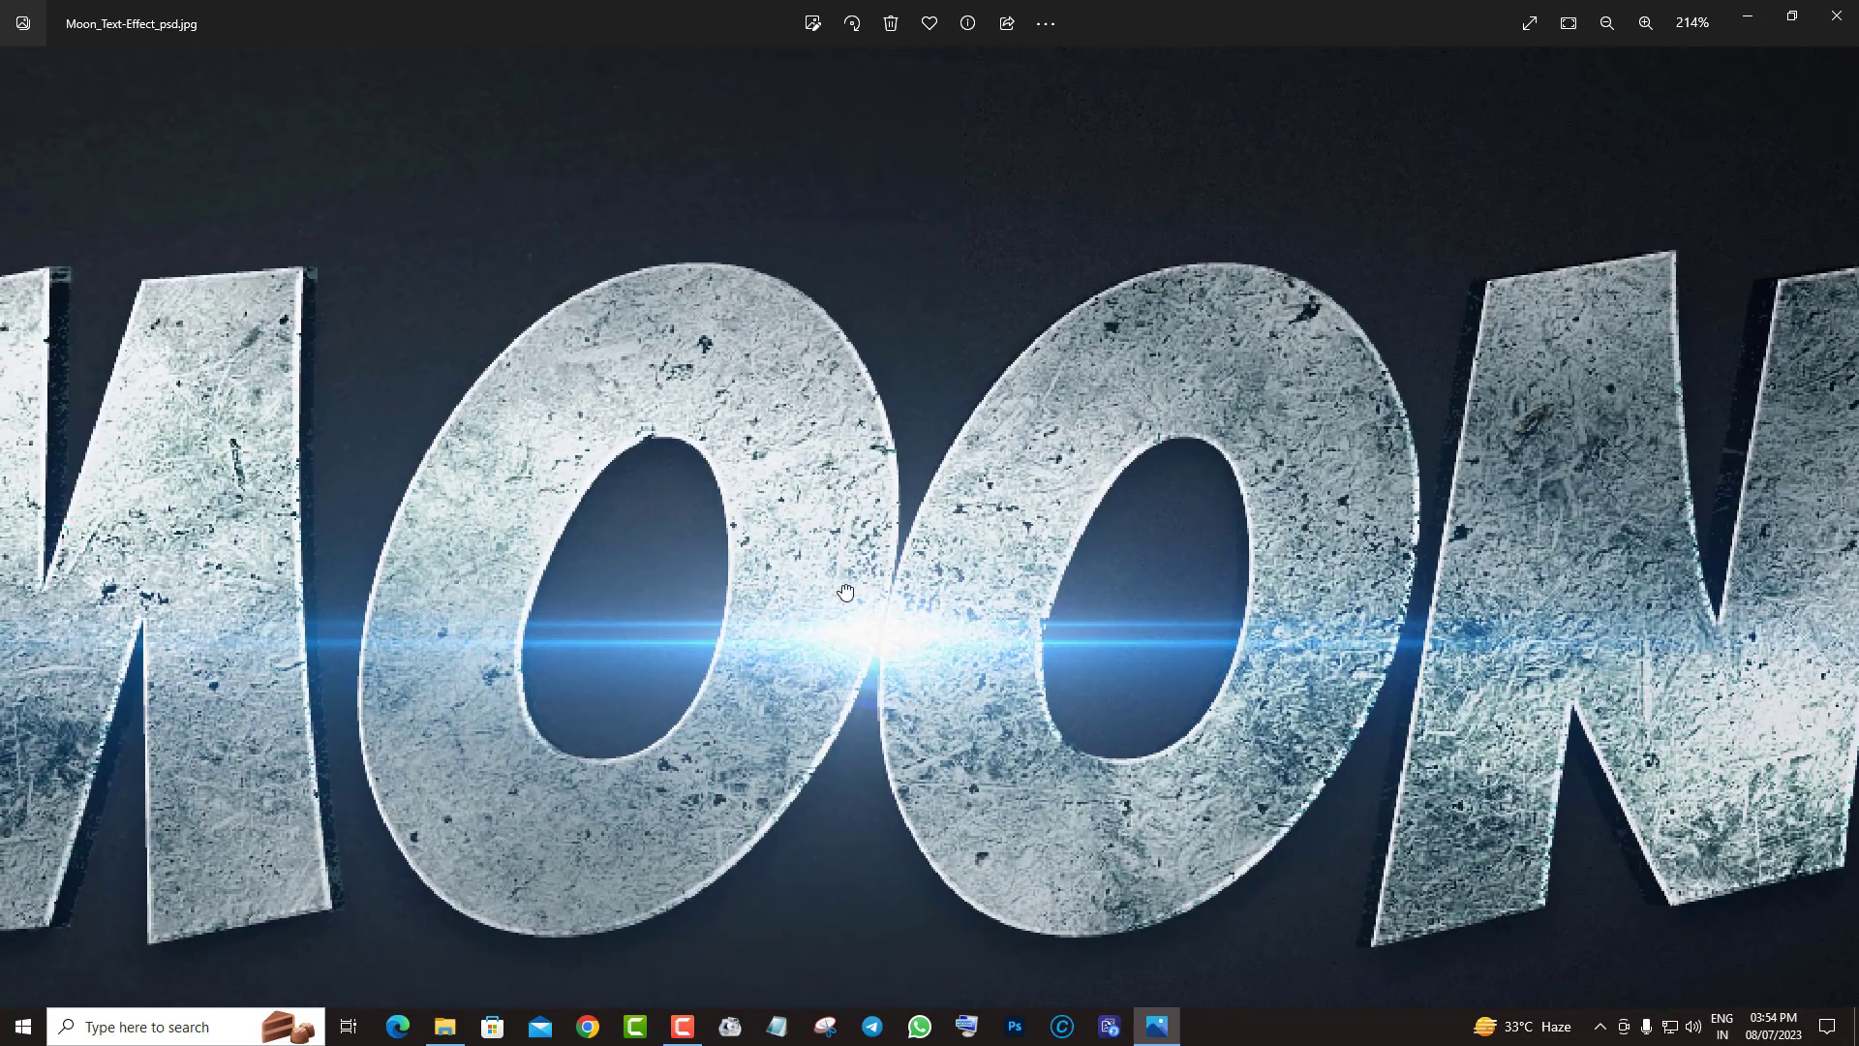
{"action": "left_click_drag", "start_coordinate": [319, 630], "coordinate": [1103, 683]}
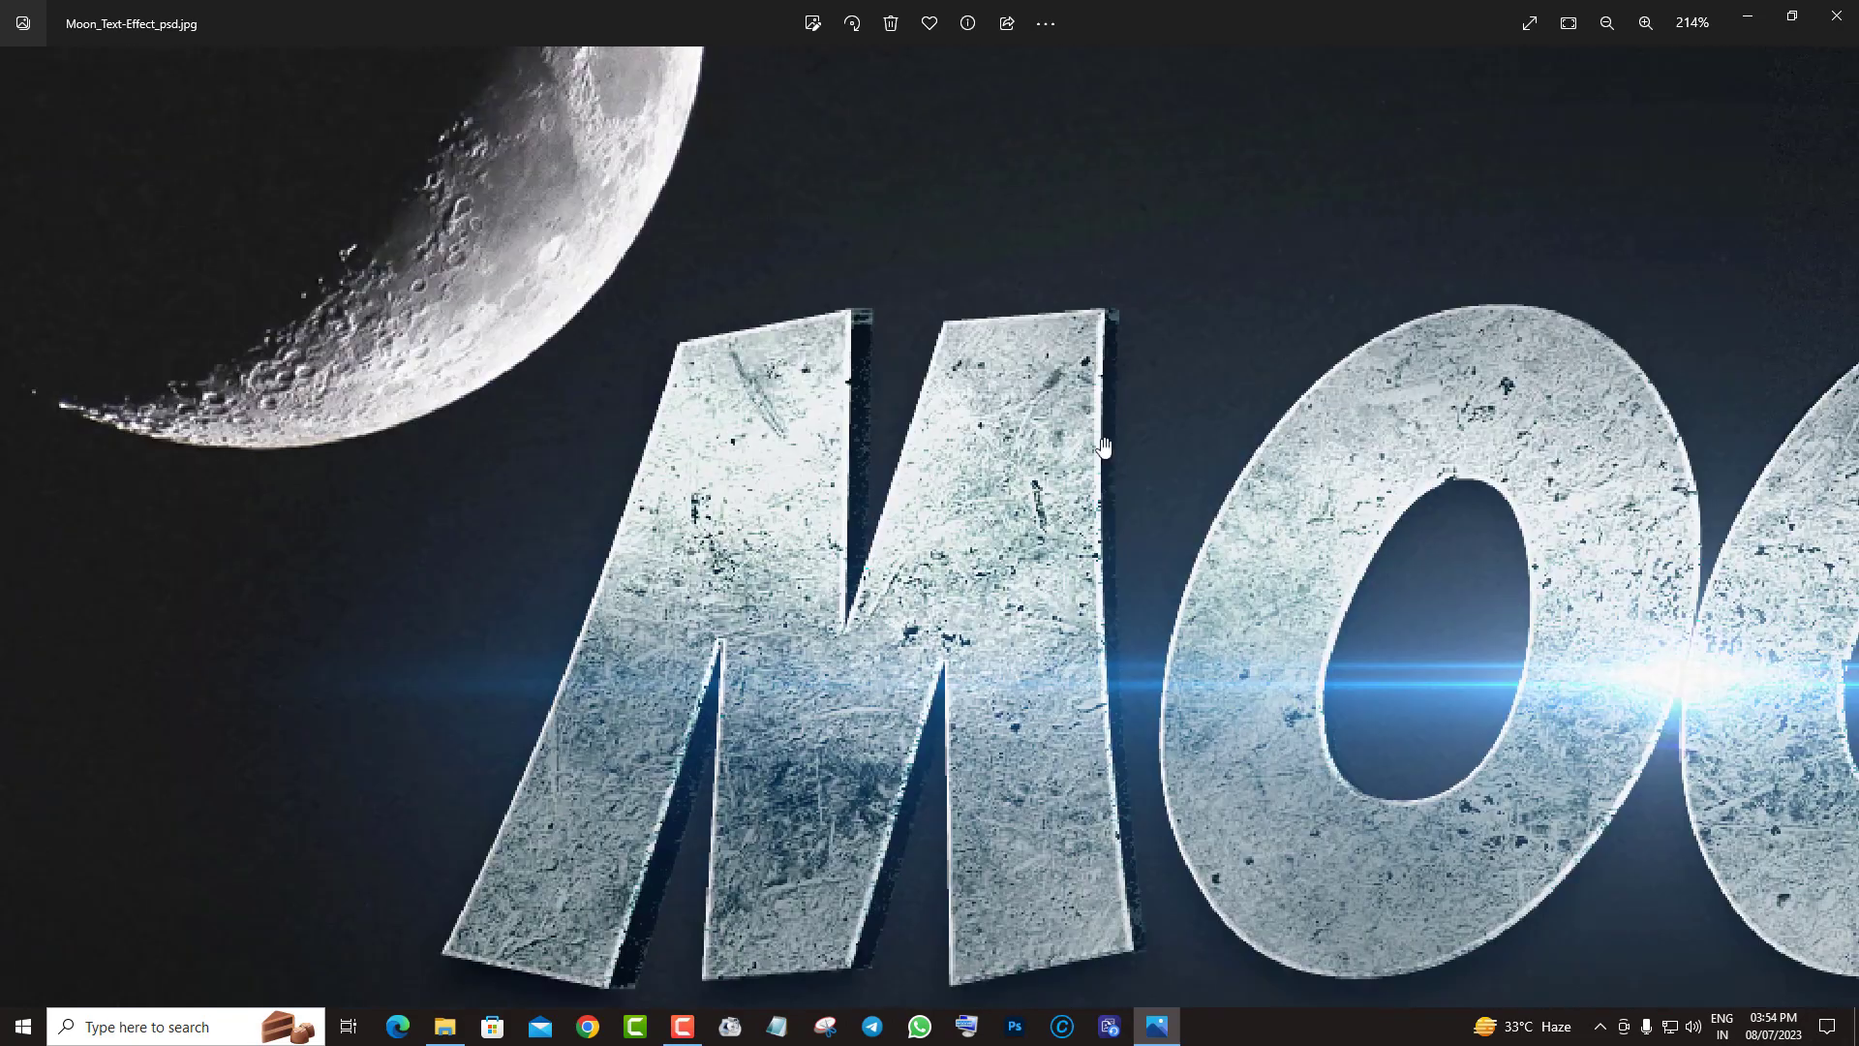
{"action": "left_click_drag", "start_coordinate": [708, 298], "coordinate": [1060, 699]}
{"action": "scroll", "coordinate": [1060, 699], "scroll_direction": "down", "scroll_amount": 3}
{"action": "scroll", "coordinate": [1060, 689], "scroll_direction": "down", "scroll_amount": 1}
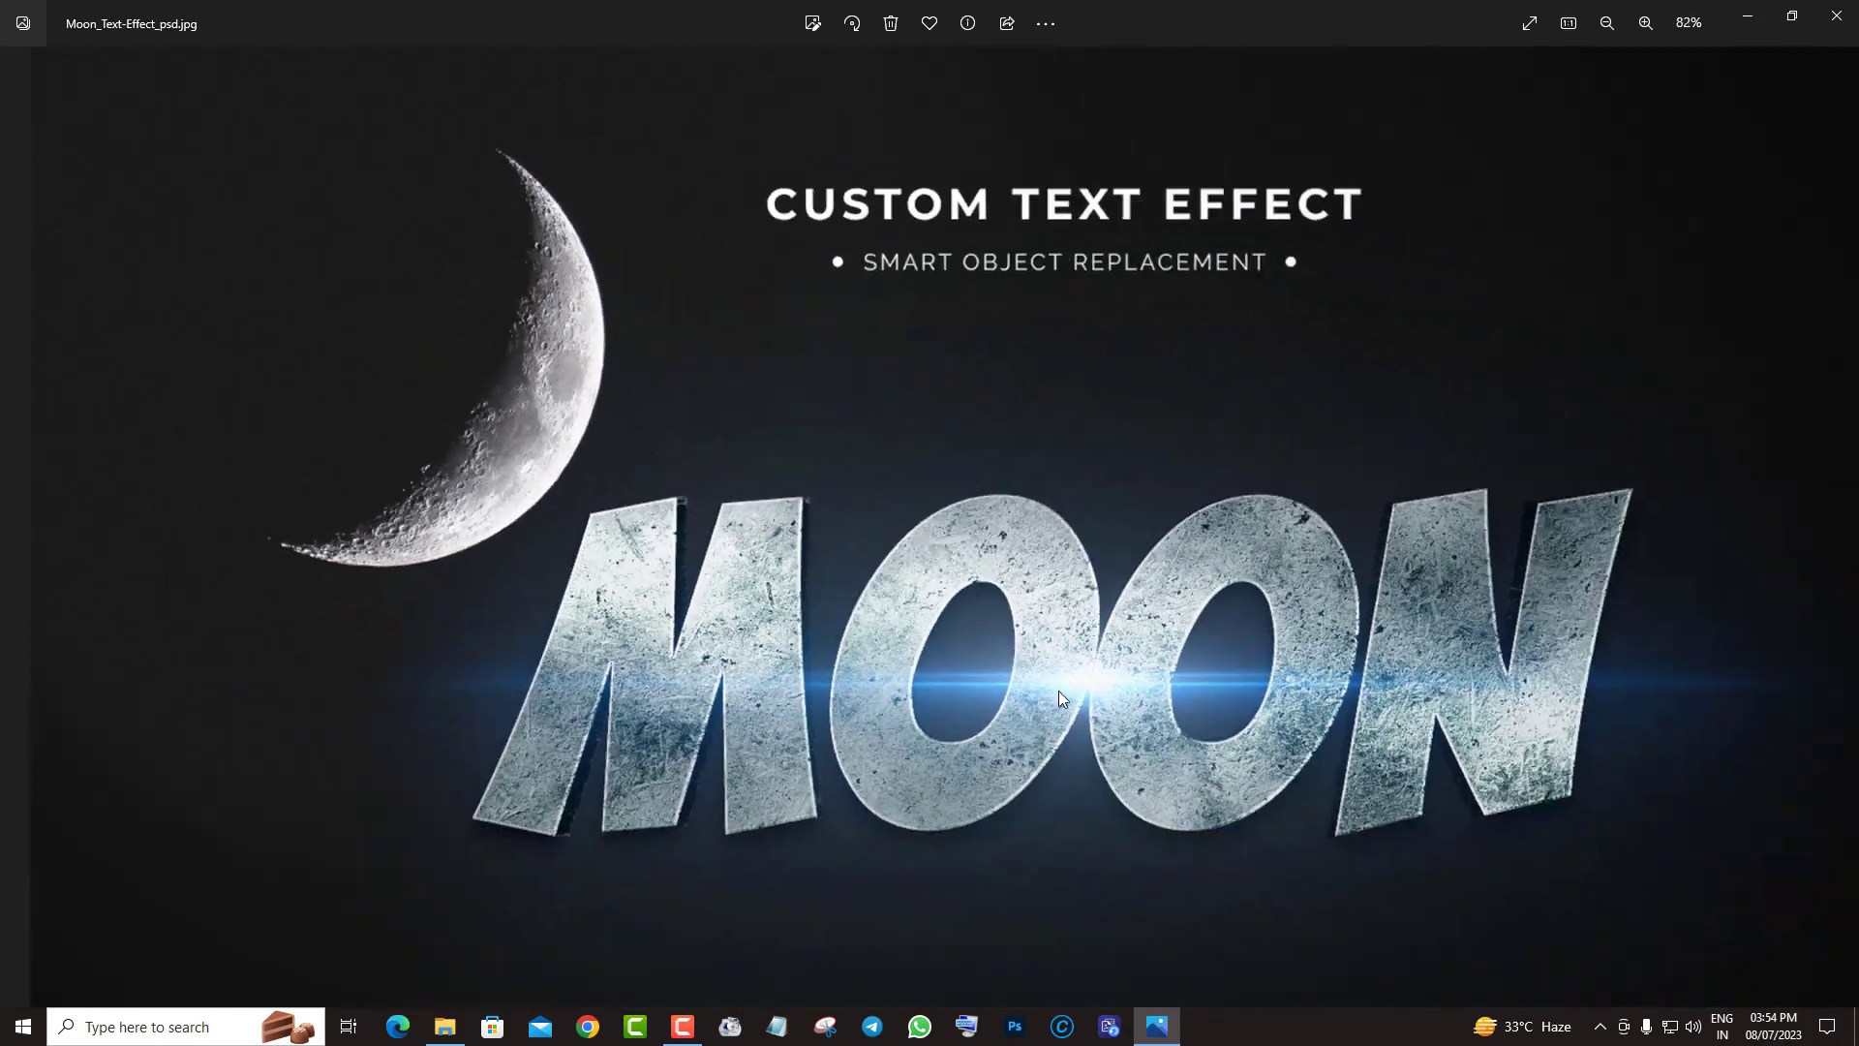
Step: Zoom and pan along the Orange lettering, then advance to the Rainy image
{"action": "left_click", "coordinate": [1839, 527]}
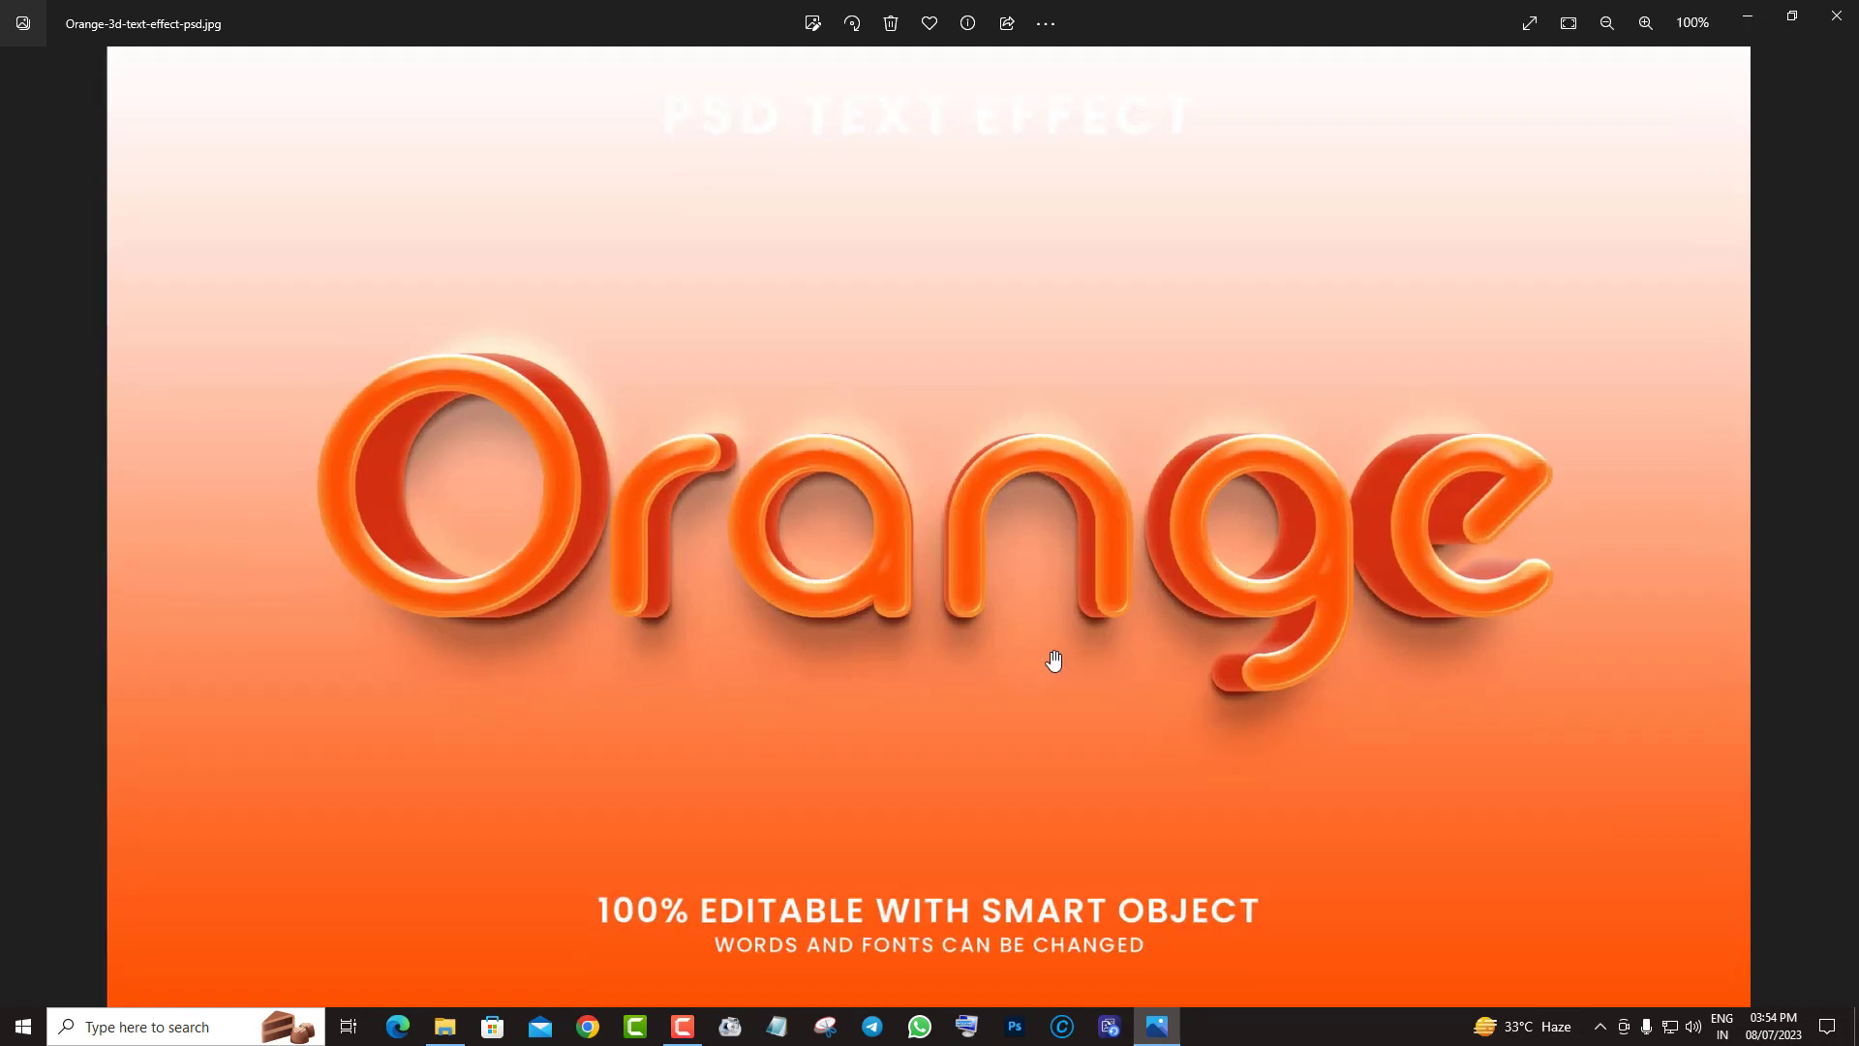
{"action": "scroll", "coordinate": [1050, 656], "scroll_direction": "up", "scroll_amount": 2}
{"action": "scroll", "coordinate": [1369, 707], "scroll_direction": "up", "scroll_amount": 1}
{"action": "left_click_drag", "start_coordinate": [1427, 713], "coordinate": [690, 585]}
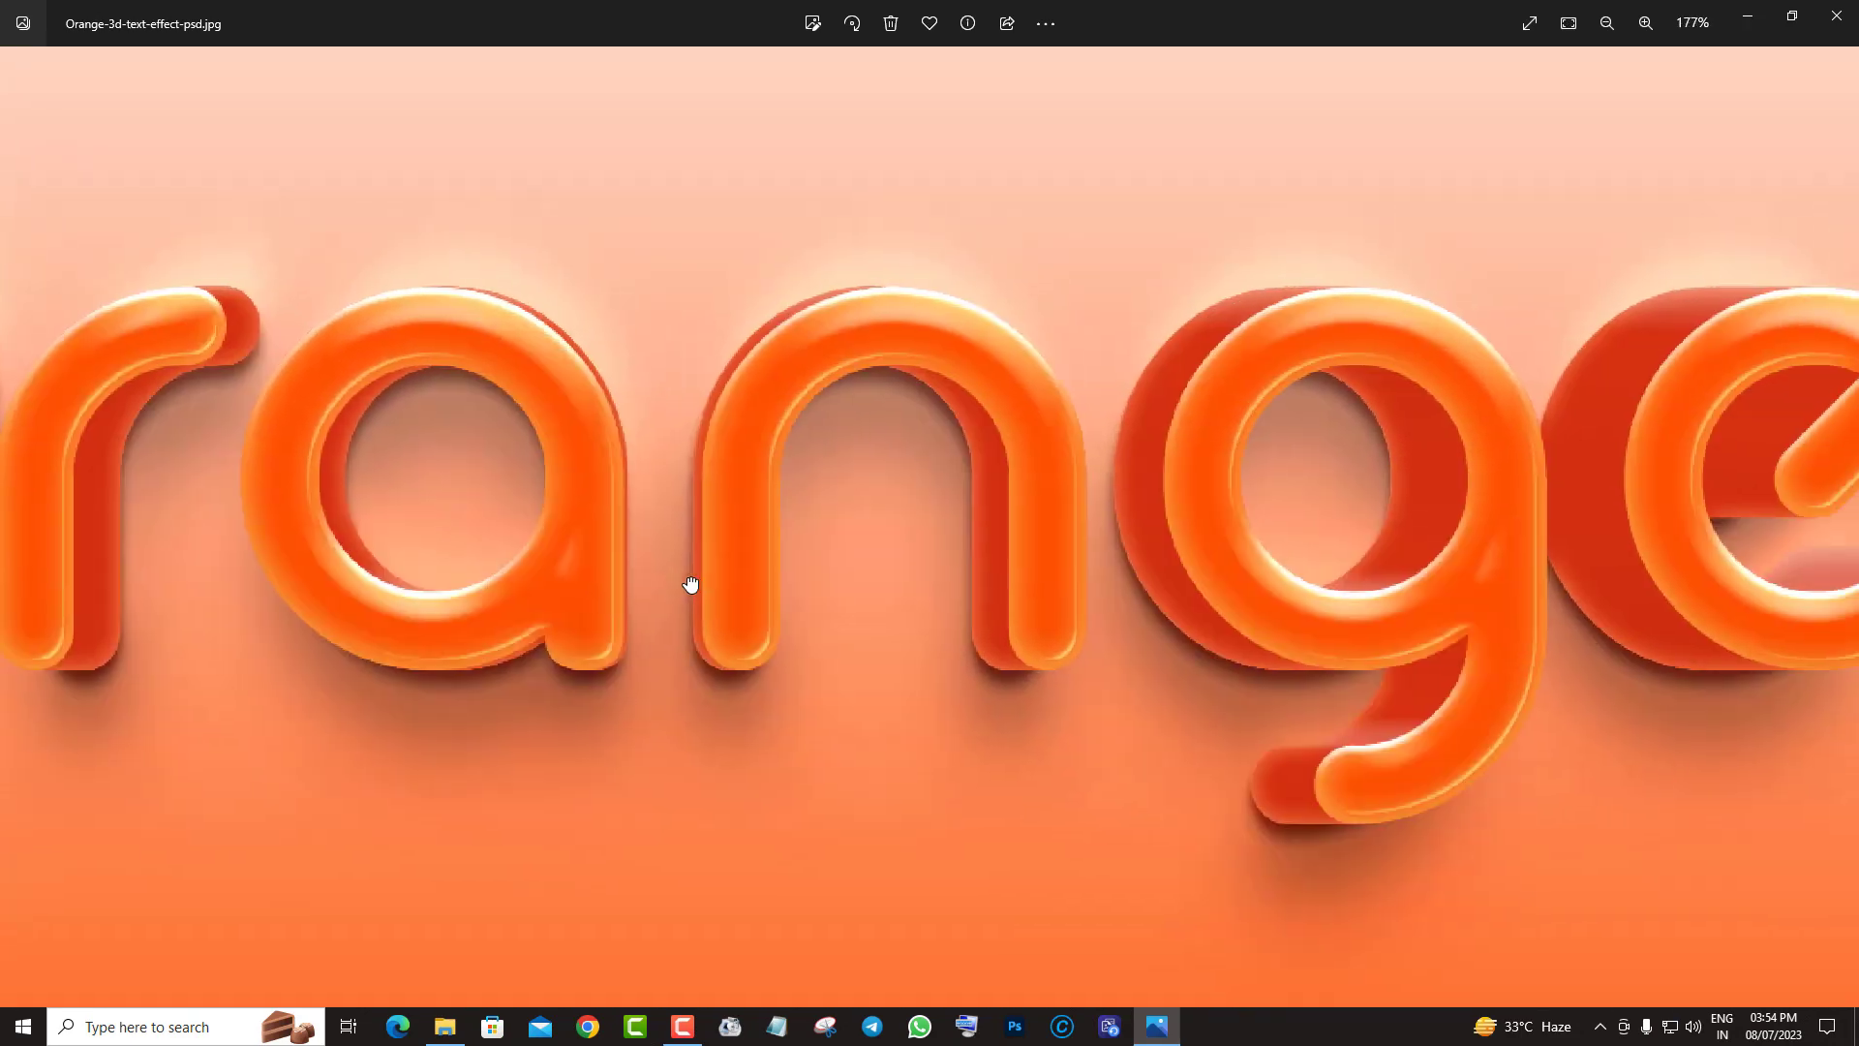
{"action": "left_click_drag", "start_coordinate": [1399, 599], "coordinate": [875, 568]}
{"action": "scroll", "coordinate": [884, 589], "scroll_direction": "down", "scroll_amount": 2}
{"action": "scroll", "coordinate": [884, 589], "scroll_direction": "down", "scroll_amount": 1}
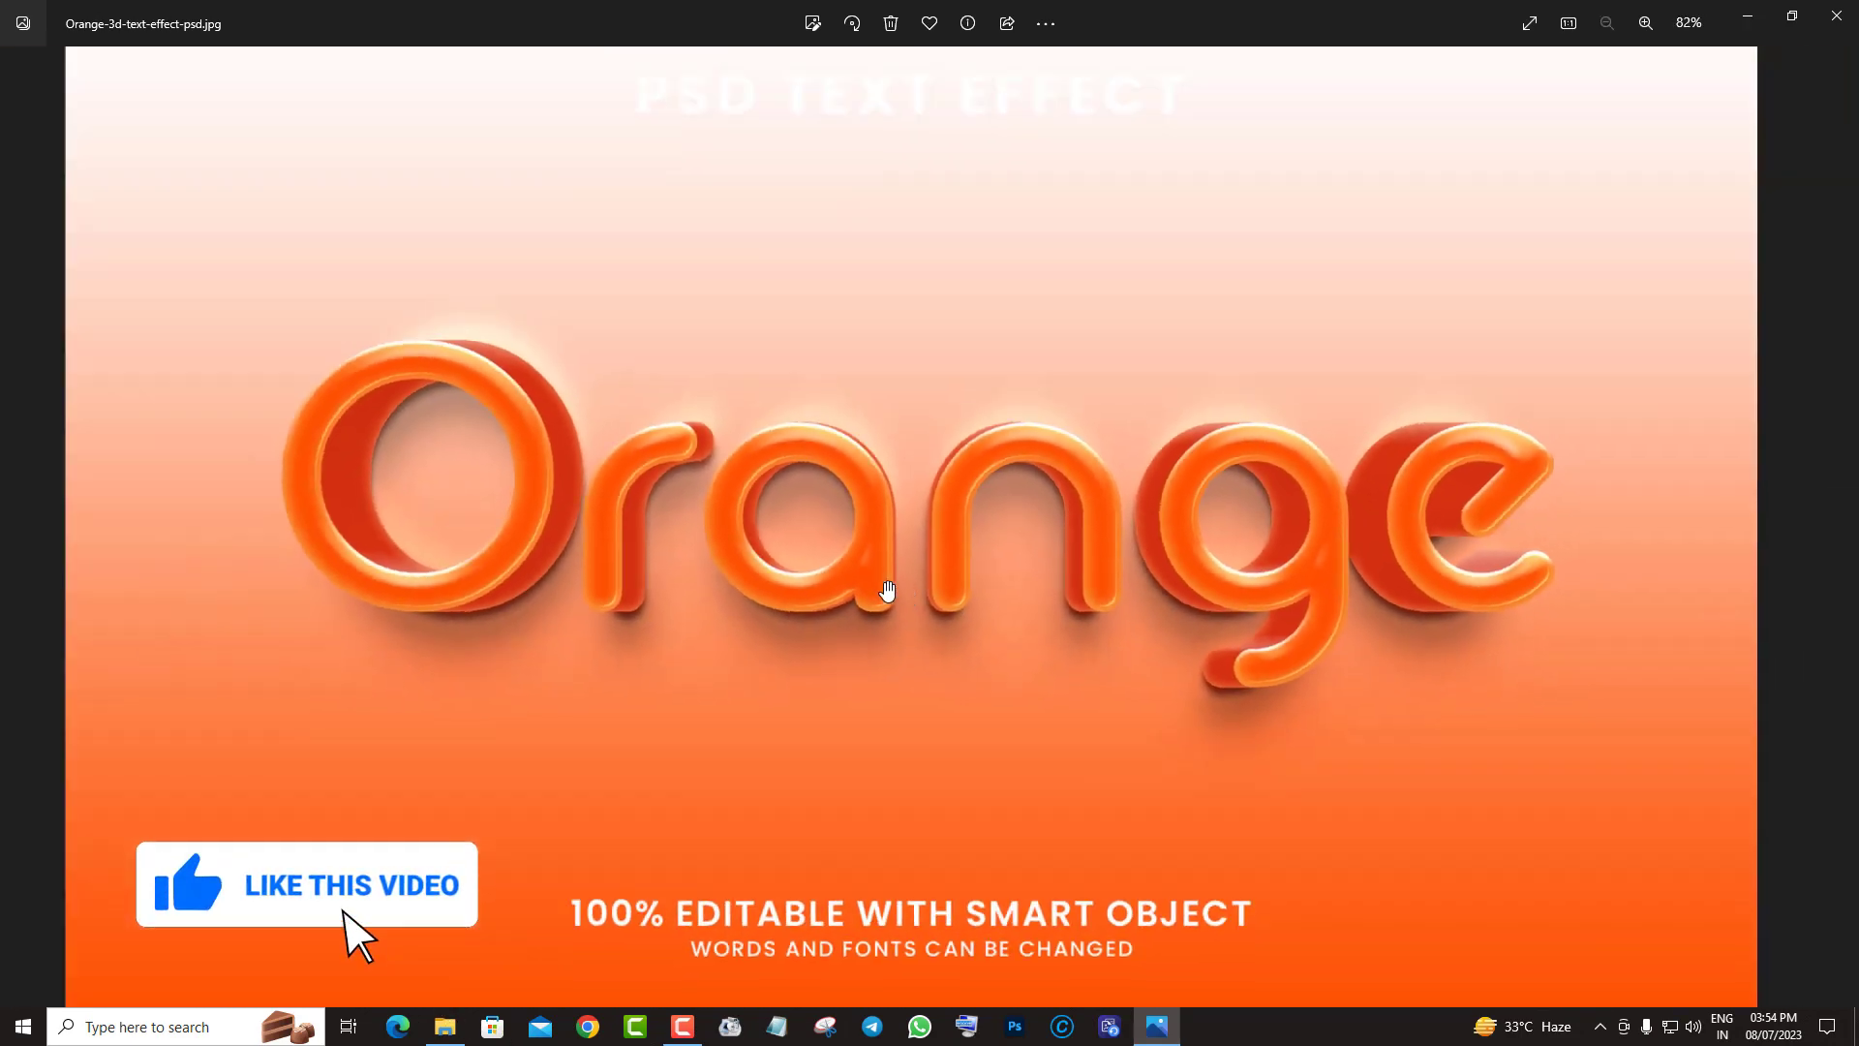
{"action": "left_click", "coordinate": [1840, 528]}
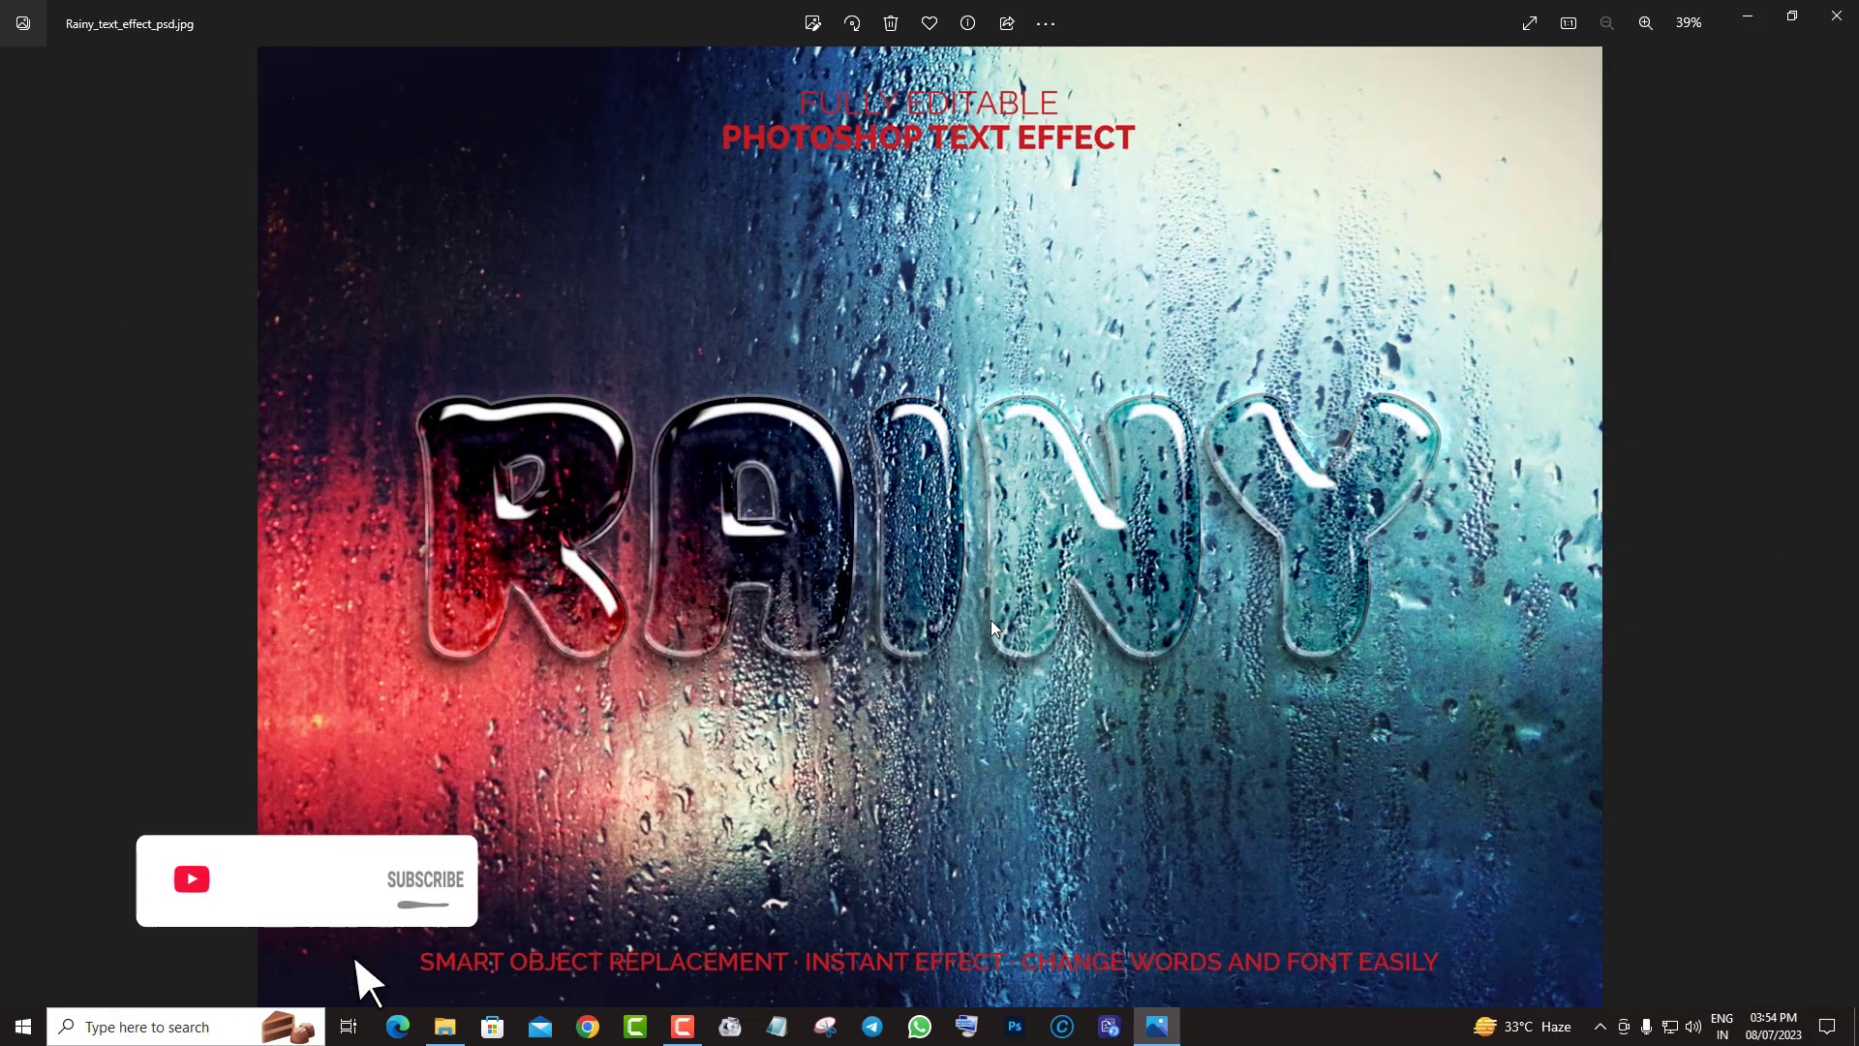
Step: Zoom into the RAINY preview to reveal its lower text, then zoom out and advance
{"action": "scroll", "coordinate": [979, 817], "scroll_direction": "up", "scroll_amount": 2}
{"action": "left_click_drag", "start_coordinate": [980, 816], "coordinate": [1146, 516]}
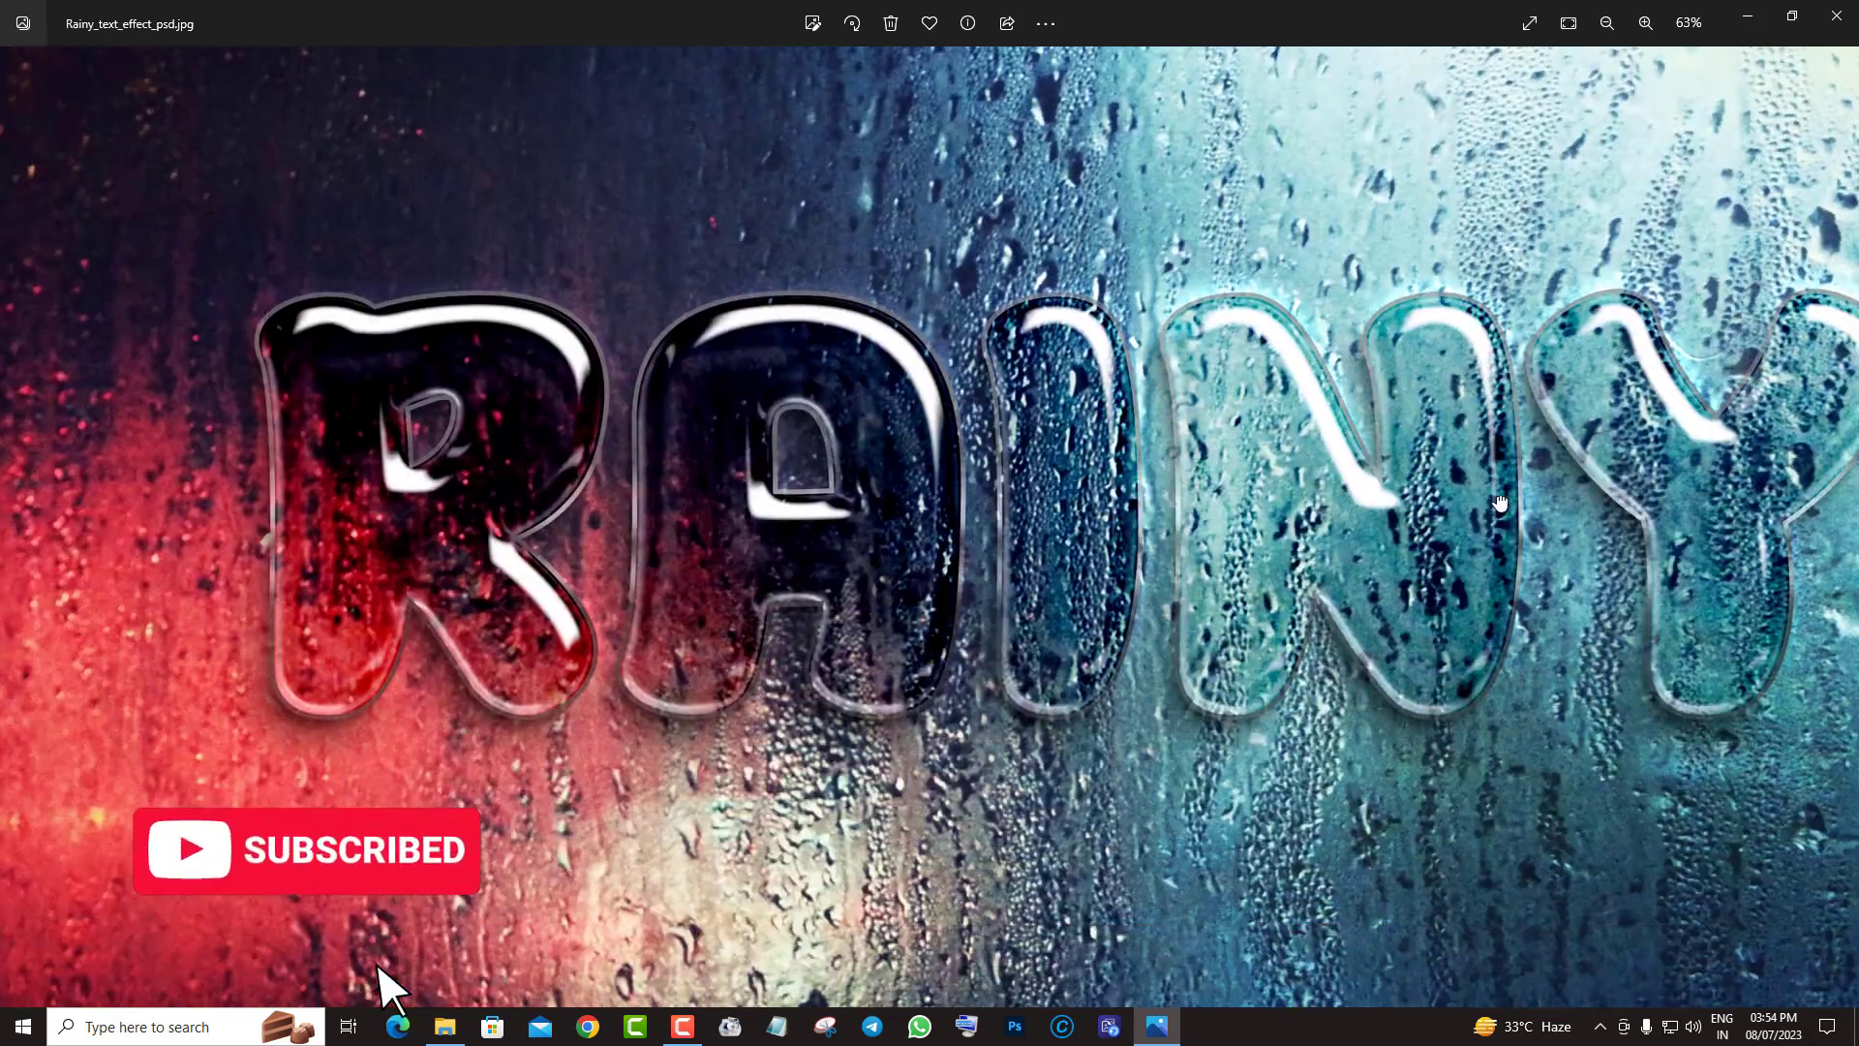
{"action": "scroll", "coordinate": [1146, 516], "scroll_direction": "down", "scroll_amount": 1}
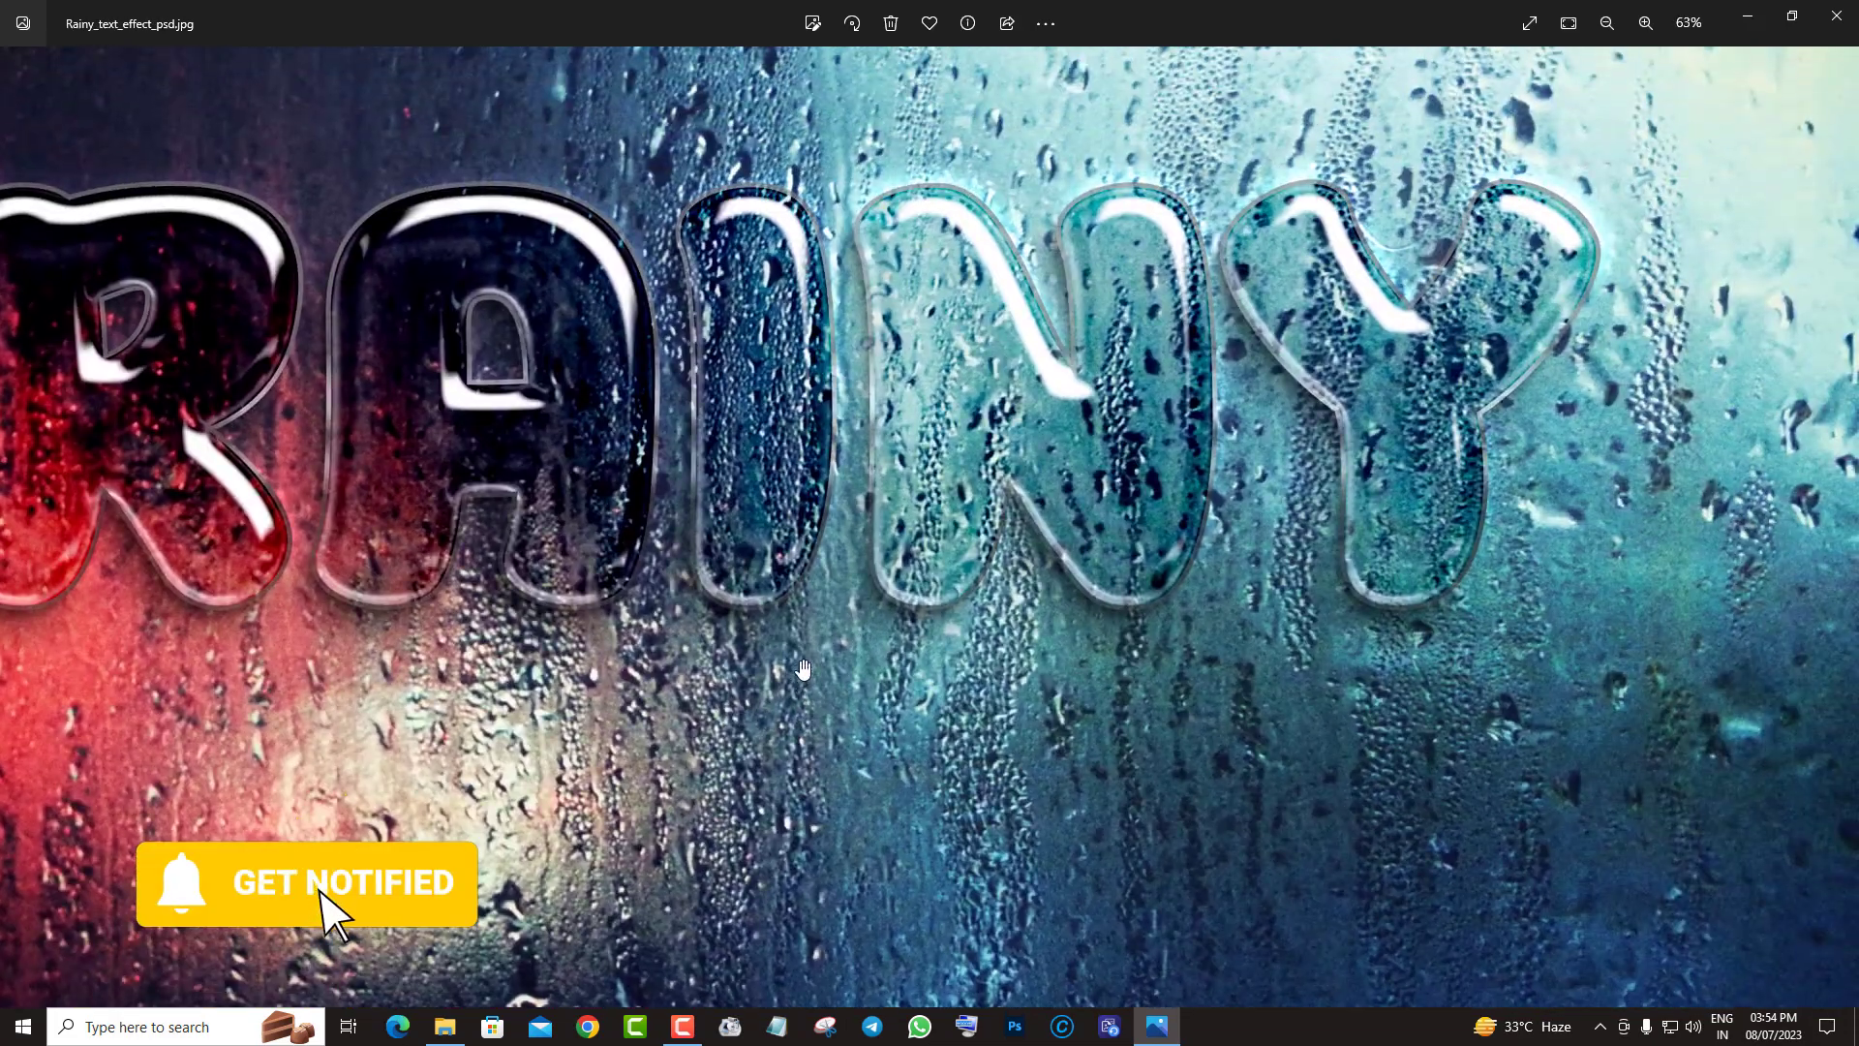
{"action": "scroll", "coordinate": [988, 571], "scroll_direction": "down", "scroll_amount": 1}
{"action": "scroll", "coordinate": [1010, 674], "scroll_direction": "down", "scroll_amount": 1}
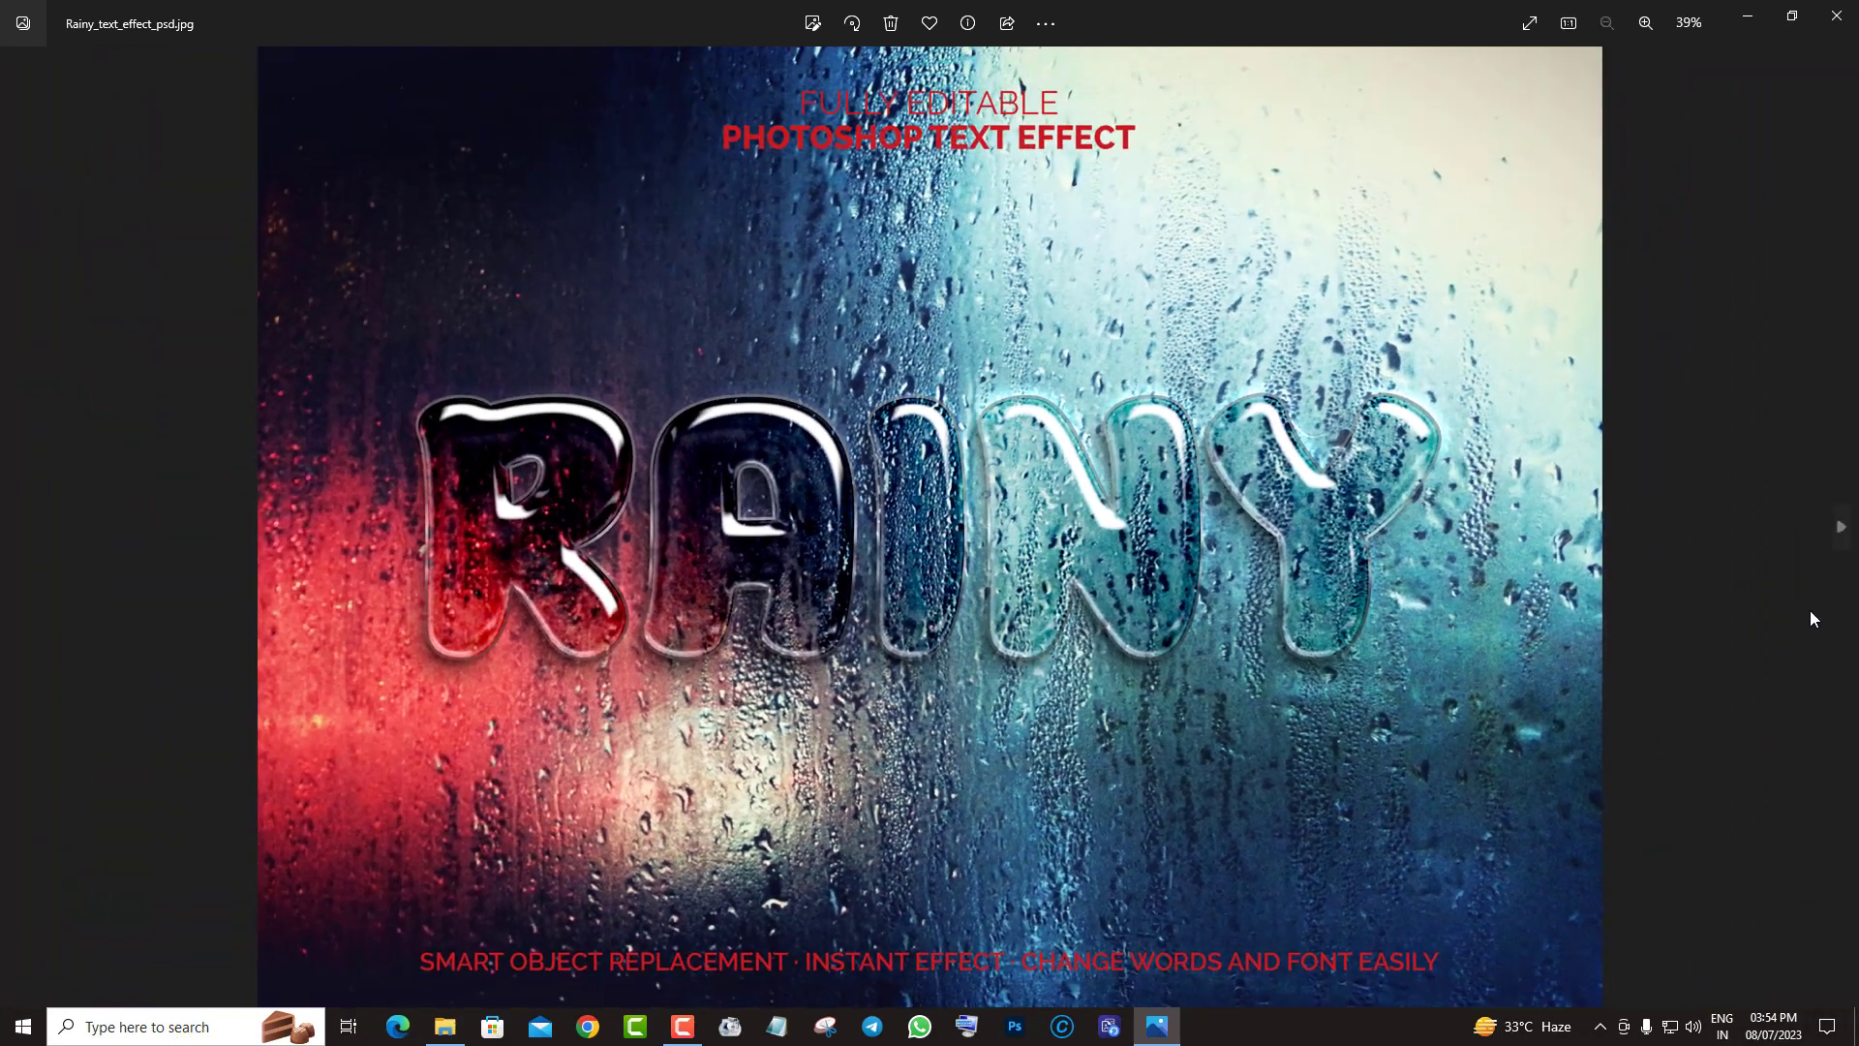
{"action": "left_click", "coordinate": [1840, 527]}
Step: Zoom in and out across the STORE lettering, then advance to HUNTERS
{"action": "scroll", "coordinate": [1839, 528], "scroll_direction": "up", "scroll_amount": 2}
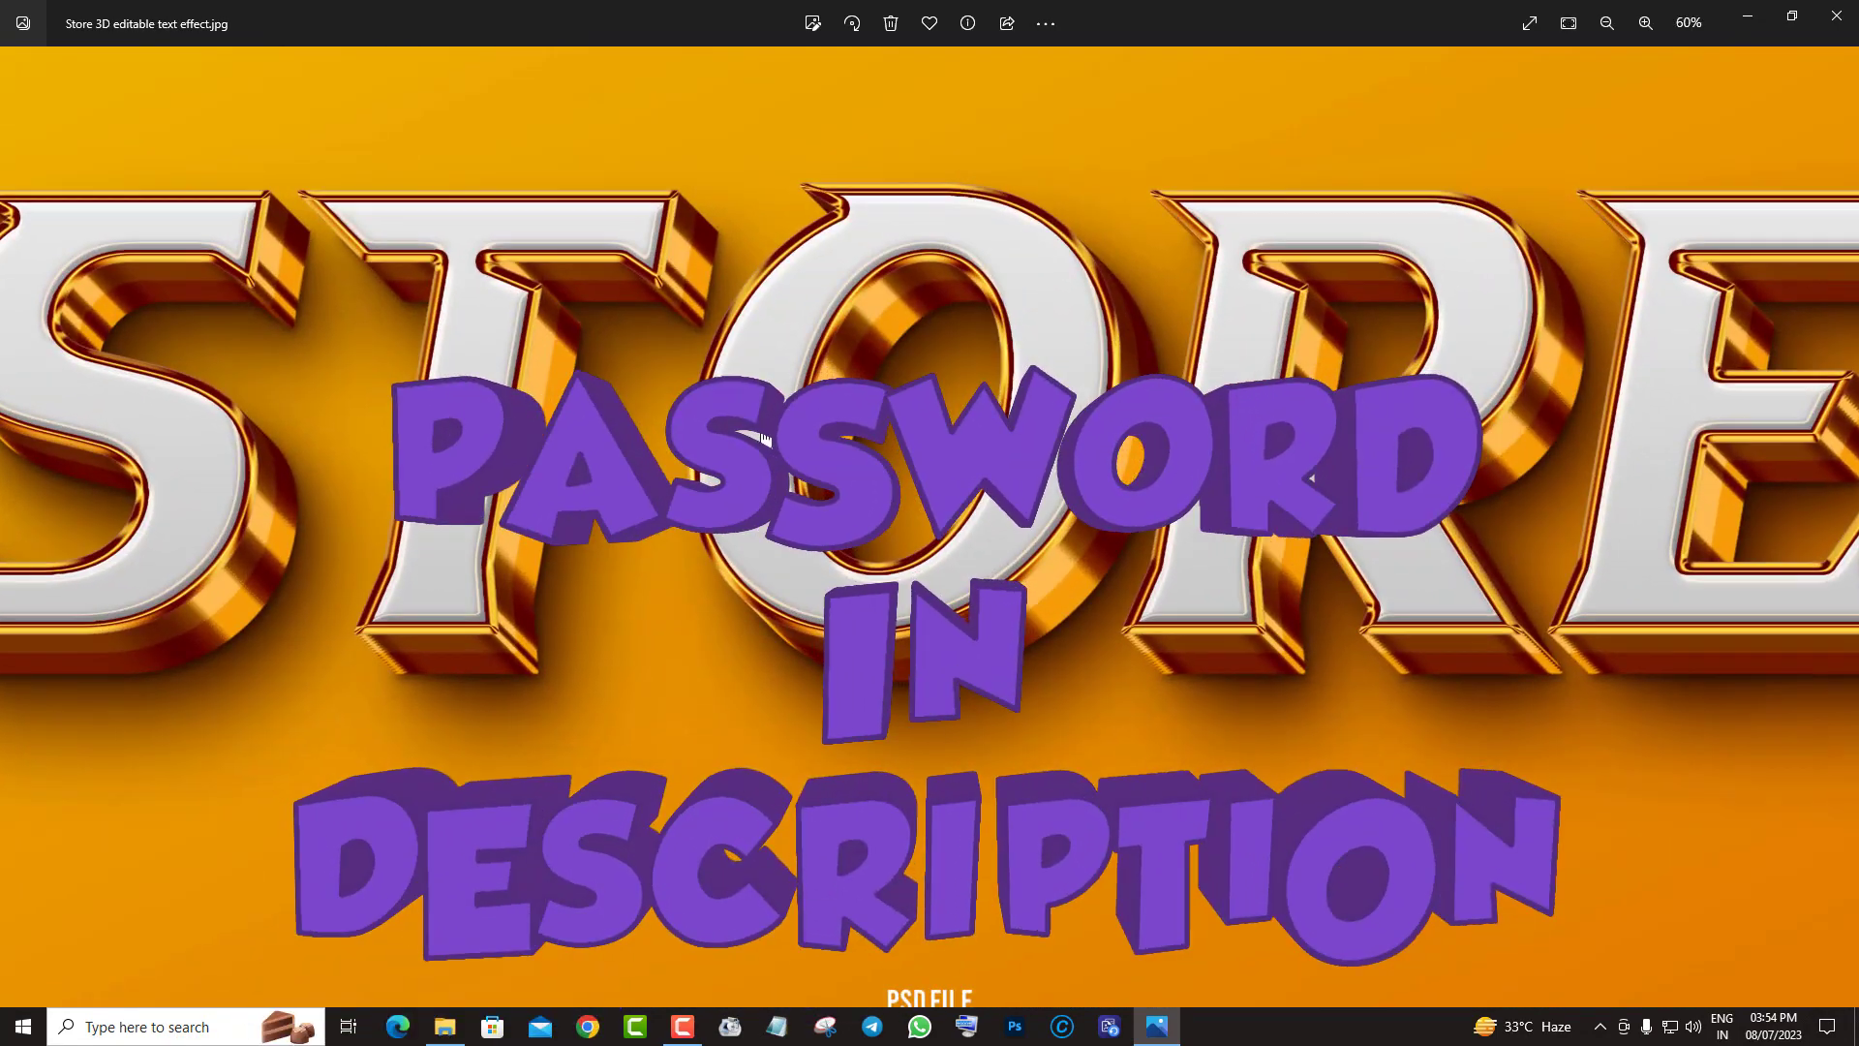
{"action": "mouse_move", "coordinate": [1040, 838]}
{"action": "left_mouse_down"}
{"action": "mouse_move", "coordinate": [968, 697]}
{"action": "mouse_move", "coordinate": [687, 634]}
{"action": "left_mouse_up"}
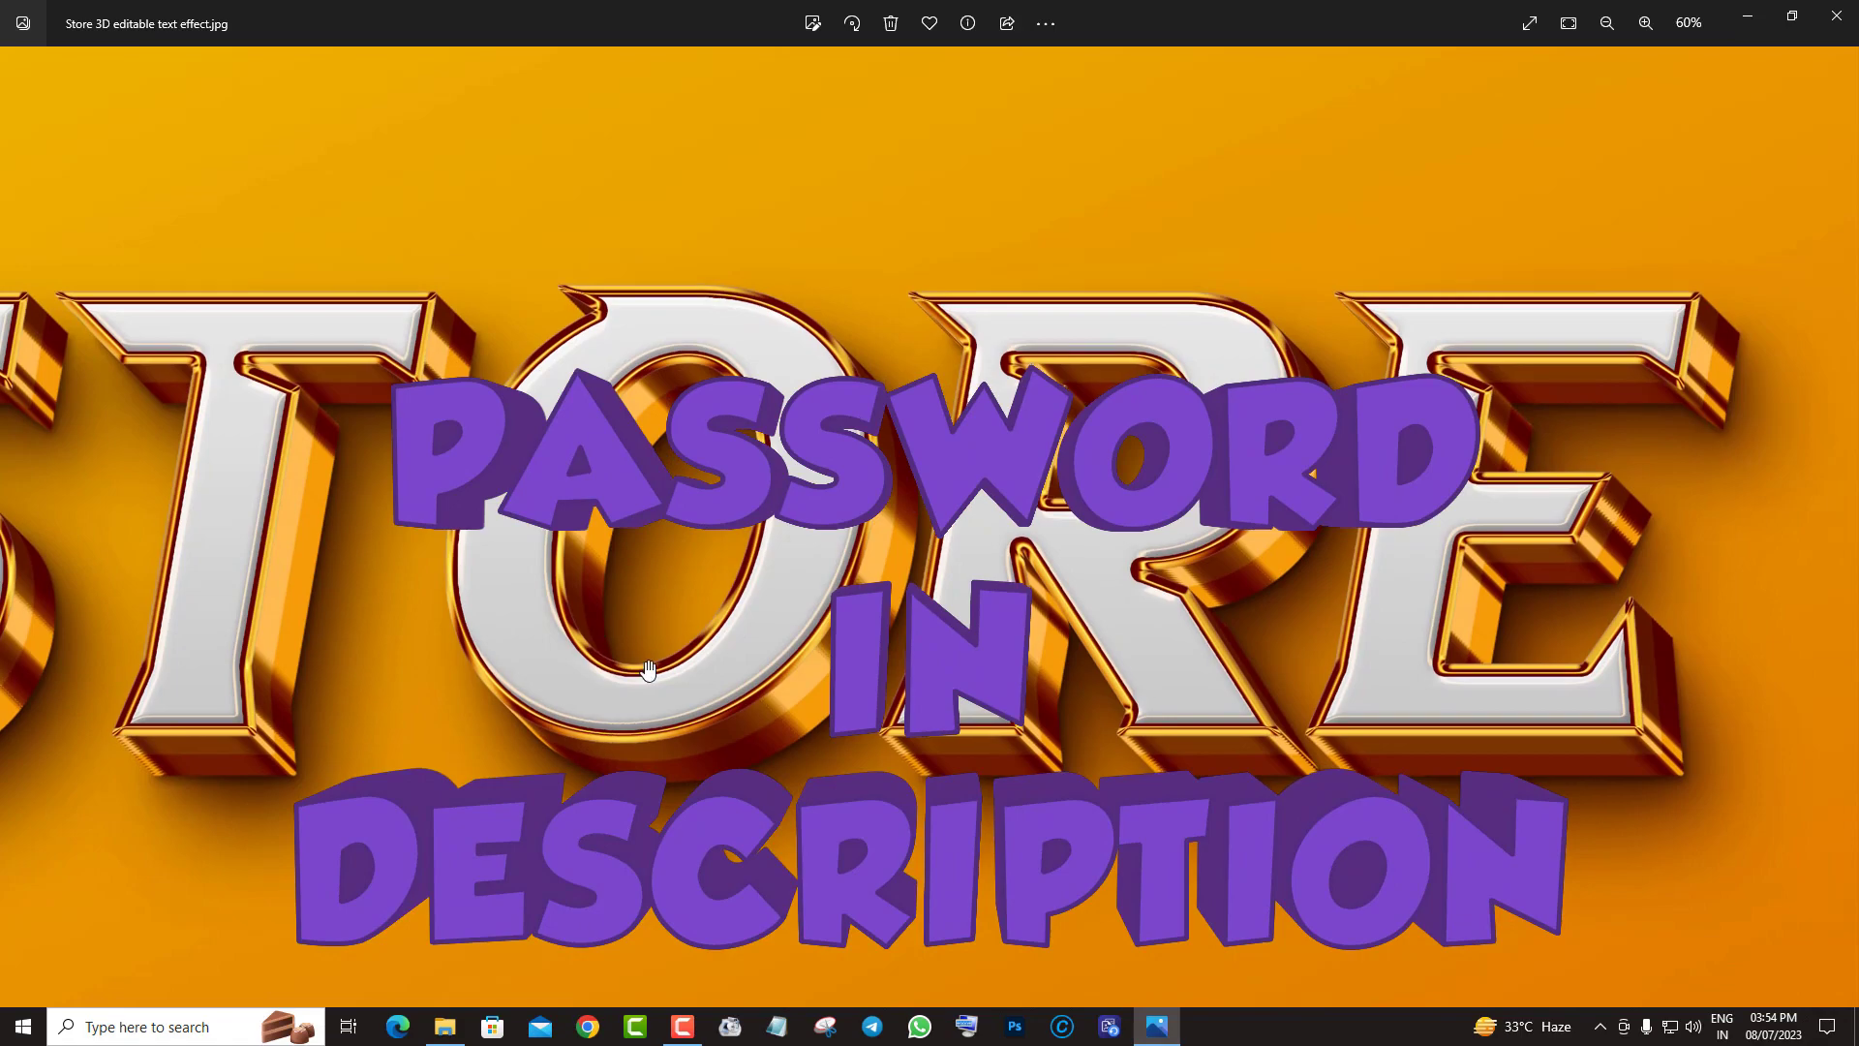
{"action": "scroll", "coordinate": [648, 668], "scroll_direction": "down", "scroll_amount": 2}
{"action": "scroll", "coordinate": [664, 706], "scroll_direction": "down", "scroll_amount": 1}
{"action": "scroll", "coordinate": [1008, 768], "scroll_direction": "up", "scroll_amount": 3}
{"action": "scroll", "coordinate": [963, 201], "scroll_direction": "up", "scroll_amount": 2}
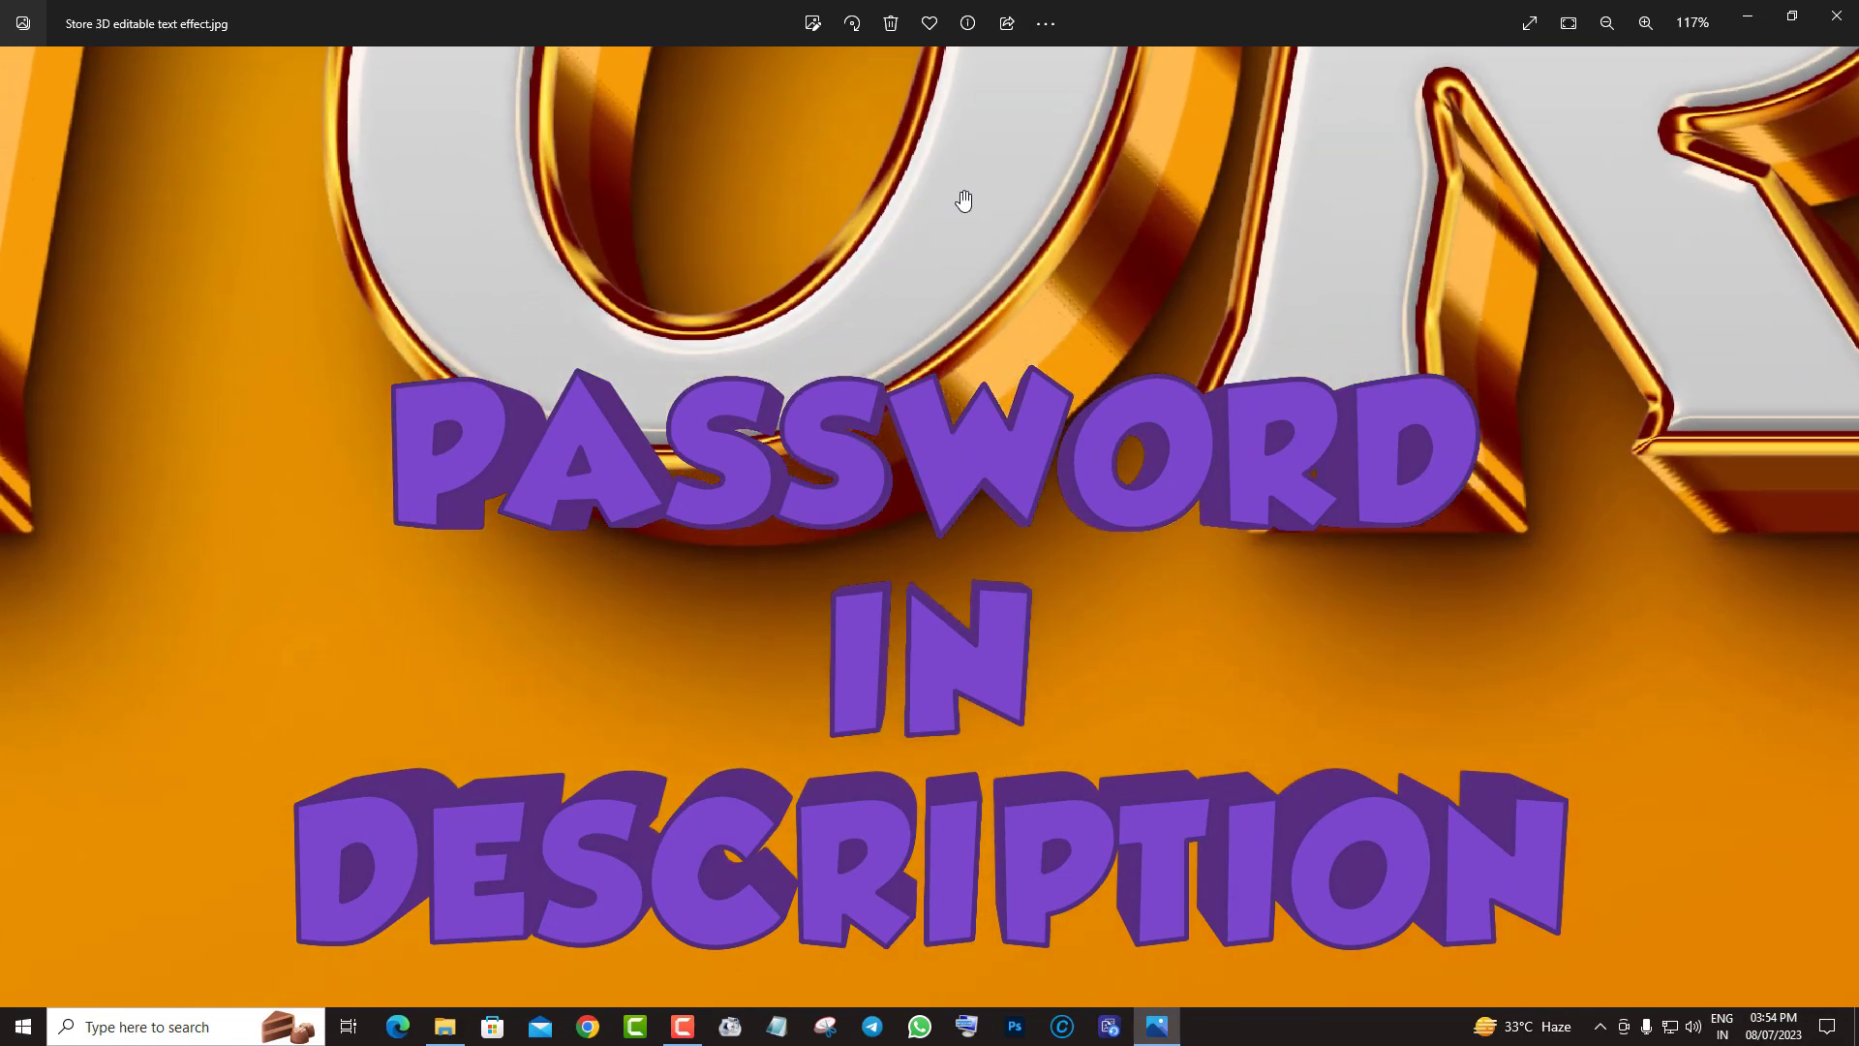
{"action": "scroll", "coordinate": [938, 746], "scroll_direction": "down", "scroll_amount": 2}
{"action": "scroll", "coordinate": [938, 747], "scroll_direction": "up", "scroll_amount": 1}
{"action": "scroll", "coordinate": [946, 659], "scroll_direction": "up", "scroll_amount": 1}
{"action": "scroll", "coordinate": [989, 739], "scroll_direction": "down", "scroll_amount": 3}
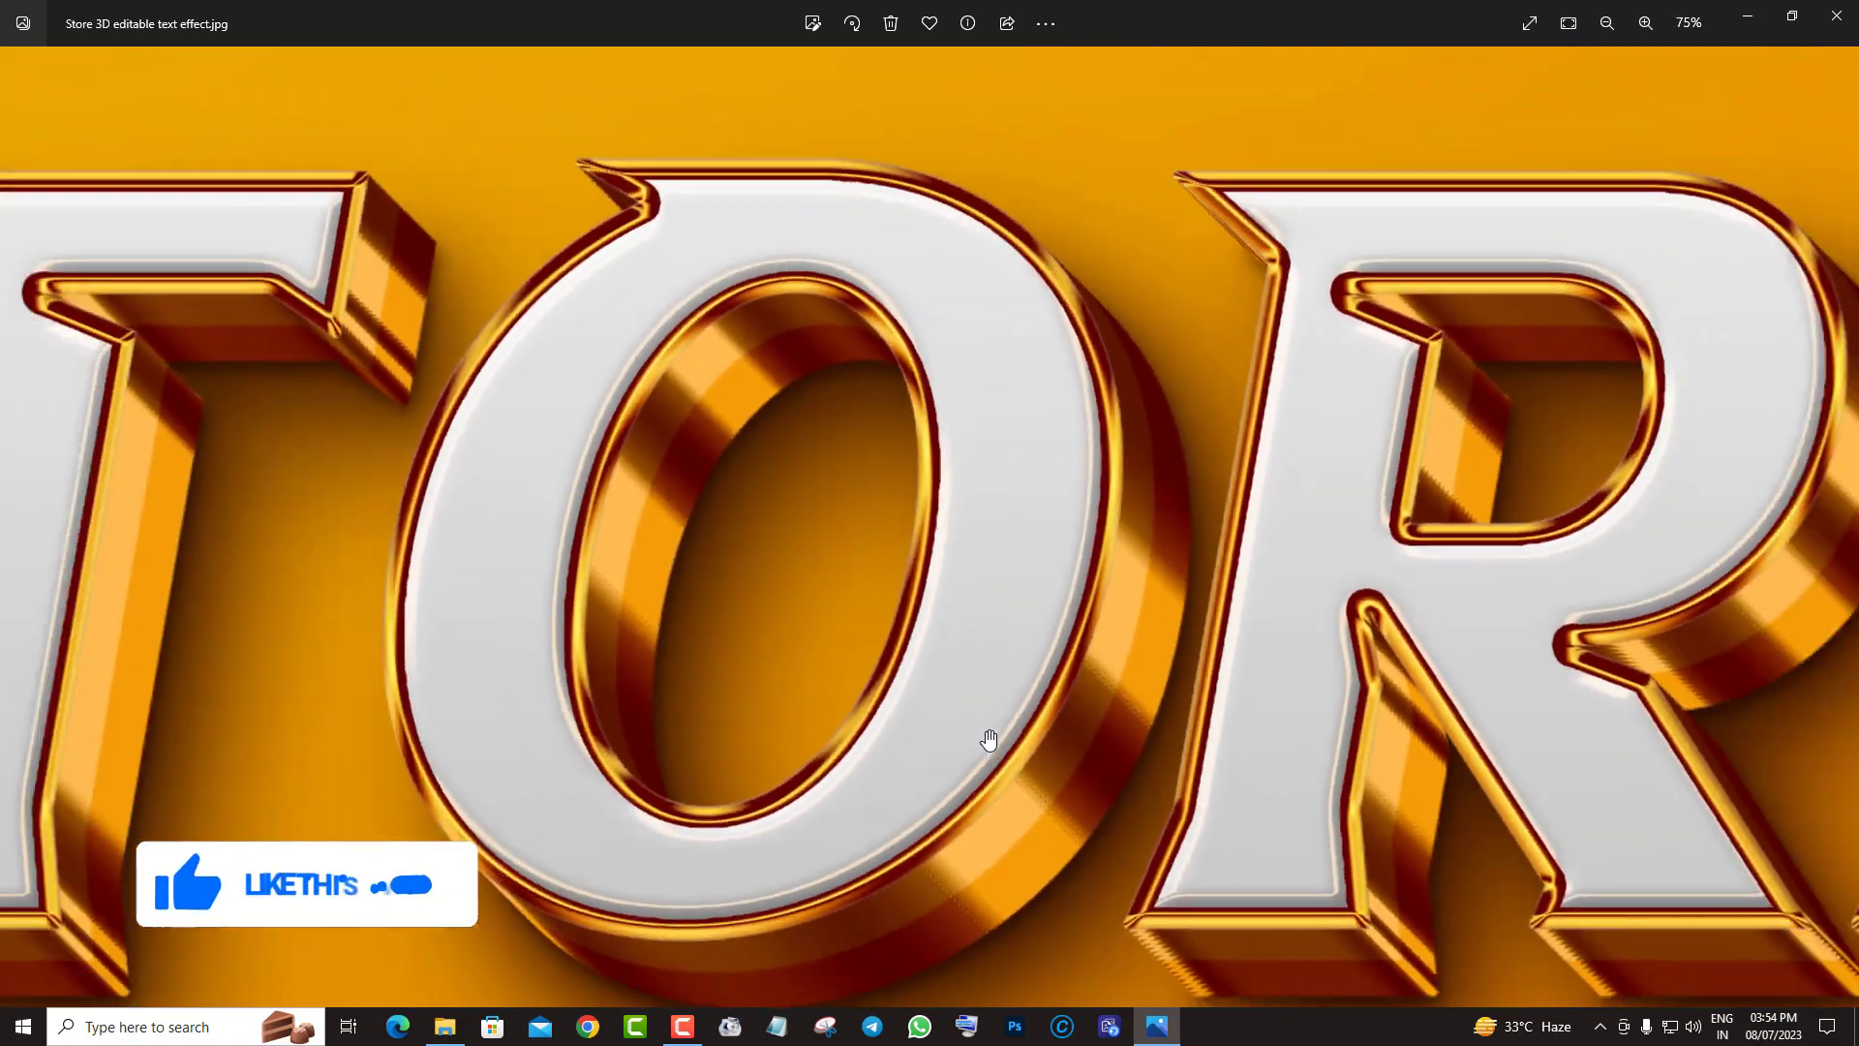
{"action": "scroll", "coordinate": [1698, 688], "scroll_direction": "down", "scroll_amount": 2}
{"action": "scroll", "coordinate": [1693, 688], "scroll_direction": "down", "scroll_amount": 1}
{"action": "scroll", "coordinate": [1694, 688], "scroll_direction": "down", "scroll_amount": 1}
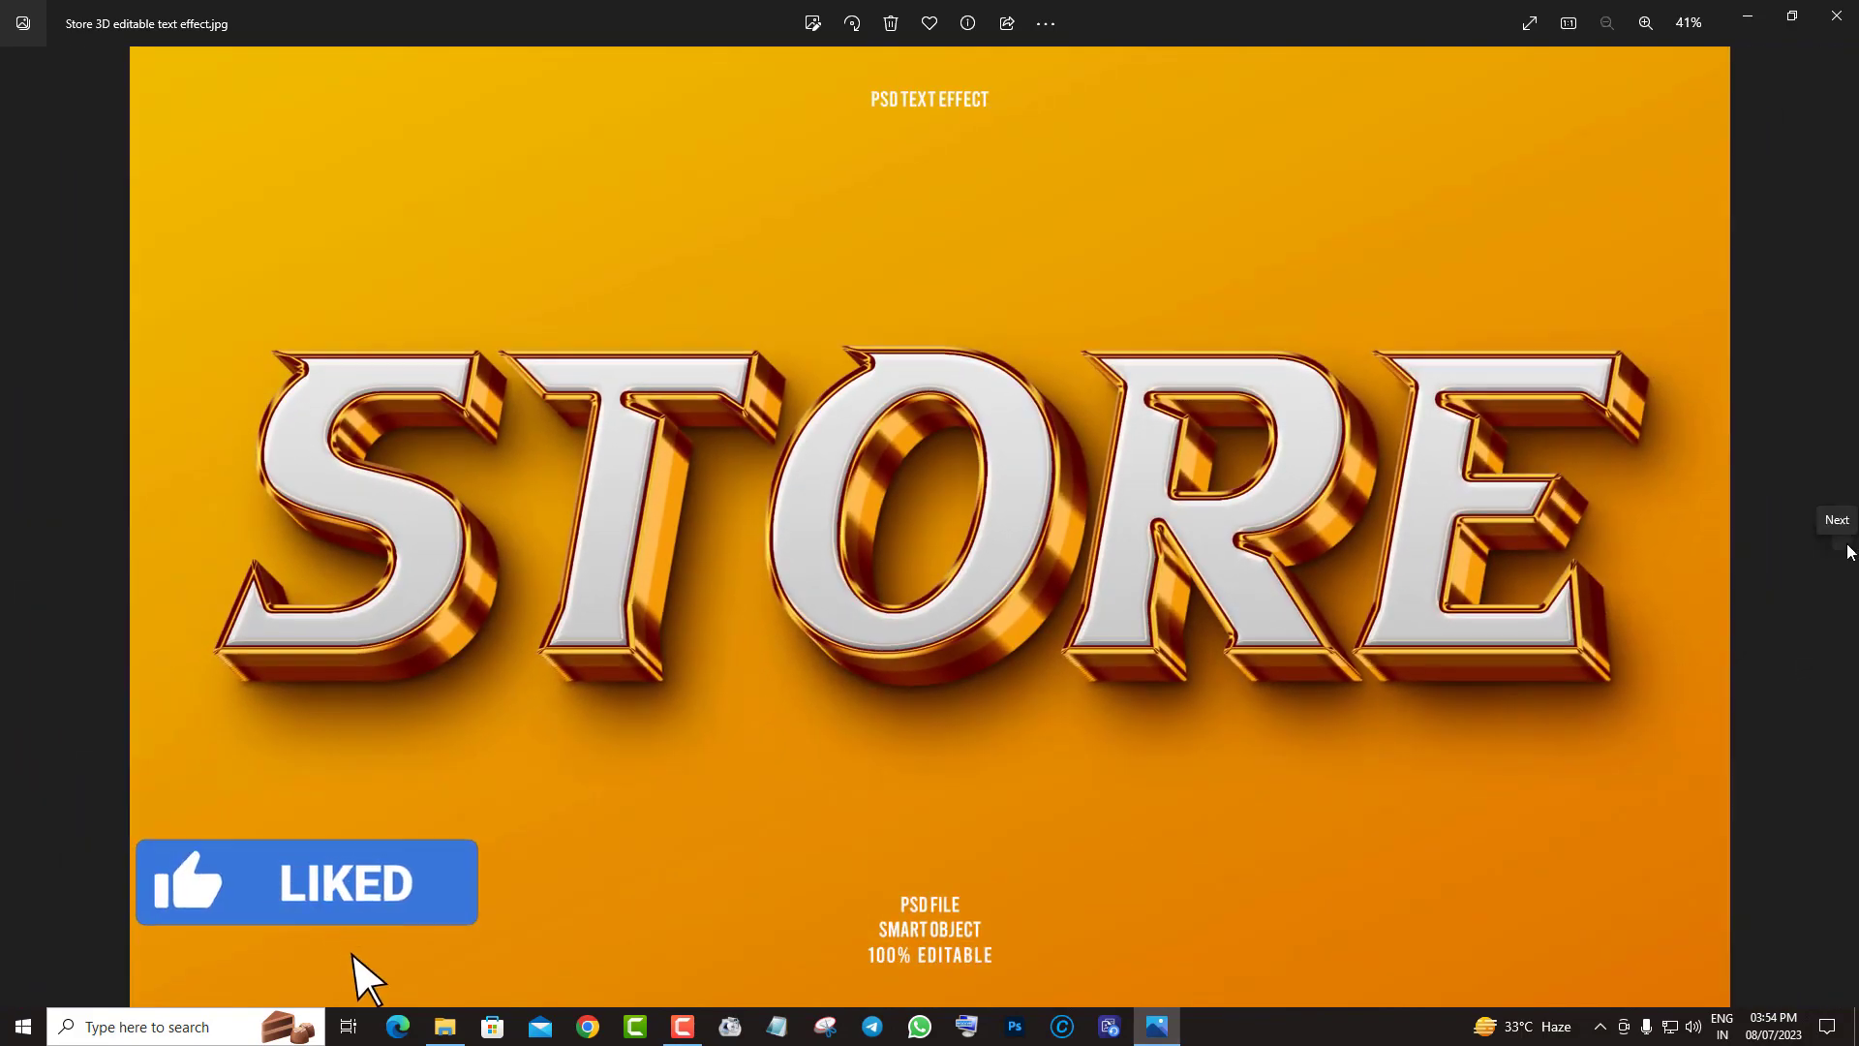
{"action": "left_click", "coordinate": [1848, 550]}
Step: Zoom into HUNTERS and pan to its ERS end, then advance to Toffee
{"action": "scroll", "coordinate": [1099, 624], "scroll_direction": "up", "scroll_amount": 2}
{"action": "scroll", "coordinate": [953, 566], "scroll_direction": "down", "scroll_amount": 1}
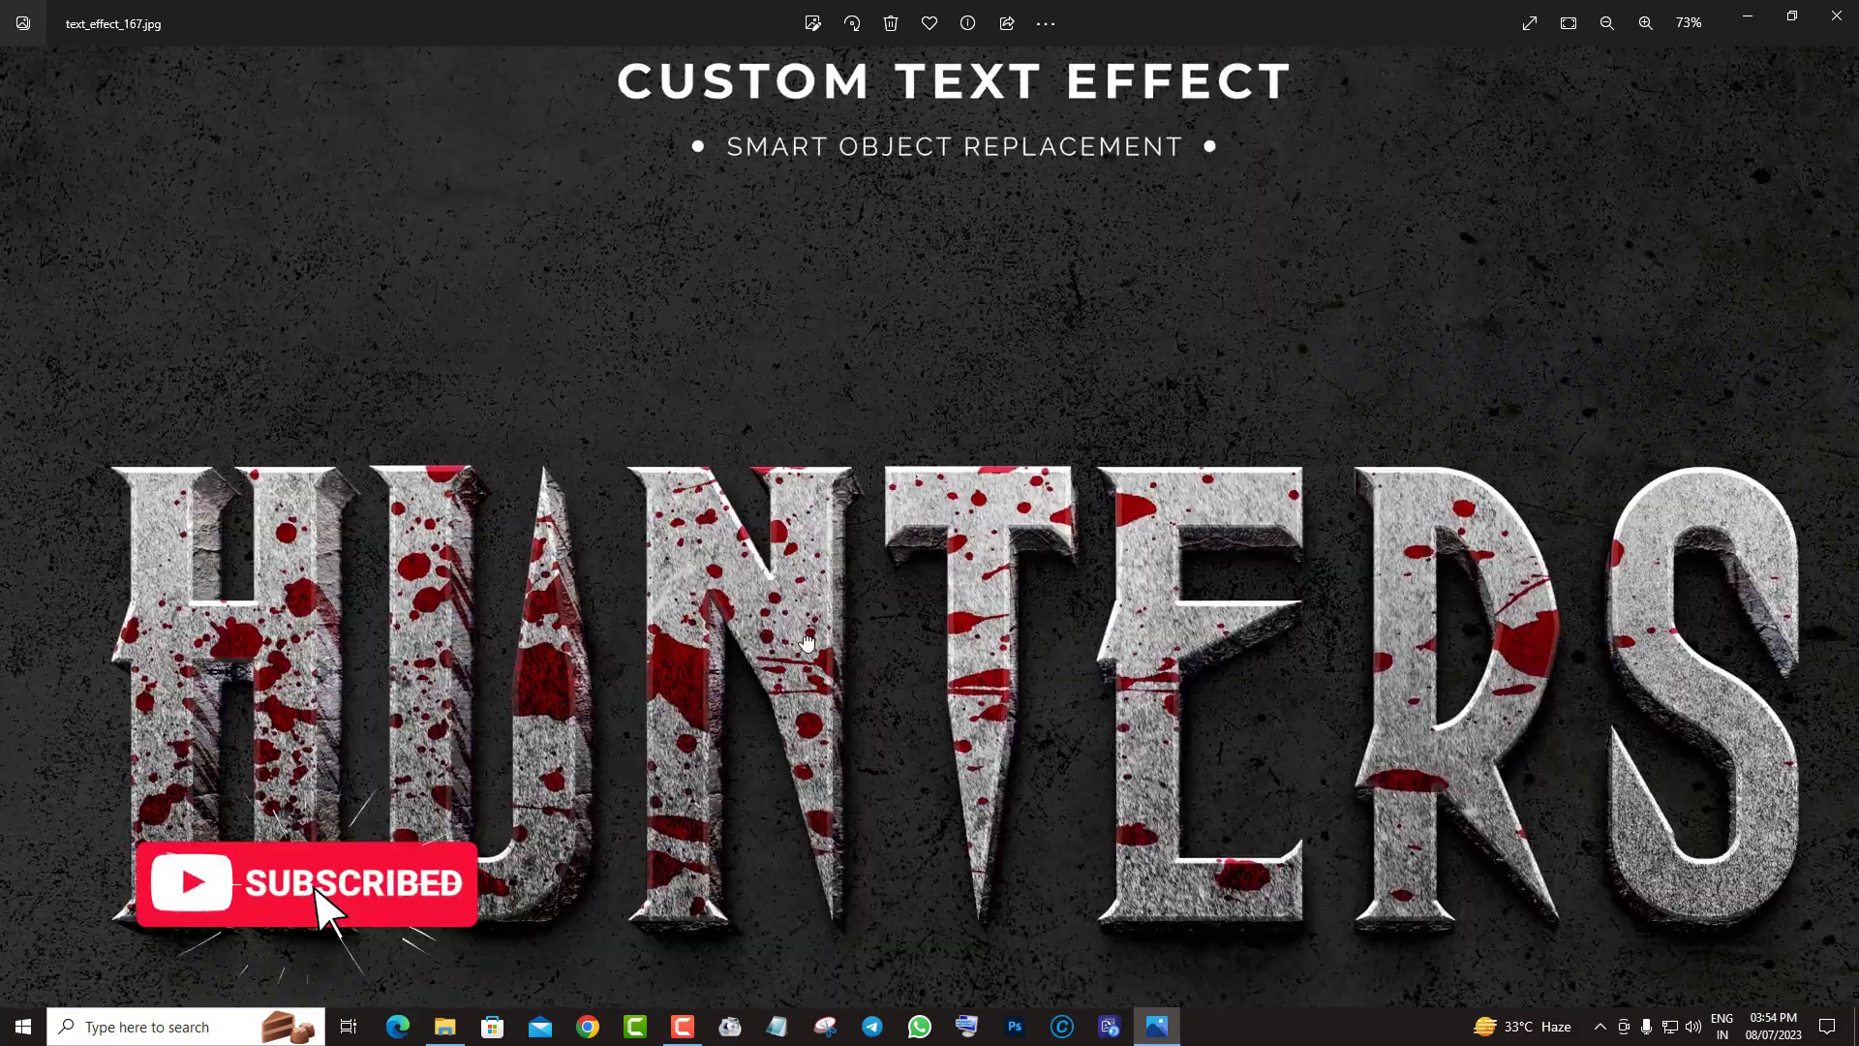
{"action": "scroll", "coordinate": [809, 508], "scroll_direction": "up", "scroll_amount": 1}
{"action": "scroll", "coordinate": [809, 509], "scroll_direction": "up", "scroll_amount": 2}
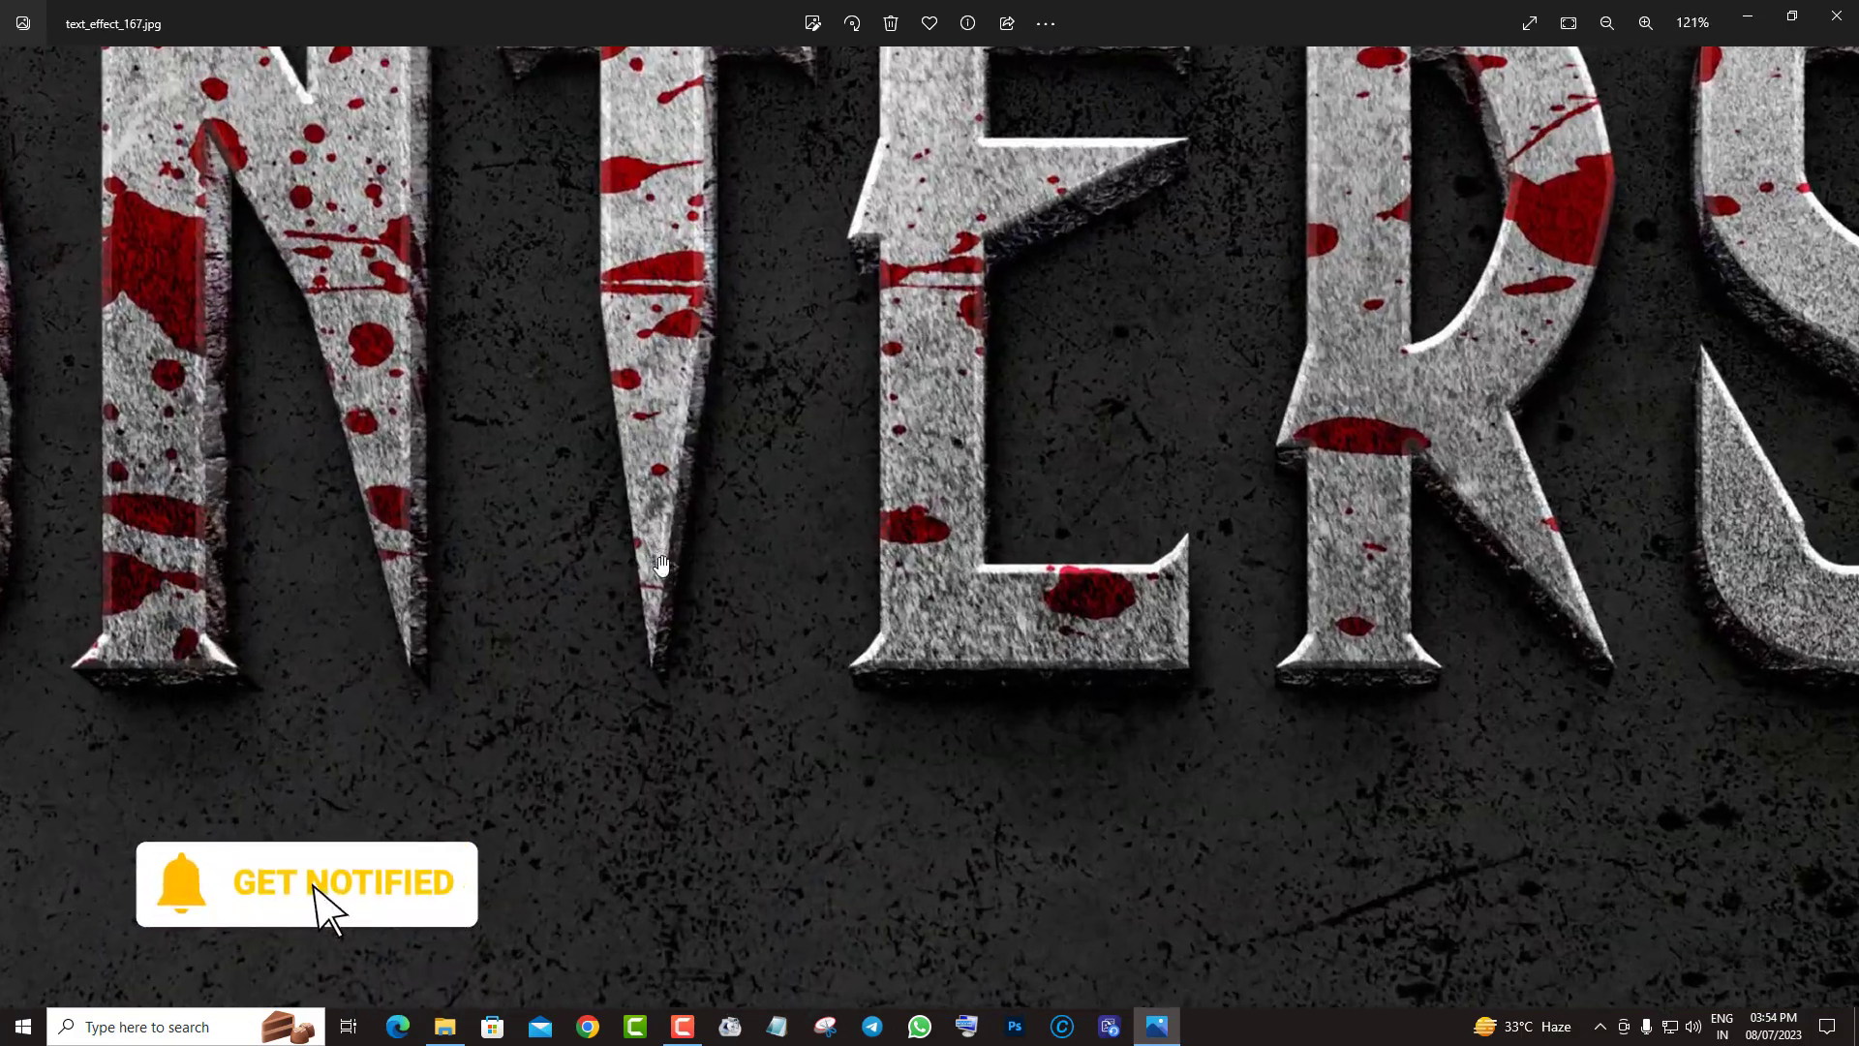
{"action": "left_click_drag", "start_coordinate": [808, 508], "coordinate": [467, 563]}
{"action": "scroll", "coordinate": [467, 563], "scroll_direction": "down", "scroll_amount": 2}
{"action": "scroll", "coordinate": [467, 564], "scroll_direction": "down", "scroll_amount": 2}
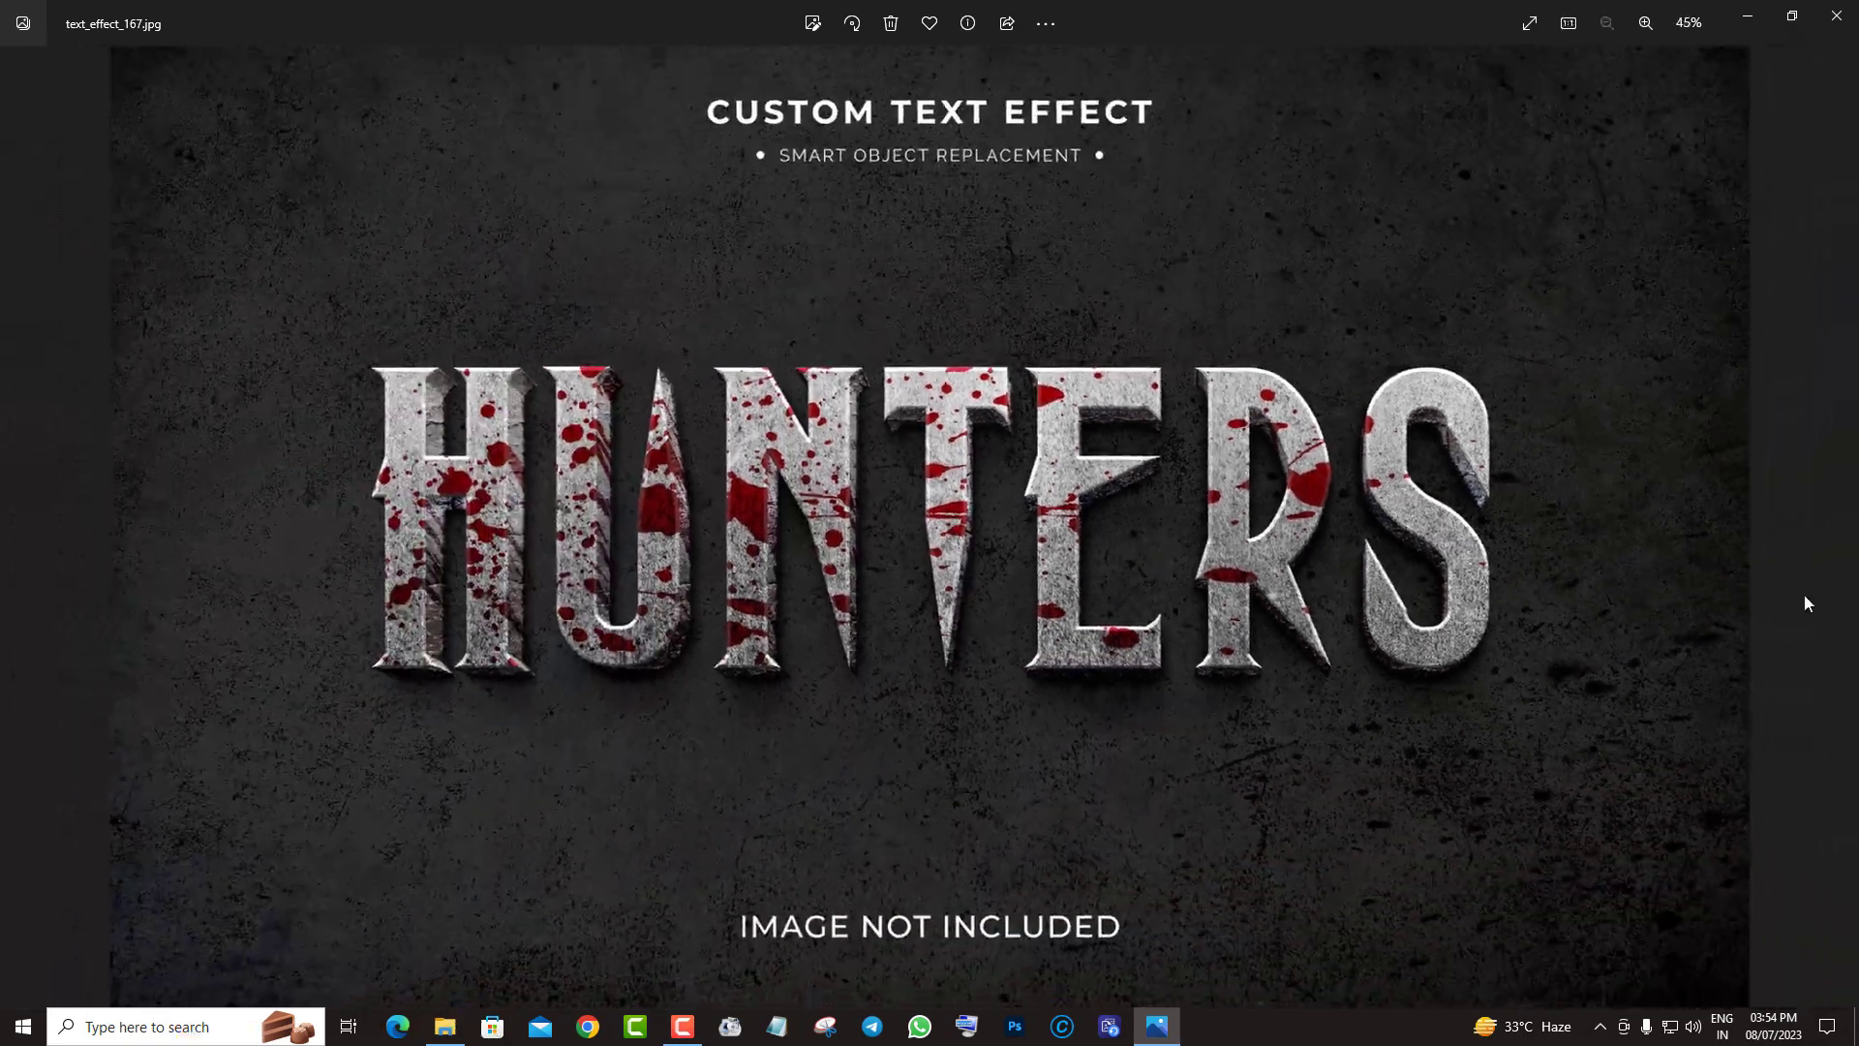
{"action": "left_click", "coordinate": [1840, 523]}
Step: Zoom in and pan along the Toffee lettering, then zoom back out
{"action": "scroll", "coordinate": [842, 651], "scroll_direction": "up", "scroll_amount": 2}
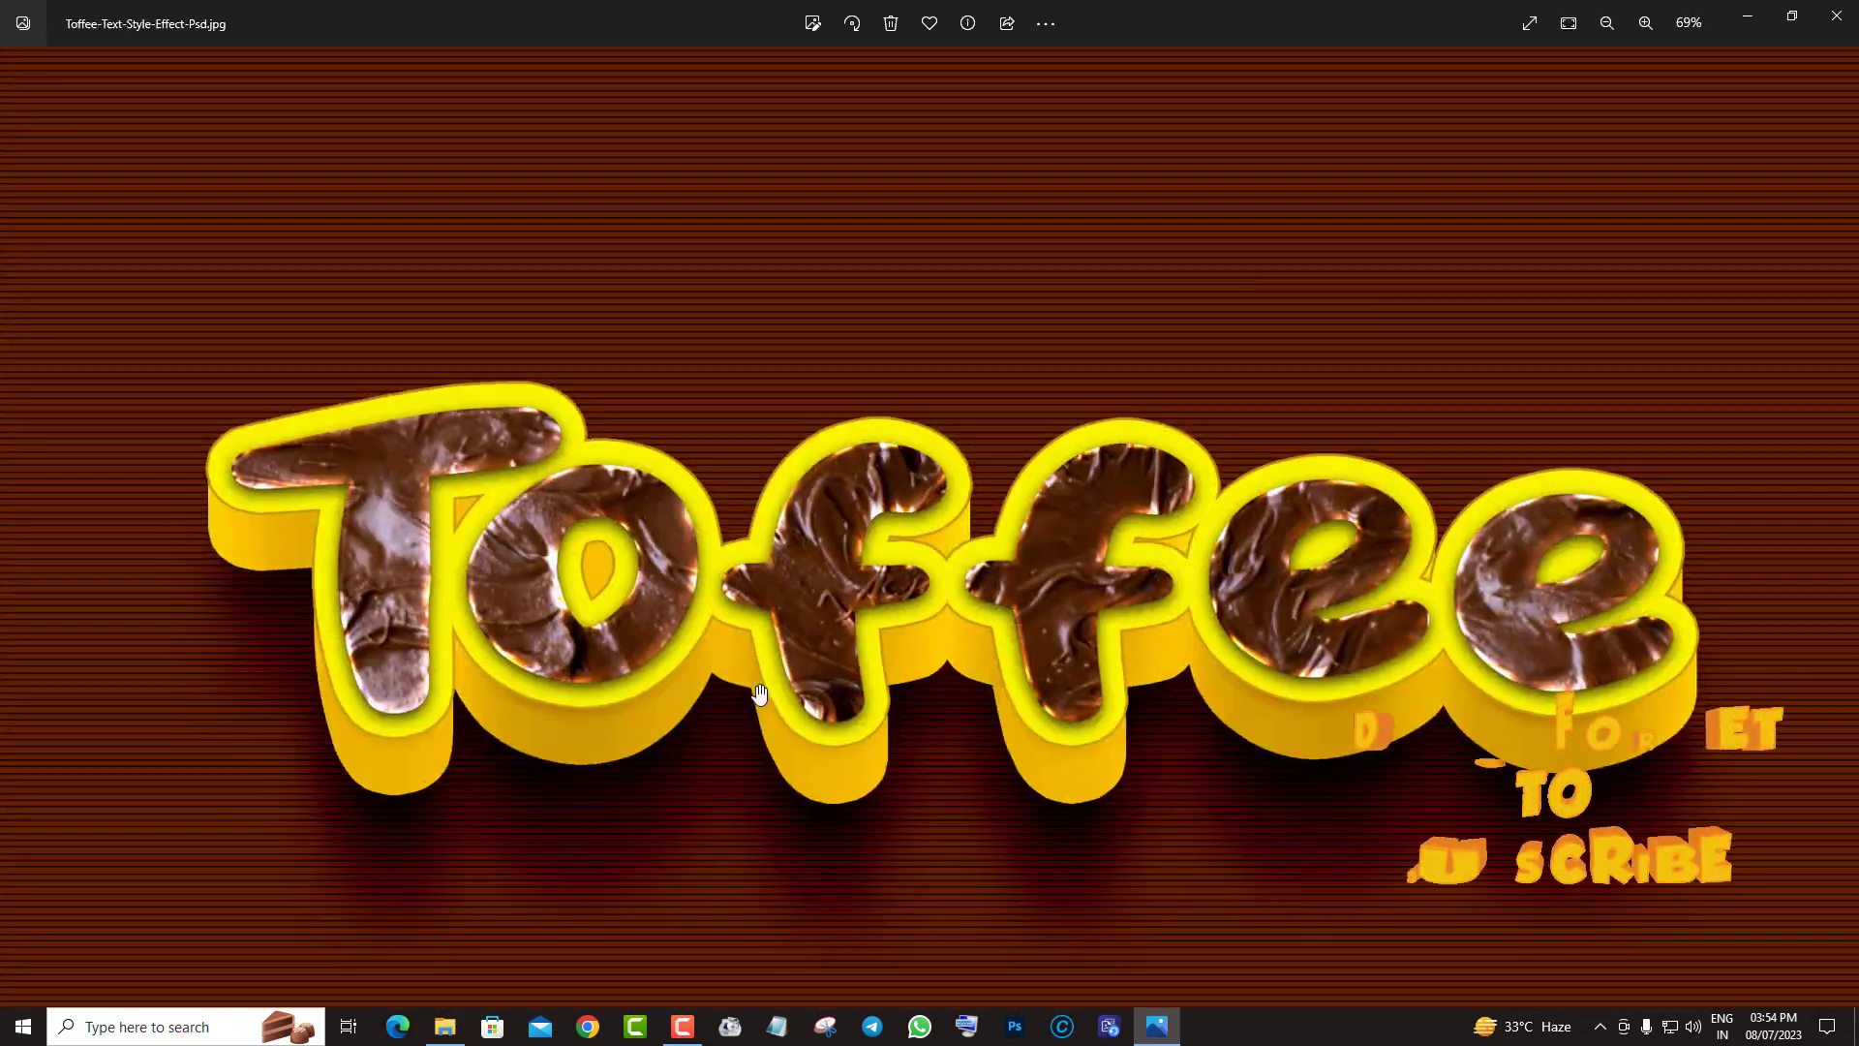
{"action": "scroll", "coordinate": [759, 694], "scroll_direction": "up", "scroll_amount": 2}
{"action": "left_click_drag", "start_coordinate": [664, 676], "coordinate": [143, 518]}
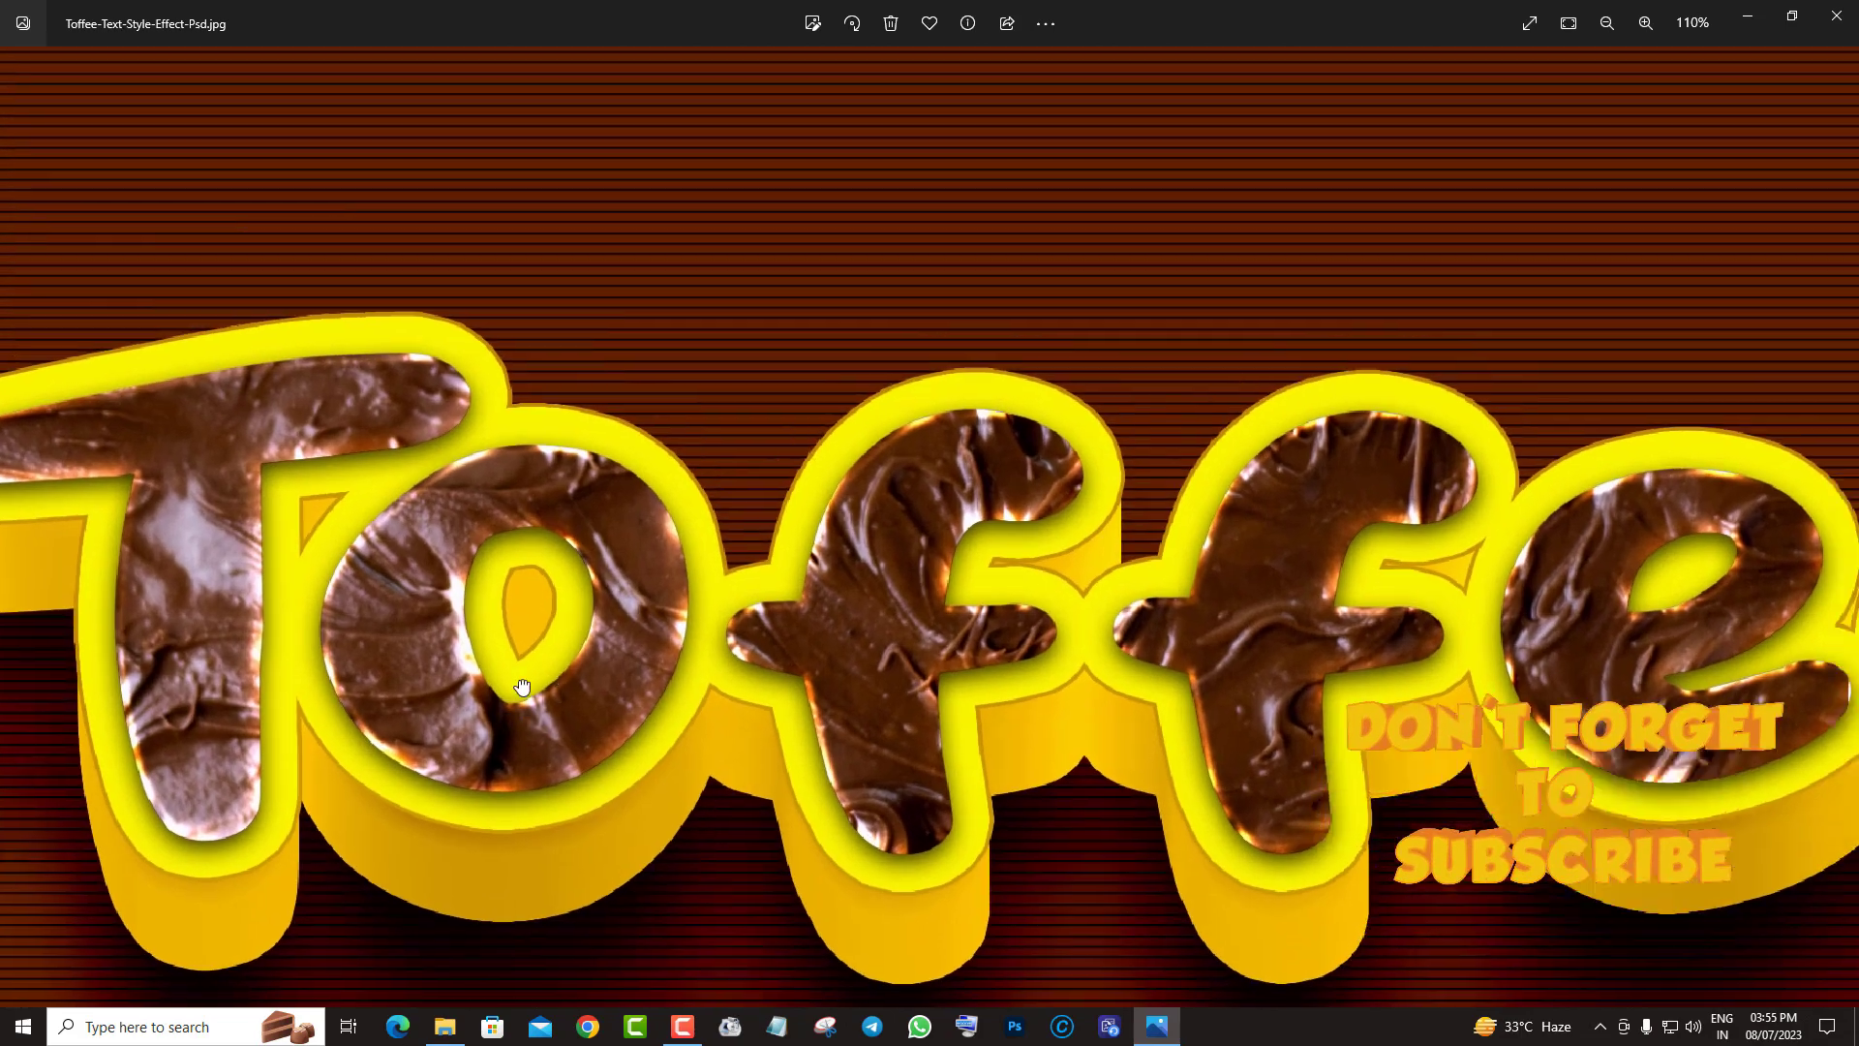
{"action": "scroll", "coordinate": [1021, 548], "scroll_direction": "down", "scroll_amount": 2}
{"action": "scroll", "coordinate": [1026, 581], "scroll_direction": "down", "scroll_amount": 2}
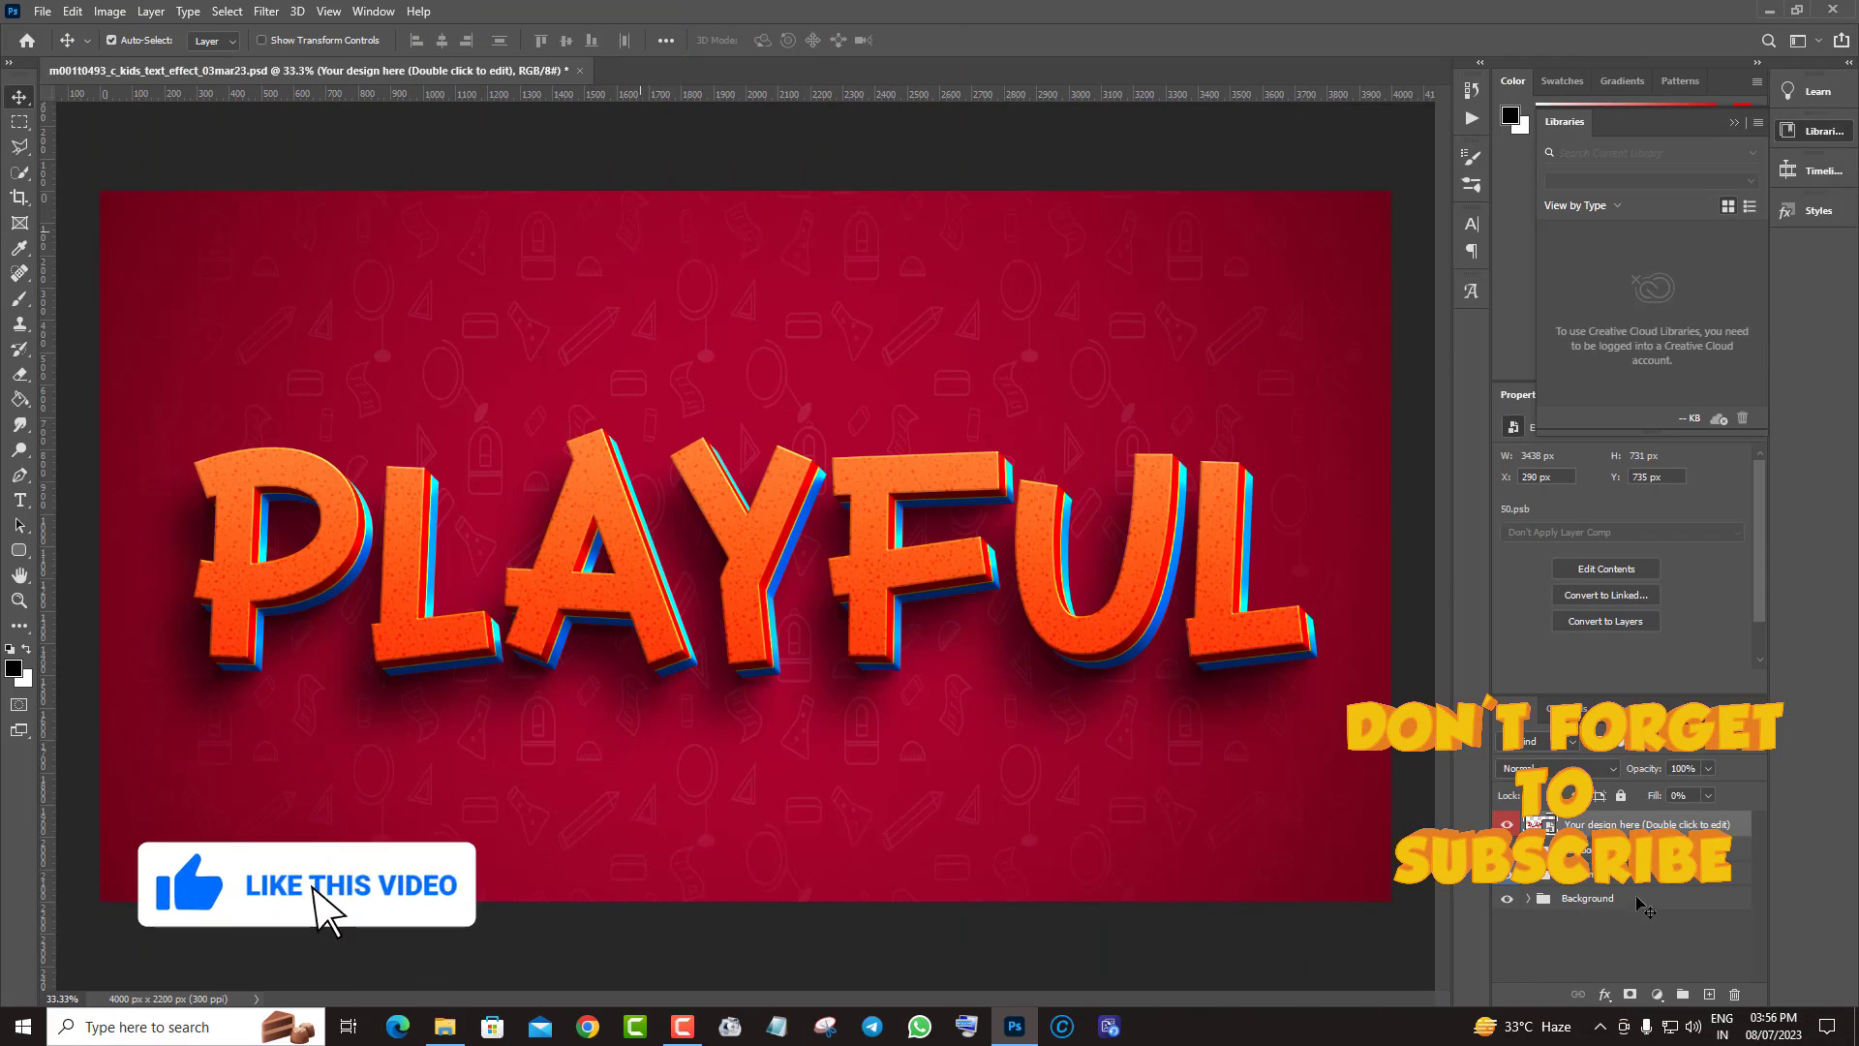
Step: Open the PLAYFUL smart object's 50.psb and its text layer, revealing ChildwoodNormal Regular missing
{"action": "double_click", "coordinate": [1539, 825]}
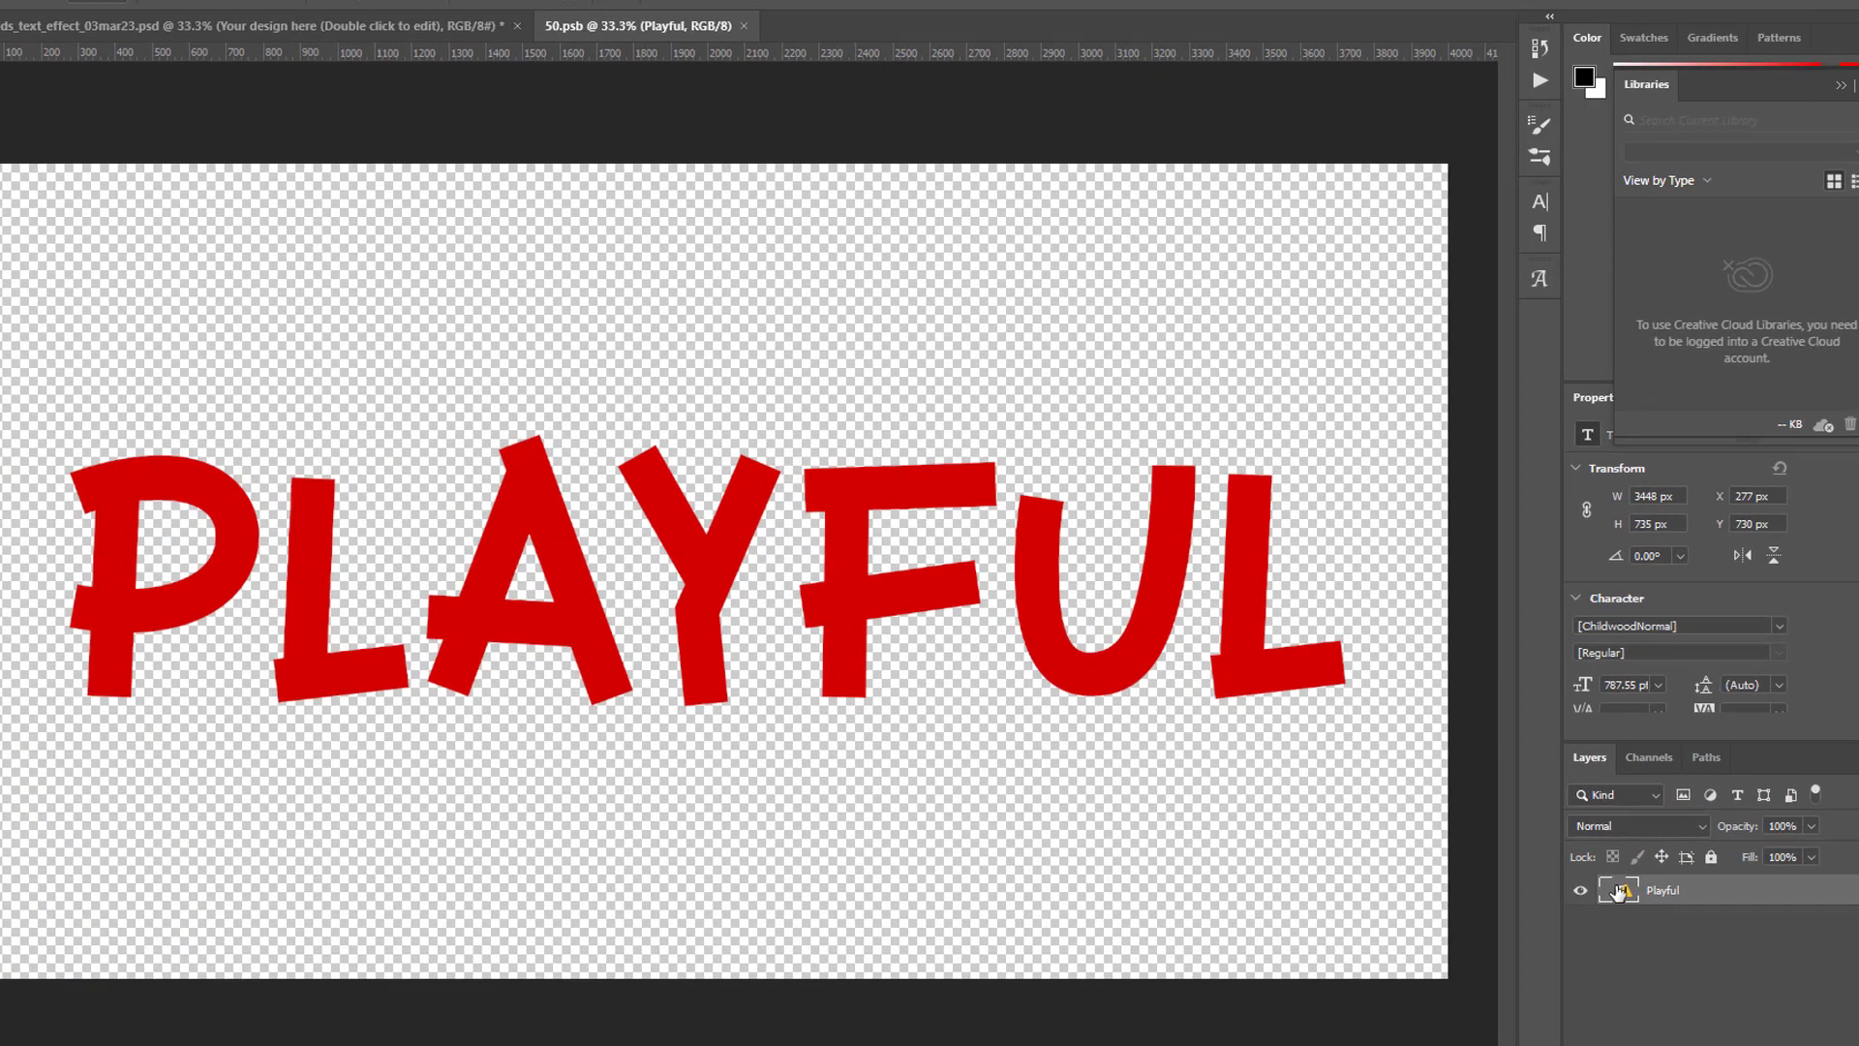
{"action": "double_click", "coordinate": [1540, 825]}
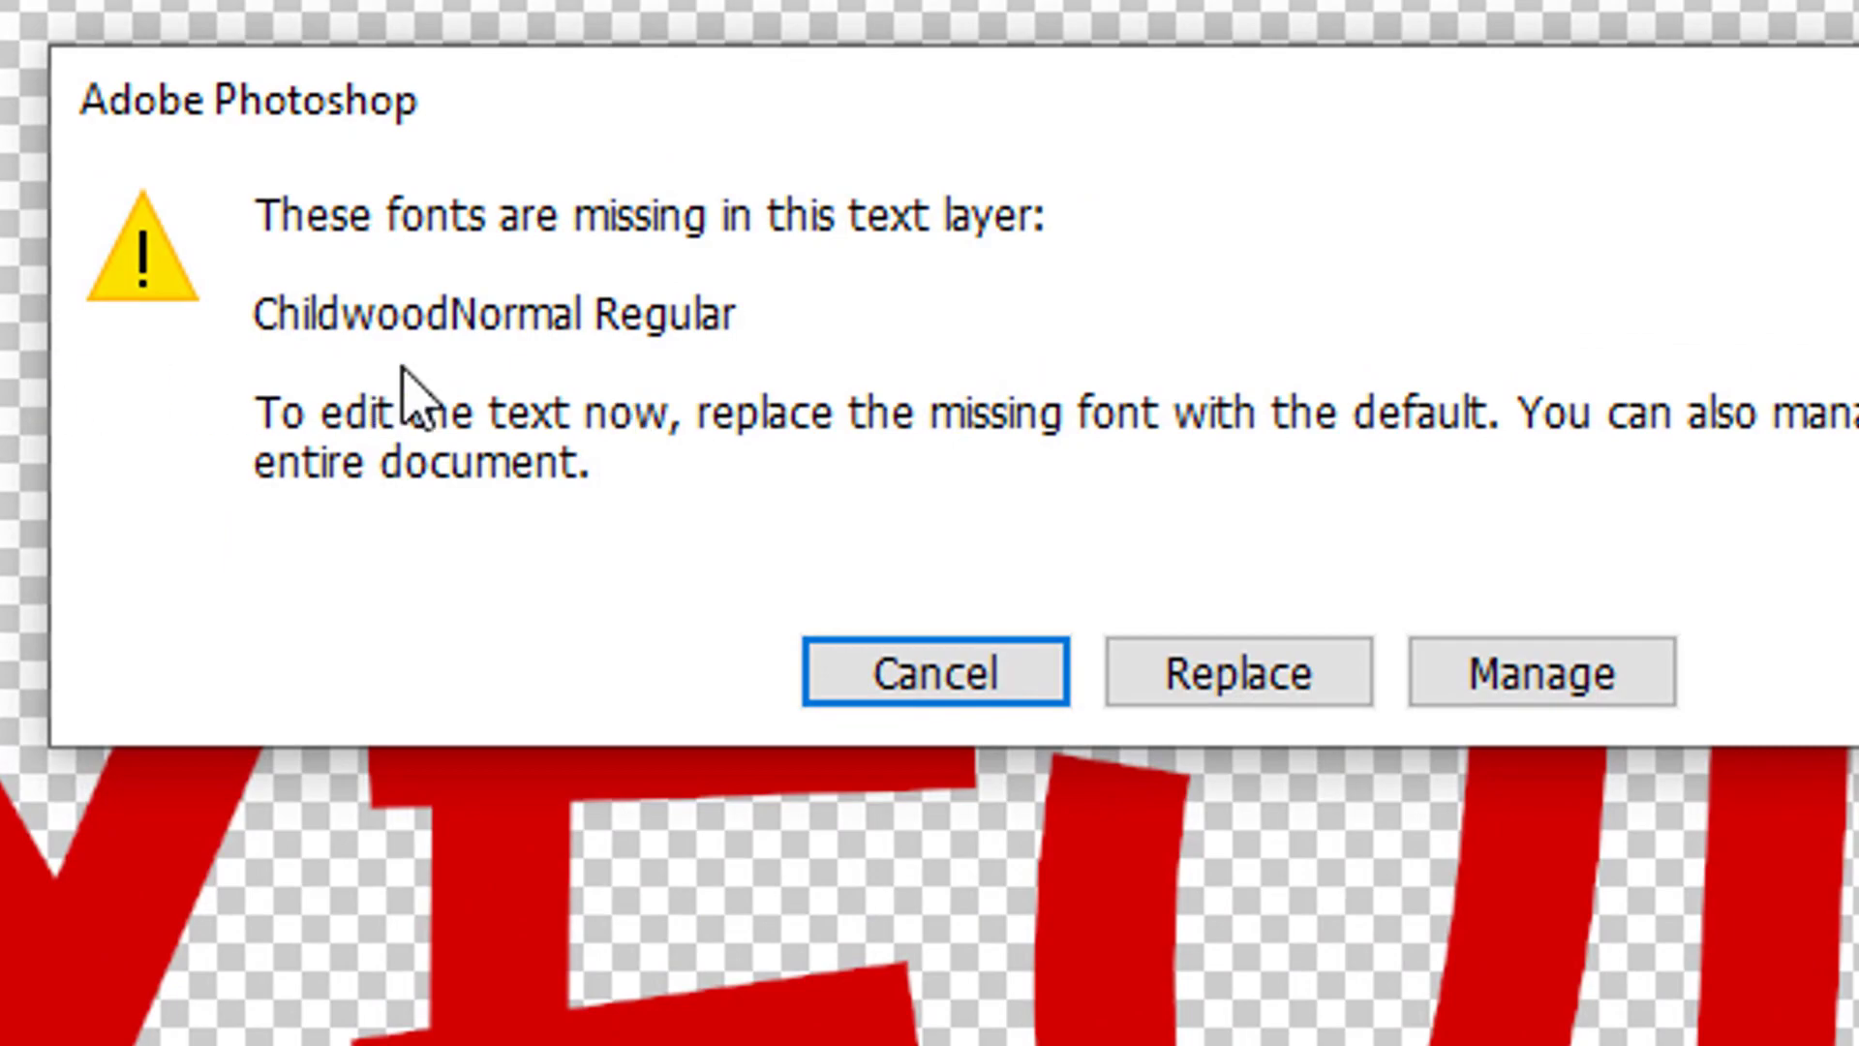
{"action": "scroll", "coordinate": [653, 484], "scroll_direction": "down", "scroll_amount": 2}
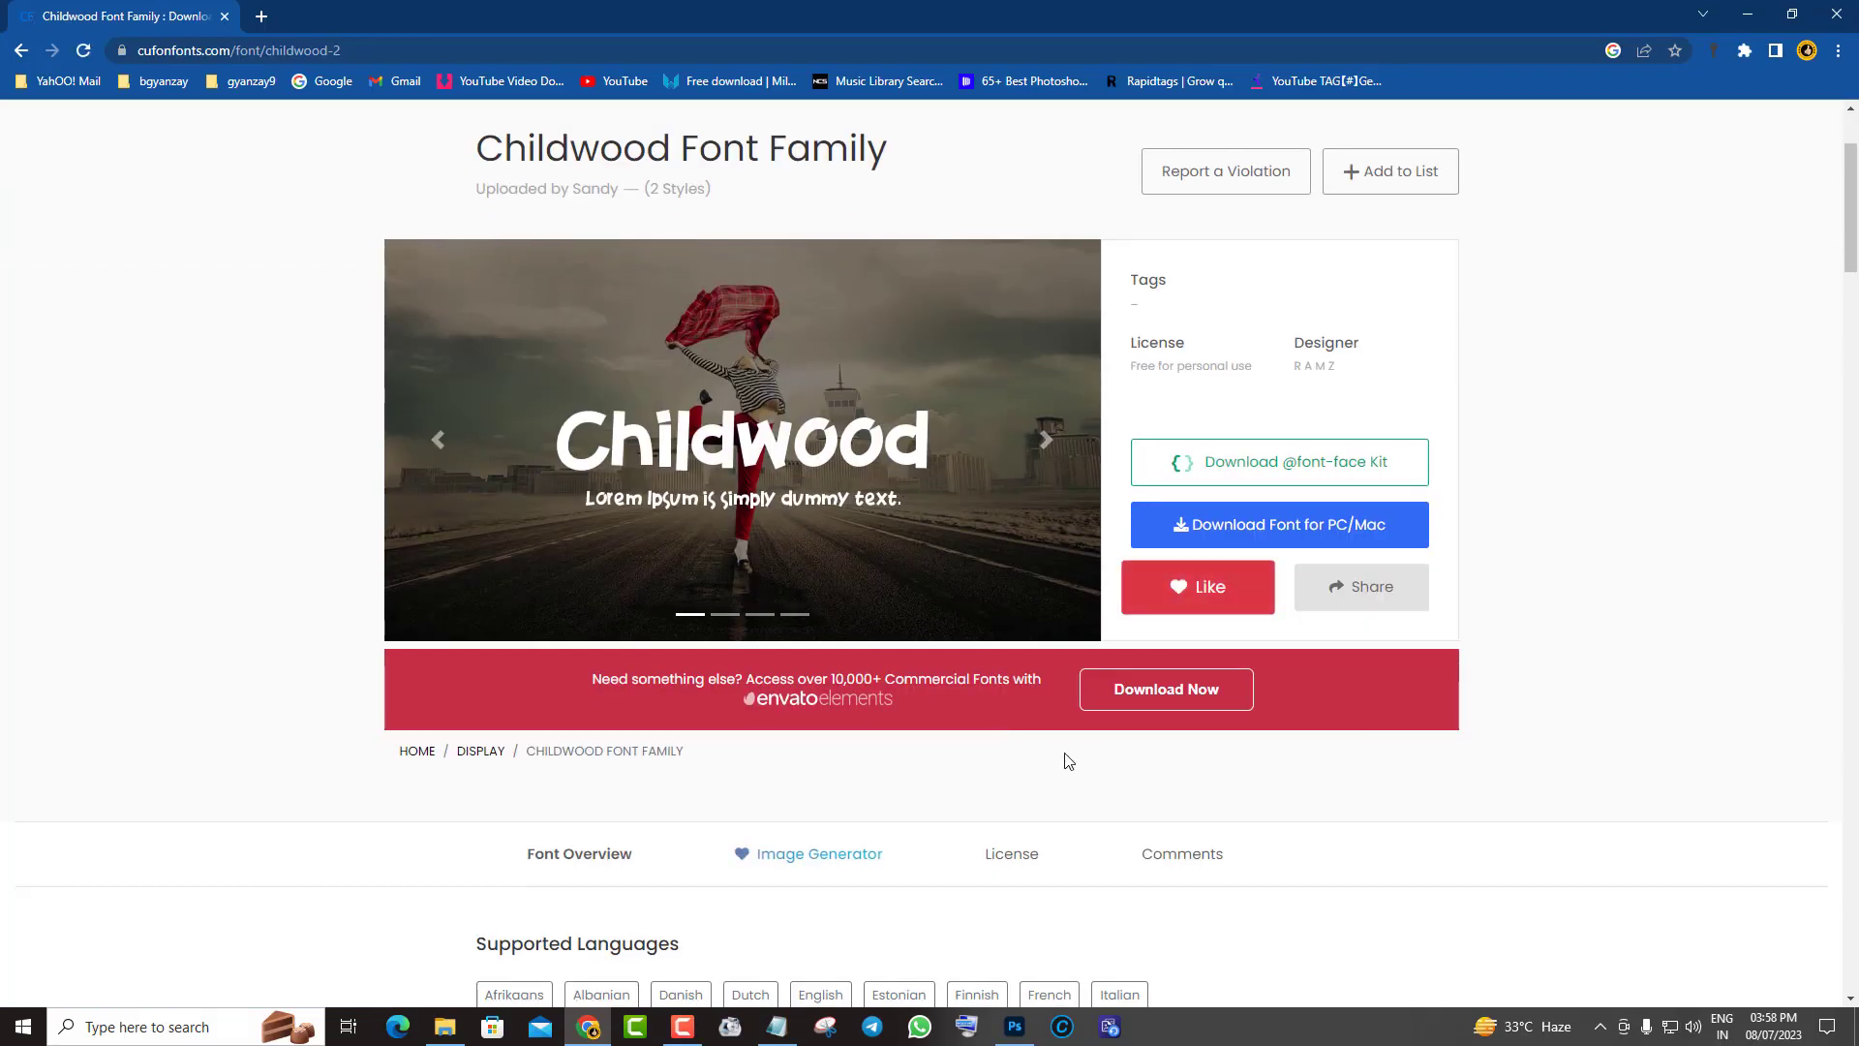
Step: Download the Childwood font for desktop and show it in its folder
{"action": "left_click", "coordinate": [1244, 531]}
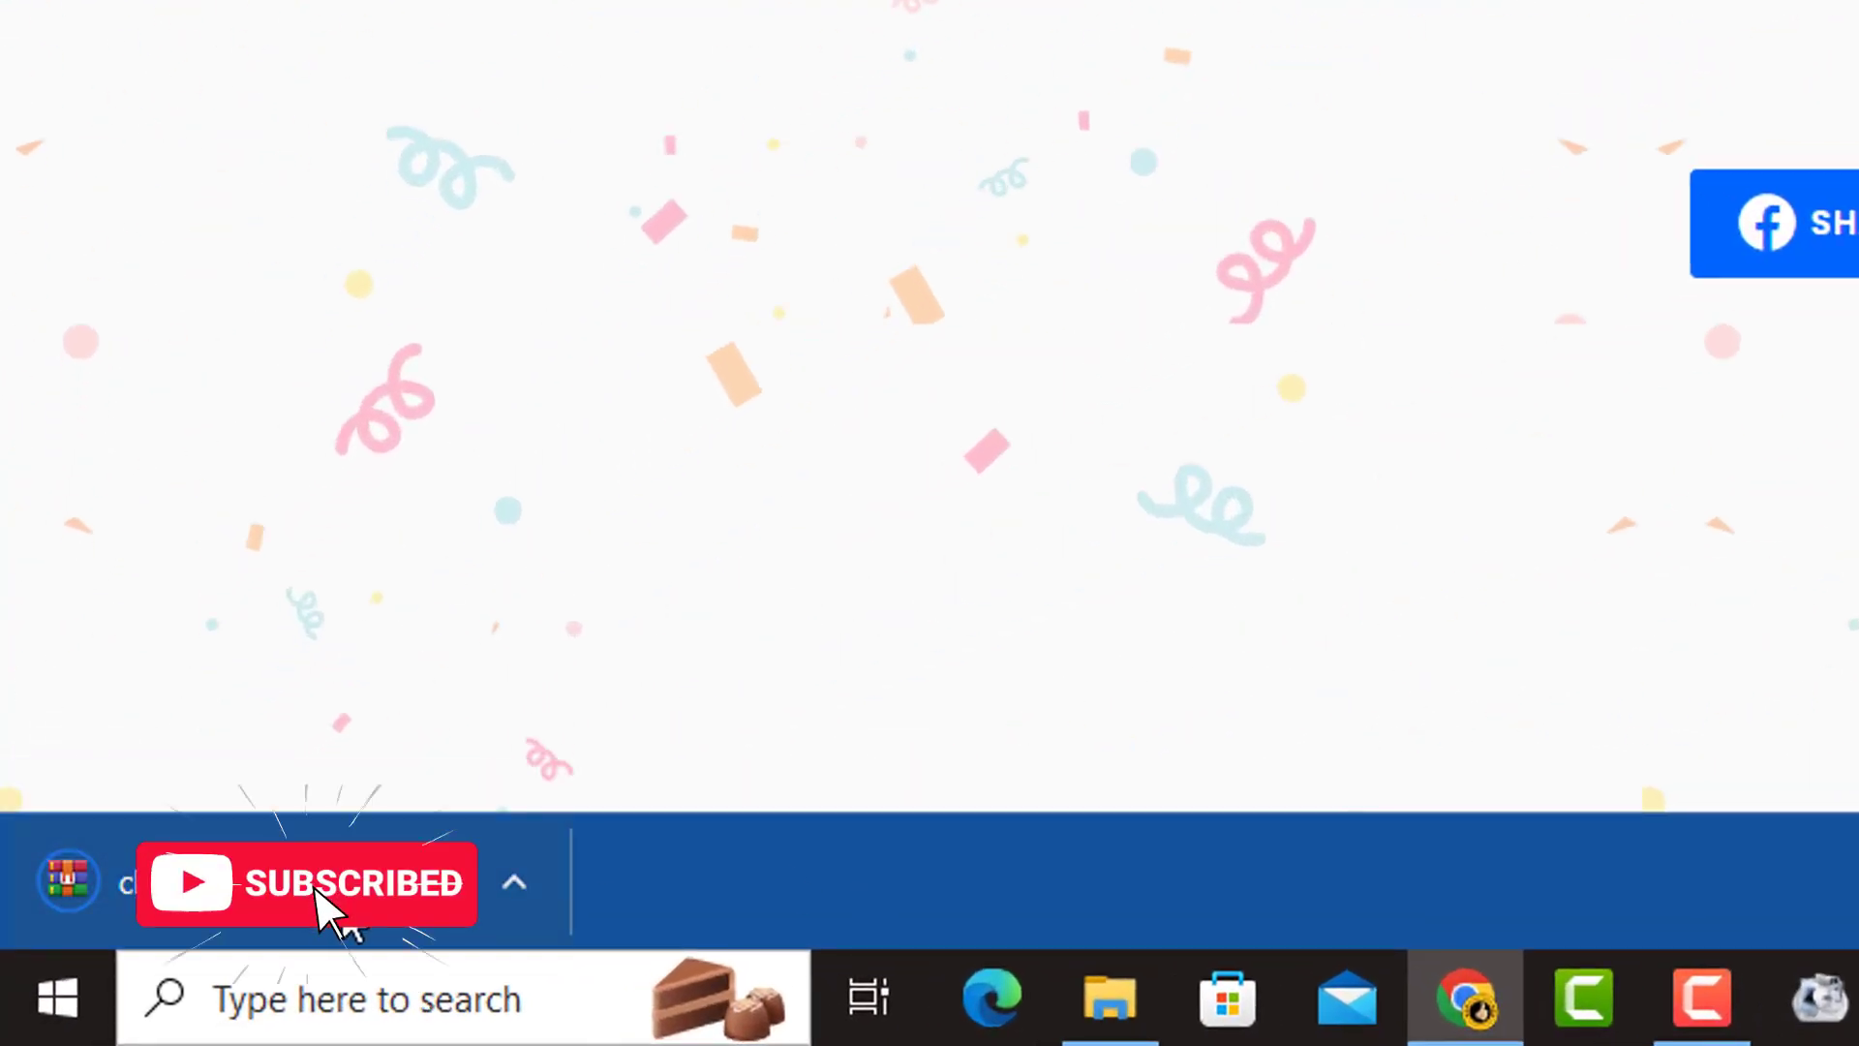
{"action": "left_click", "coordinate": [533, 892]}
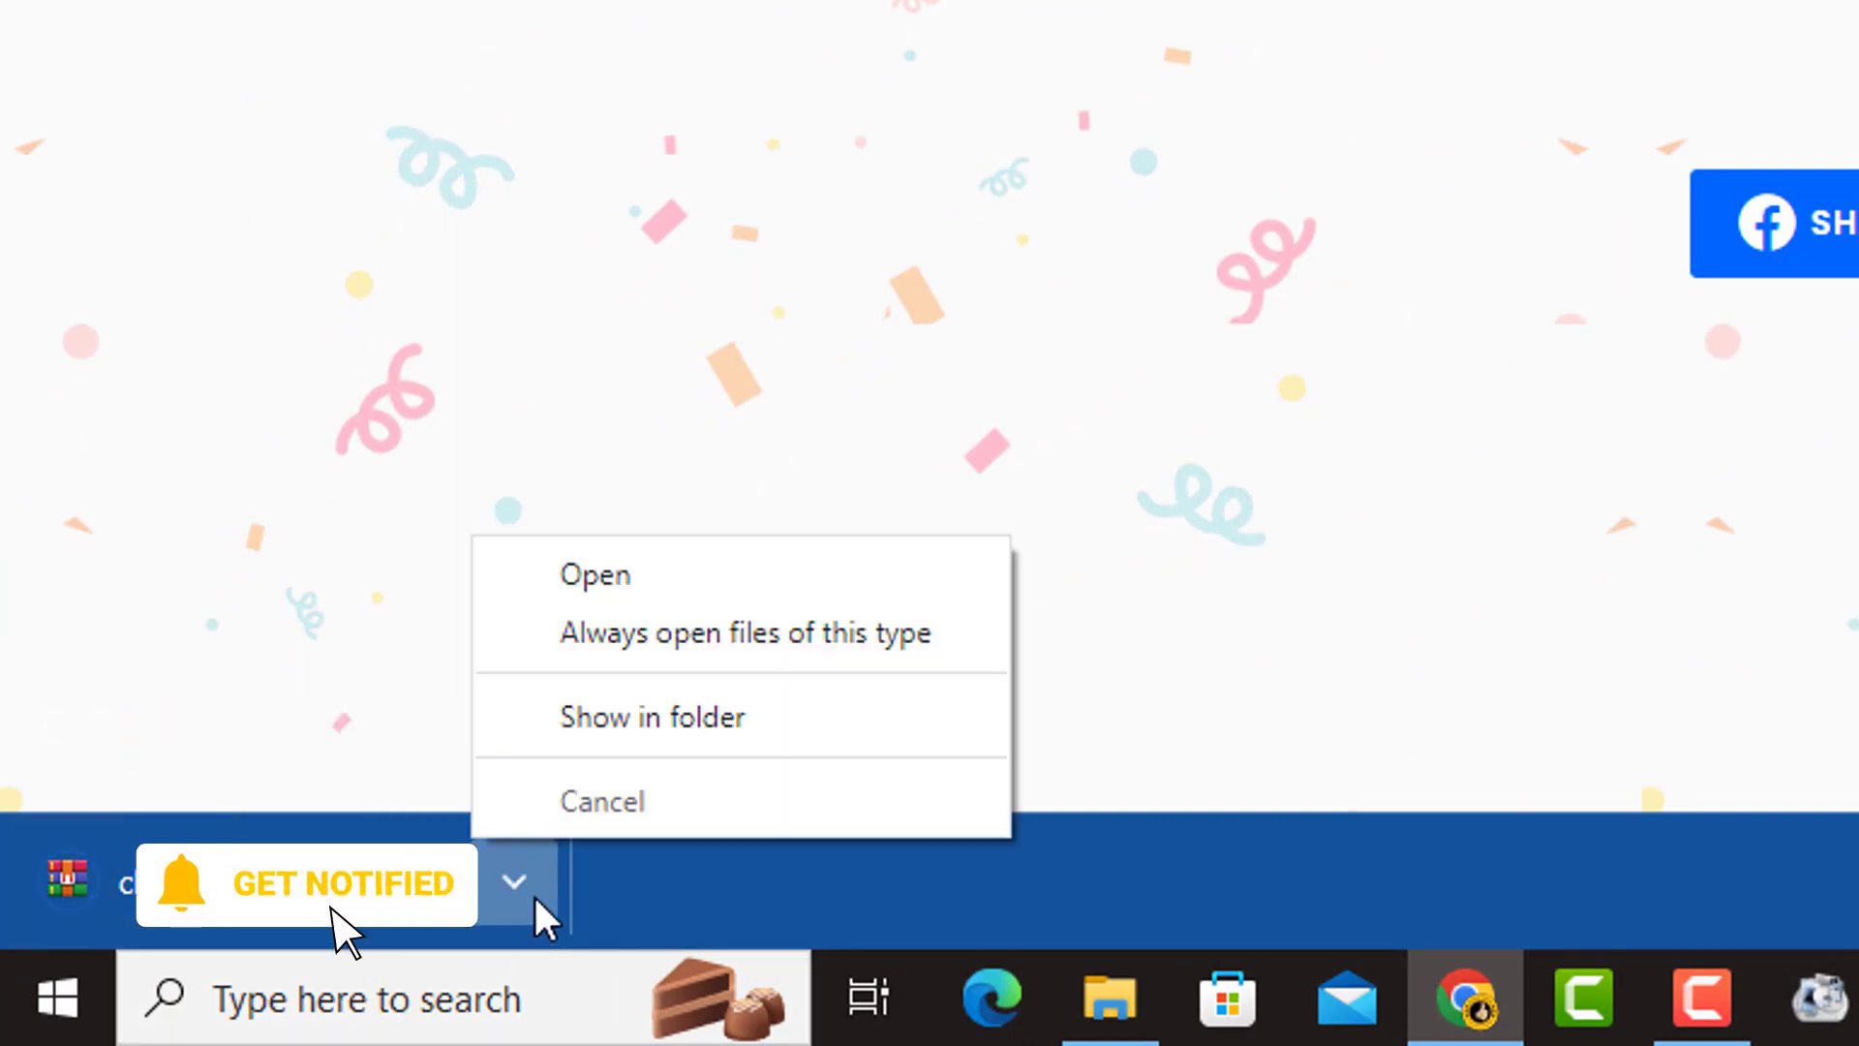
{"action": "left_click", "coordinate": [660, 723]}
Step: Install the Childwood-Normal and Childwood-Rough fonts and return to Photoshop
{"action": "left_click_drag", "start_coordinate": [444, 311], "coordinate": [249, 207]}
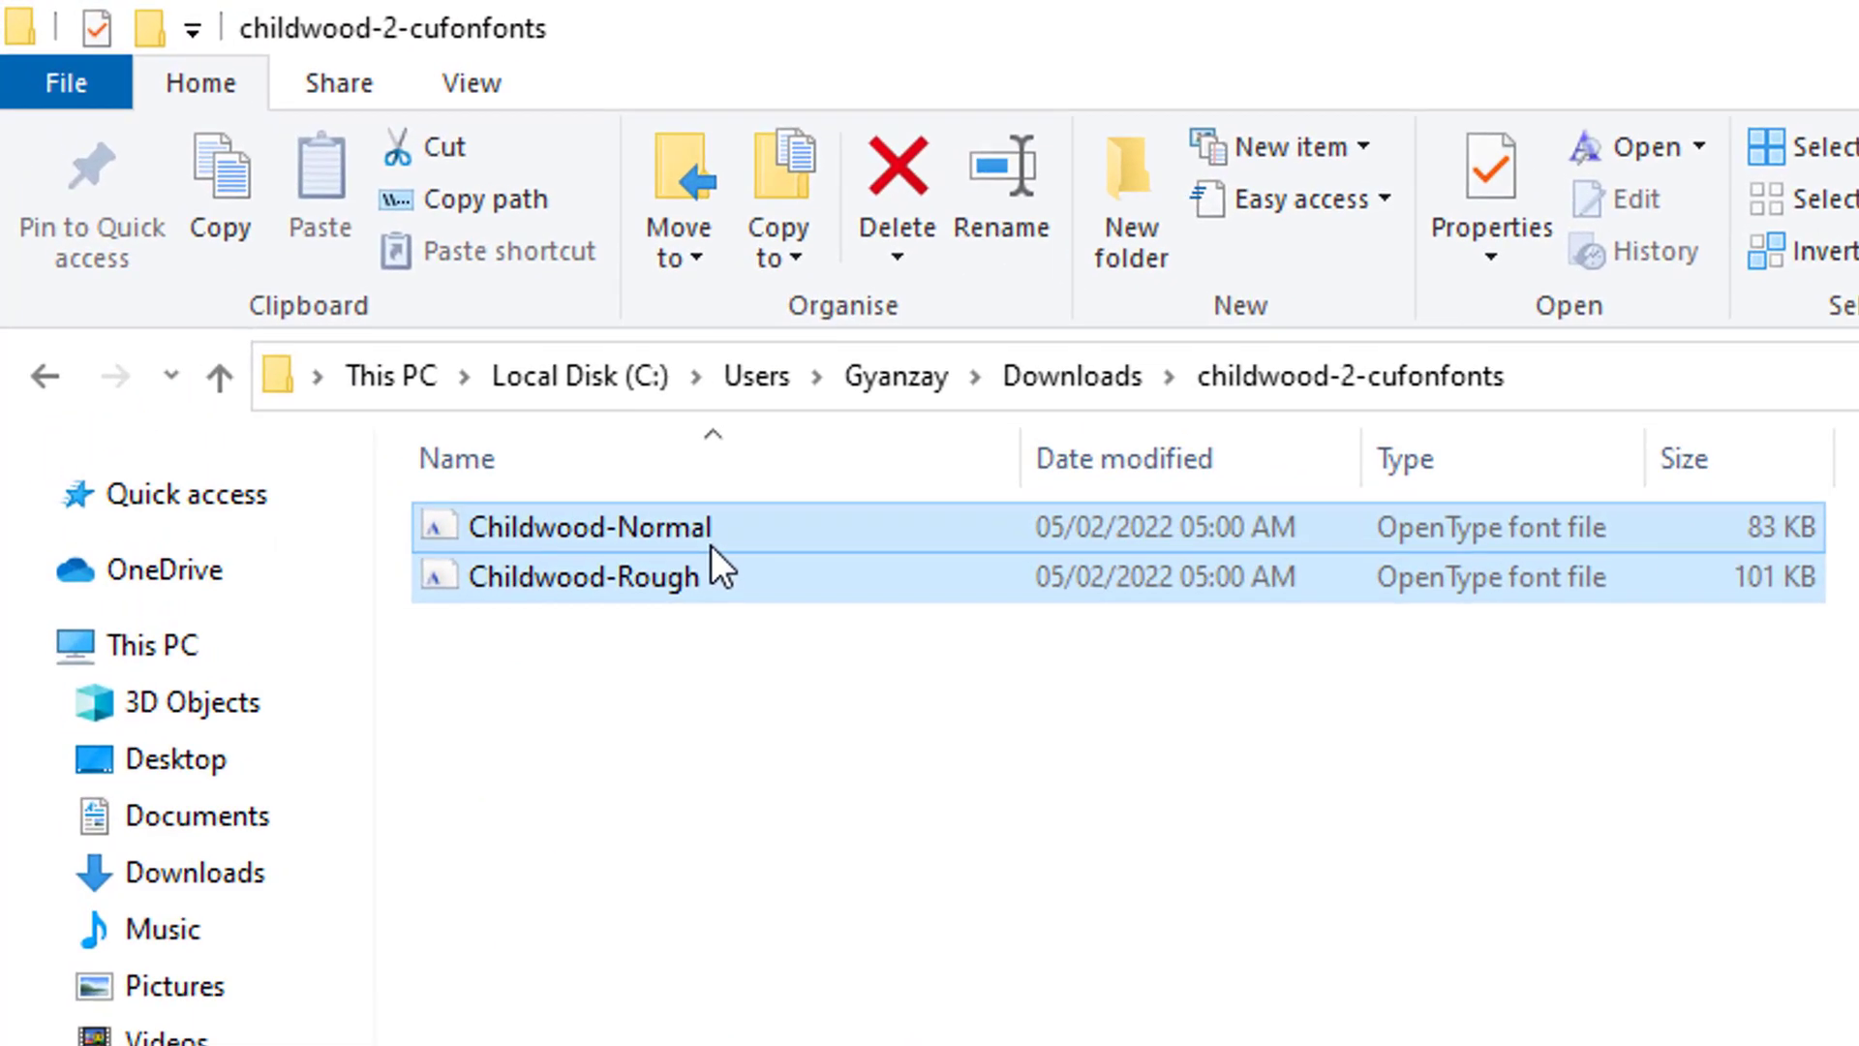
{"action": "right_click", "coordinate": [710, 544]}
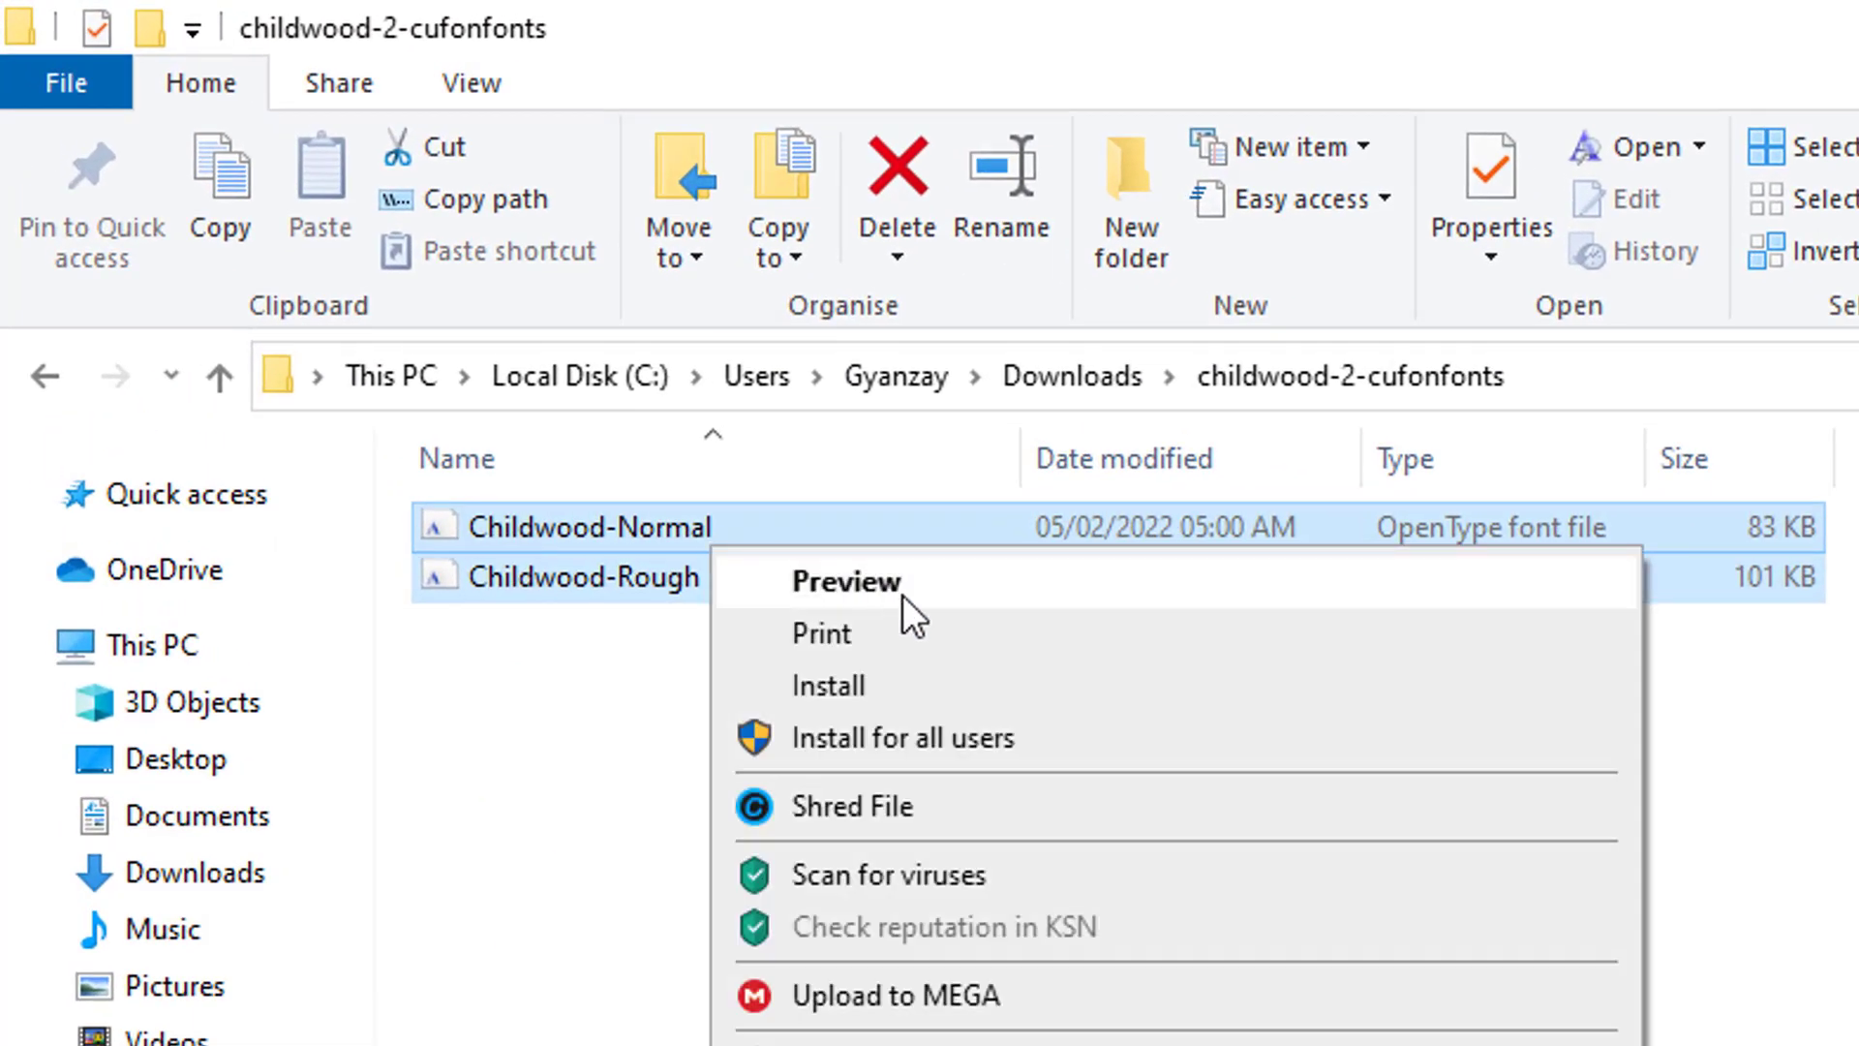
{"action": "left_click", "coordinate": [862, 684]}
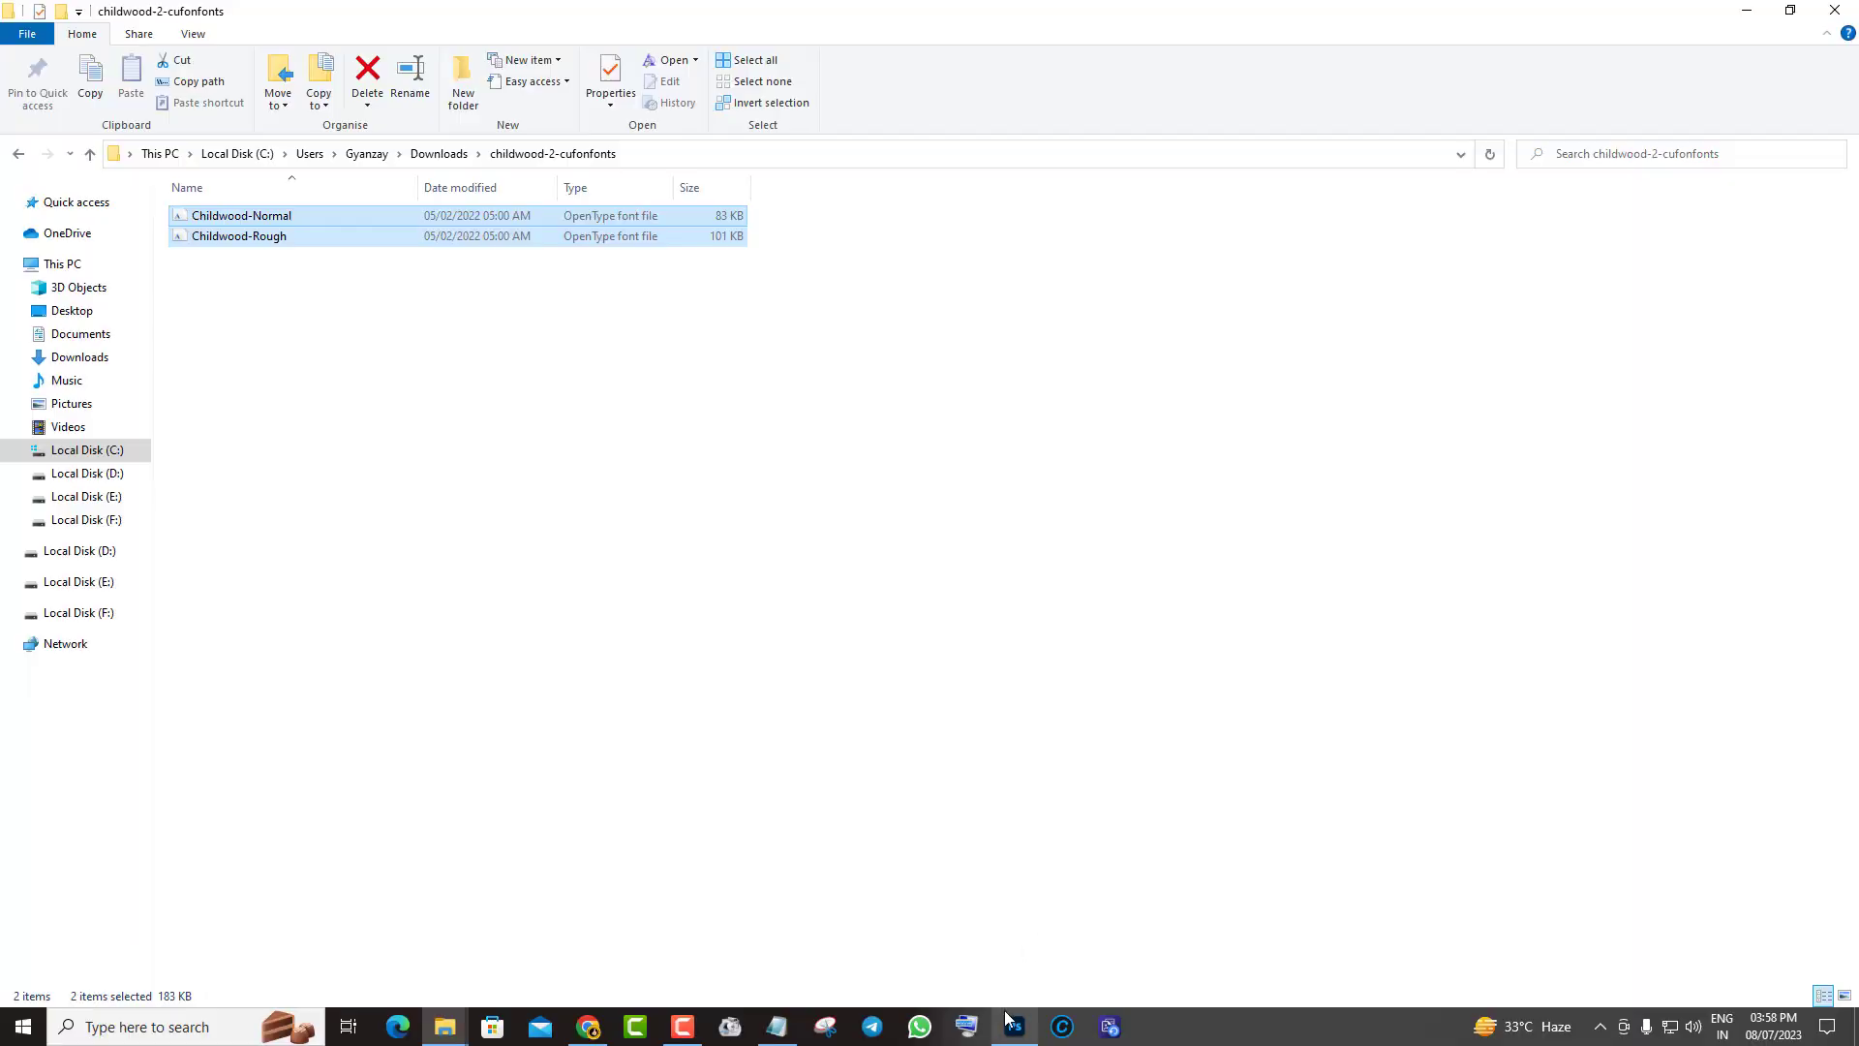
{"action": "left_click", "coordinate": [1013, 1027]}
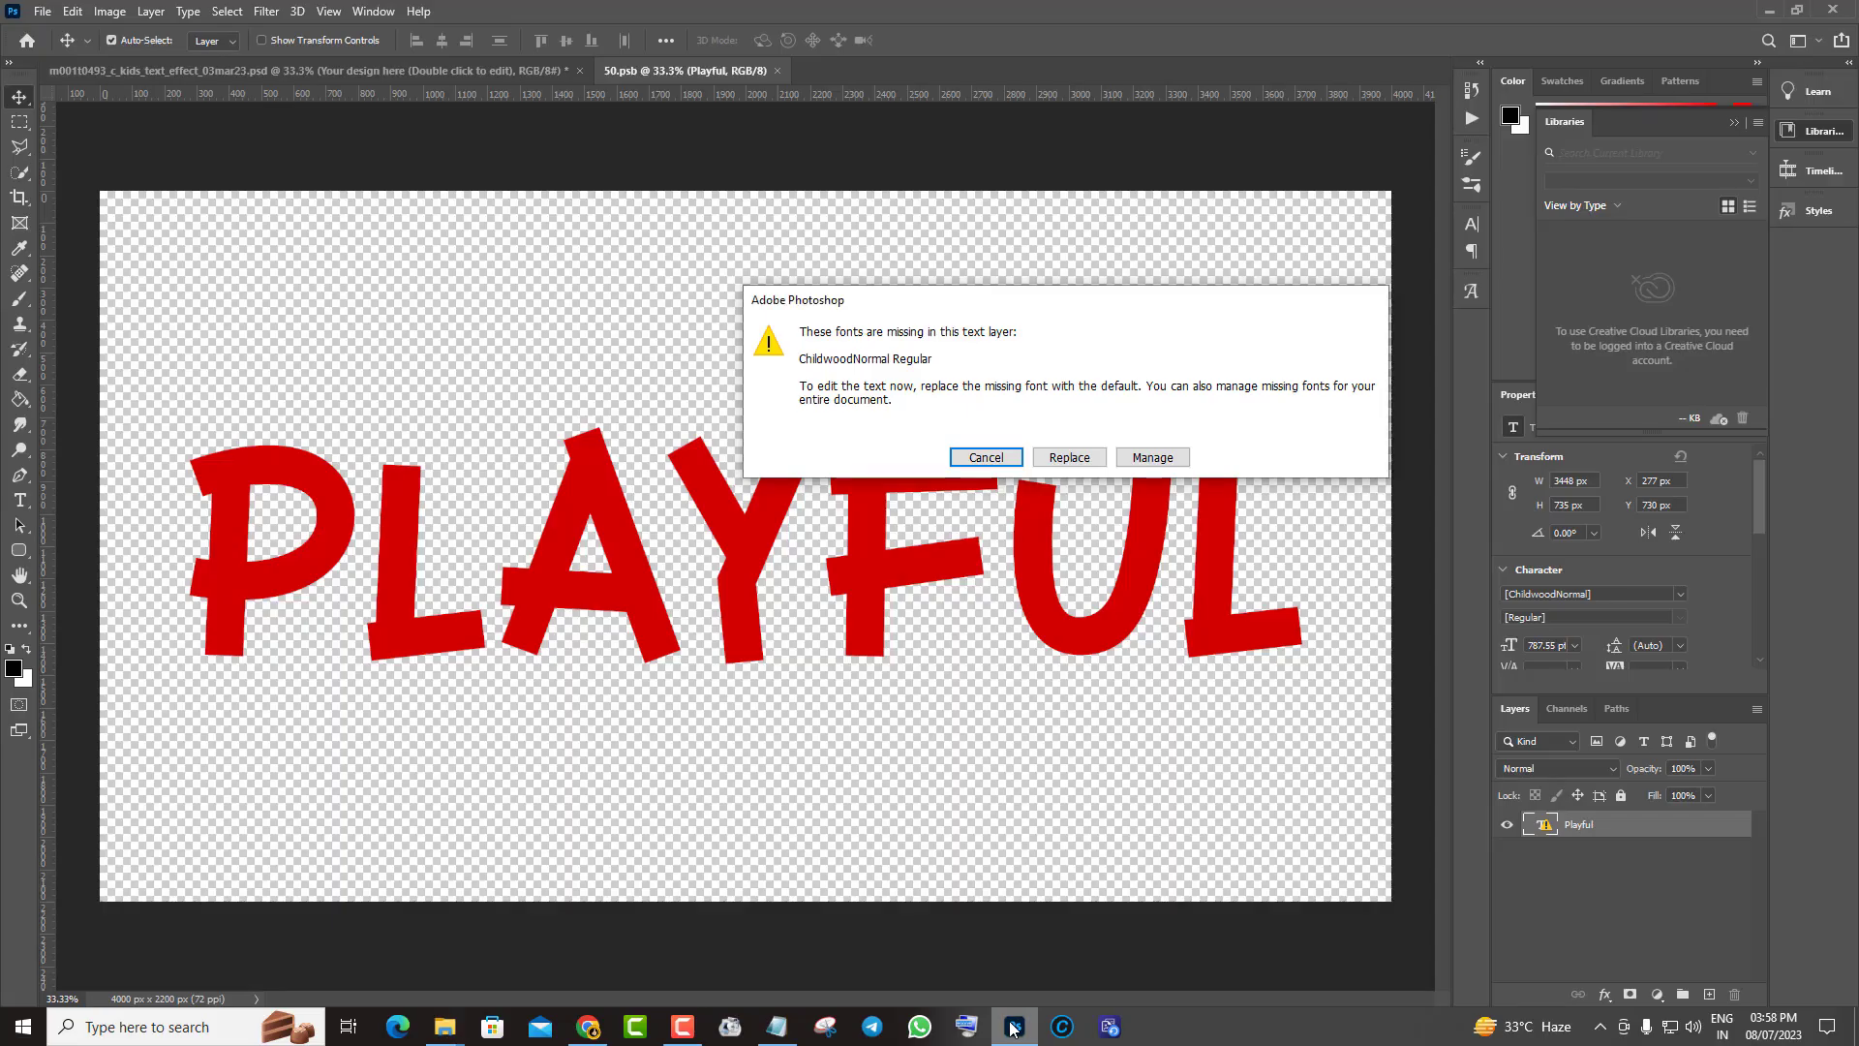
Step: Dismiss the font warning, commit the text as CHILD PLAY, and close the .psb to save it
{"action": "left_click", "coordinate": [985, 459]}
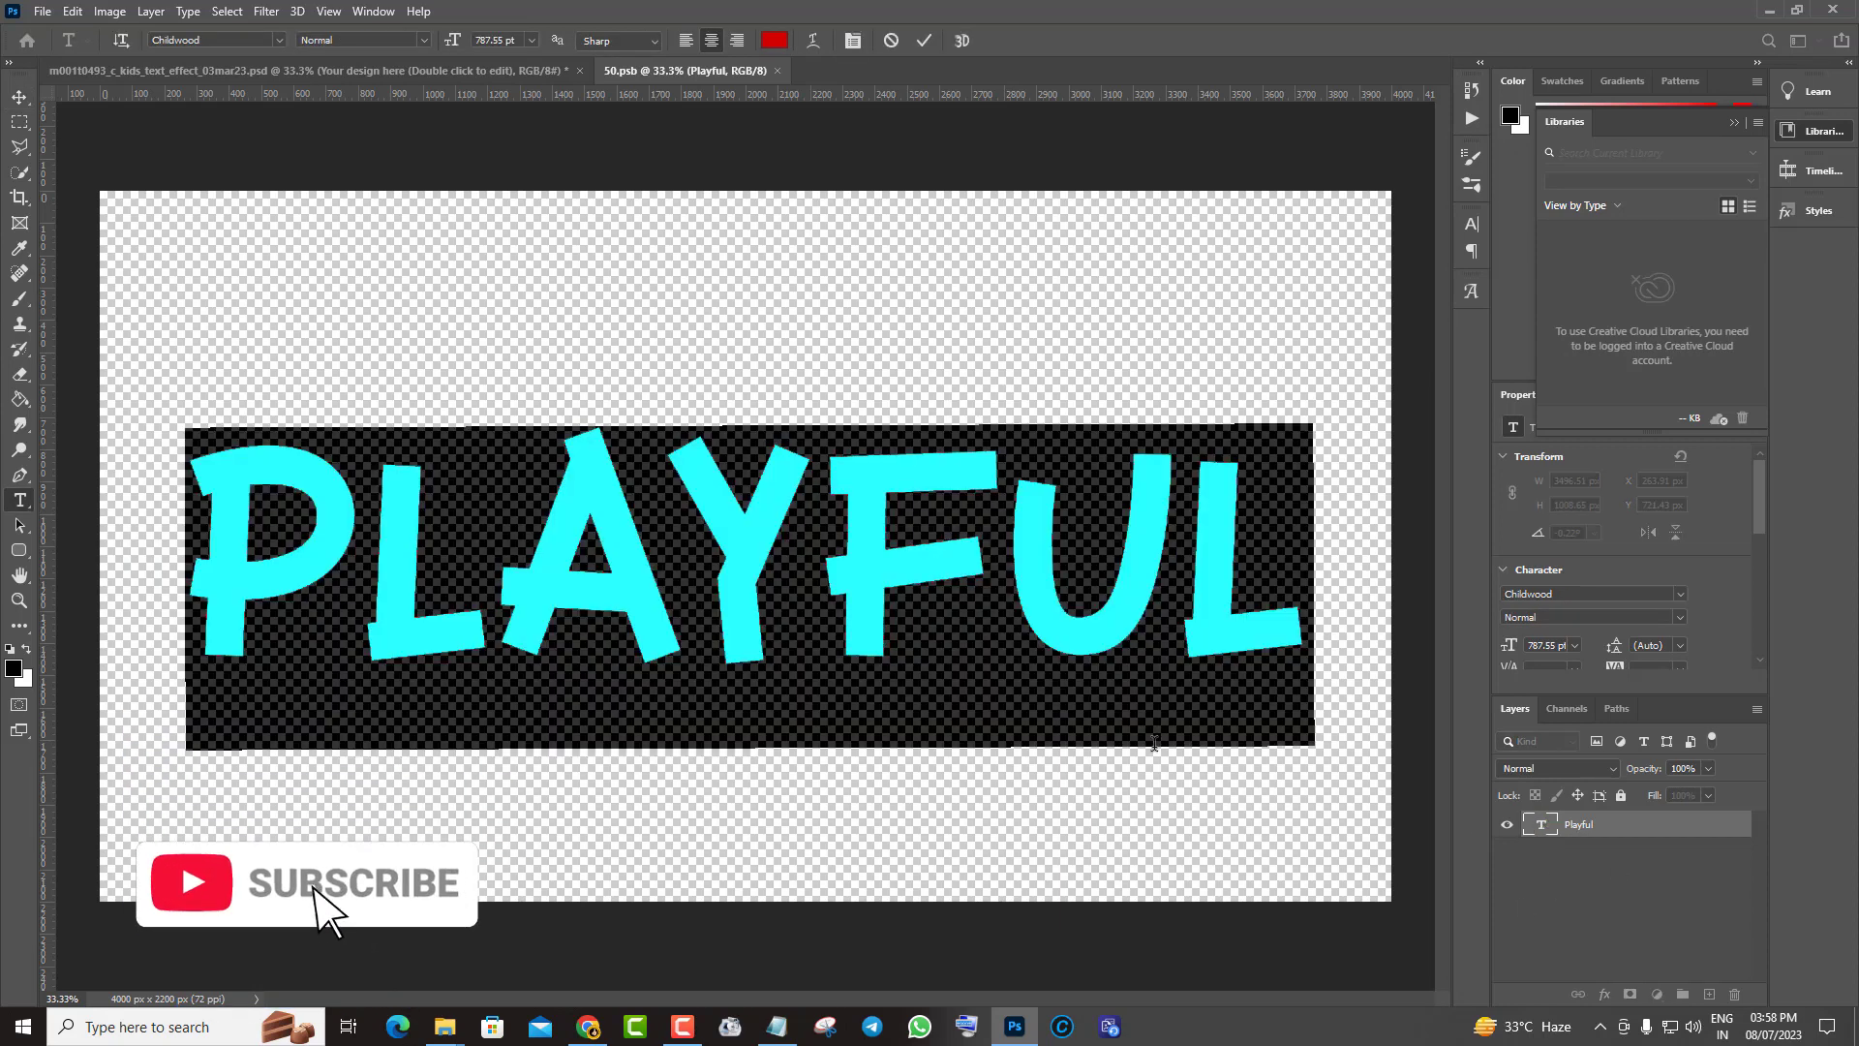
{"action": "key", "text": "Return"}
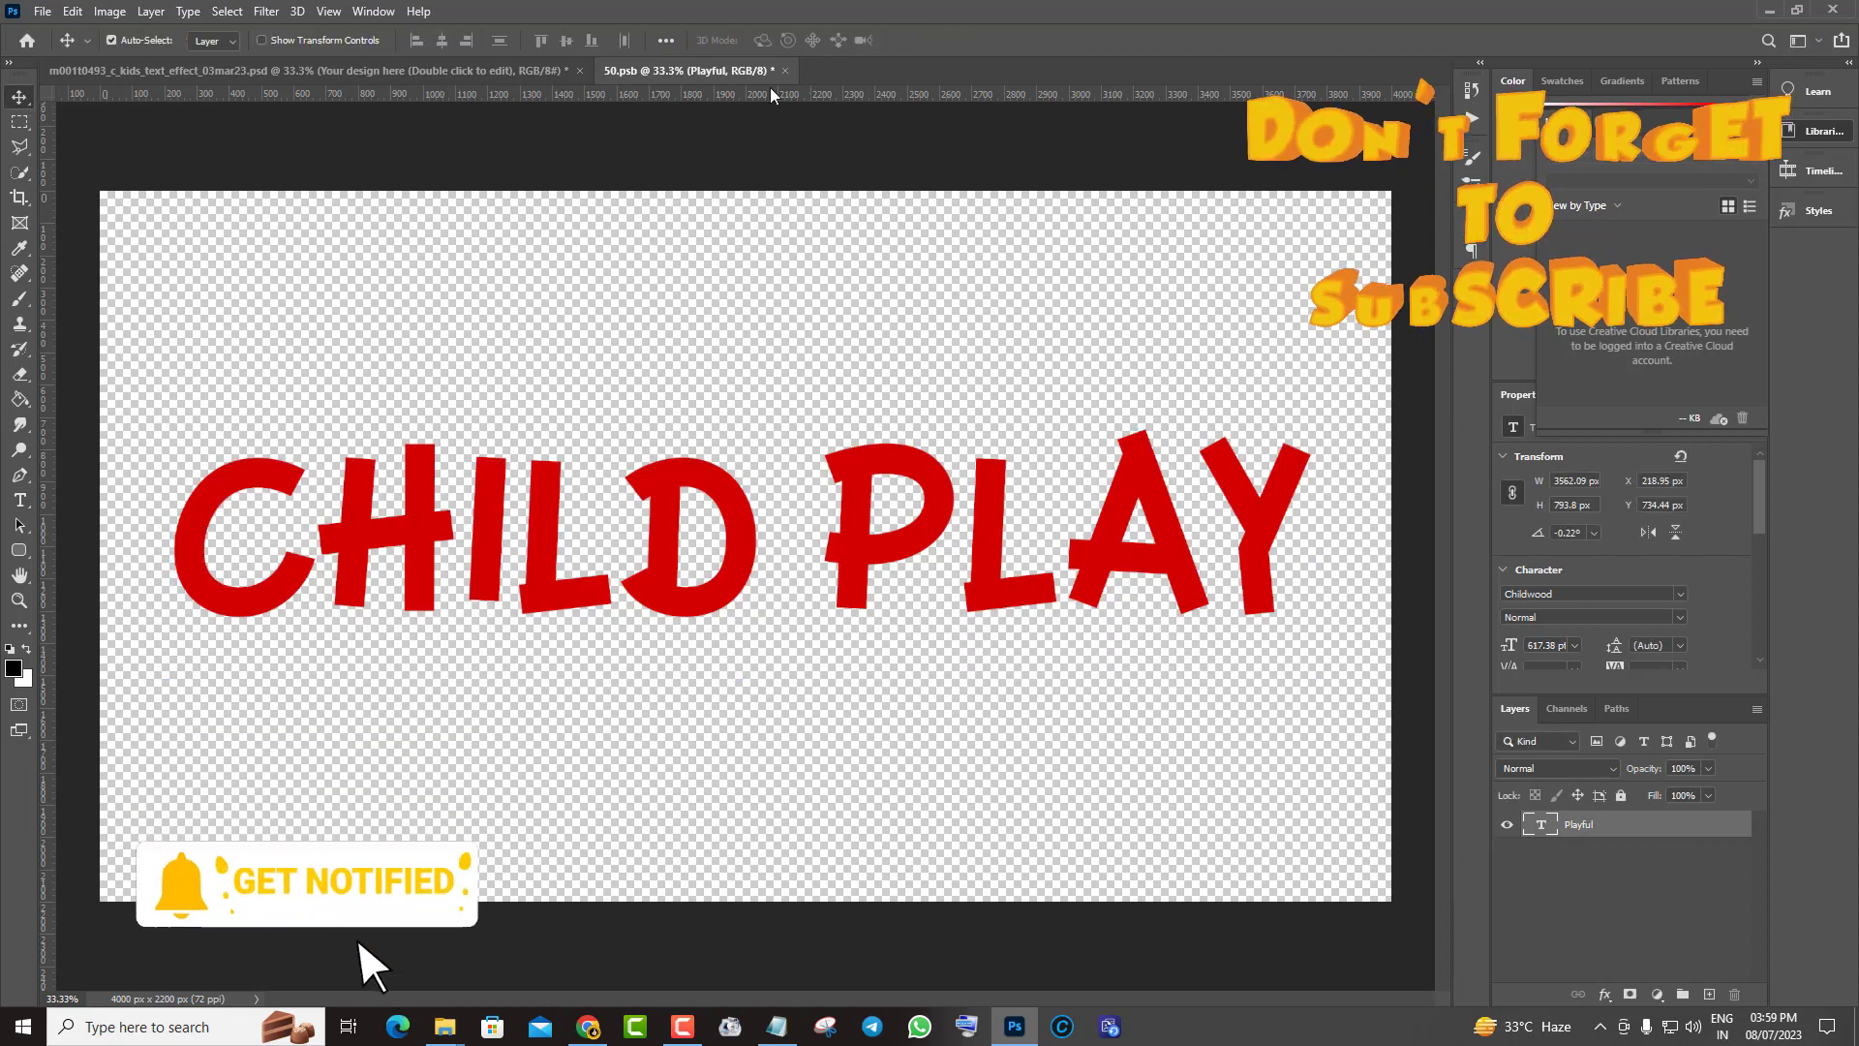
{"action": "left_click", "coordinate": [785, 71]}
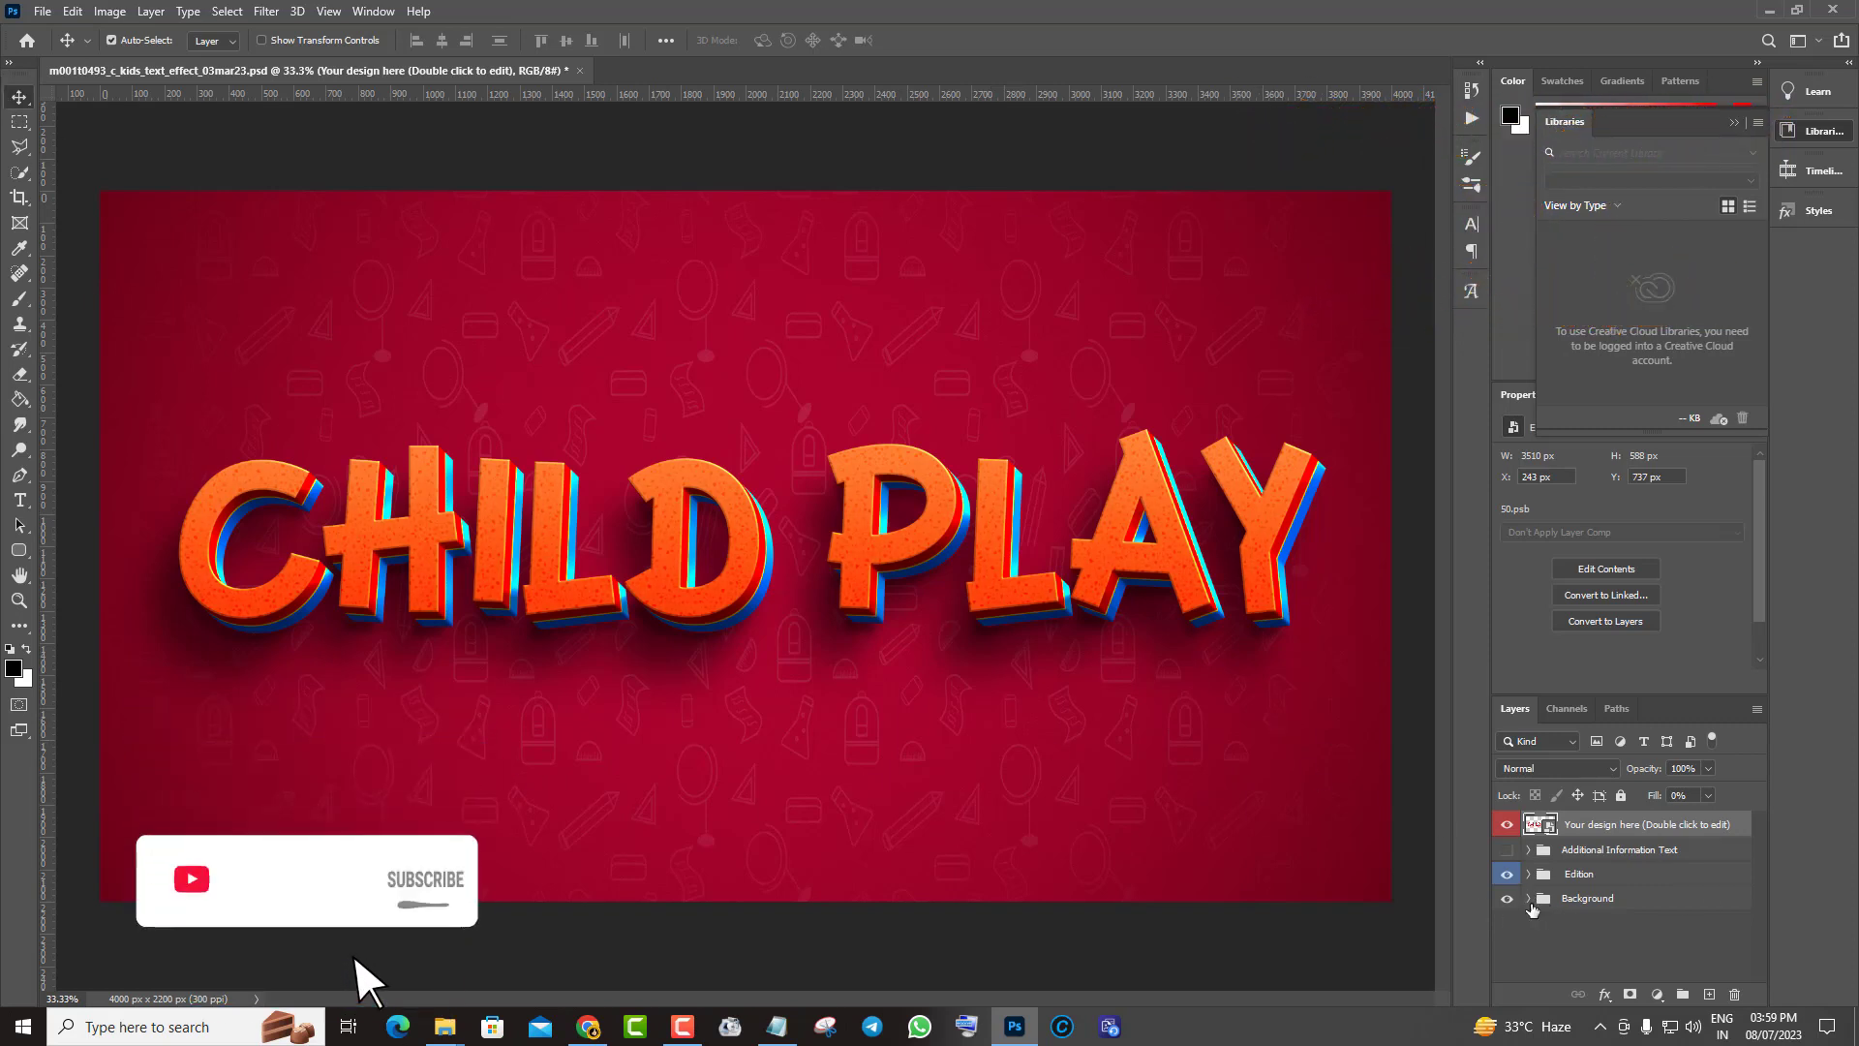
Step: Recolour the CHILD PLAY Color fill background through green and orange, ending on blue
{"action": "left_click", "coordinate": [1528, 898]}
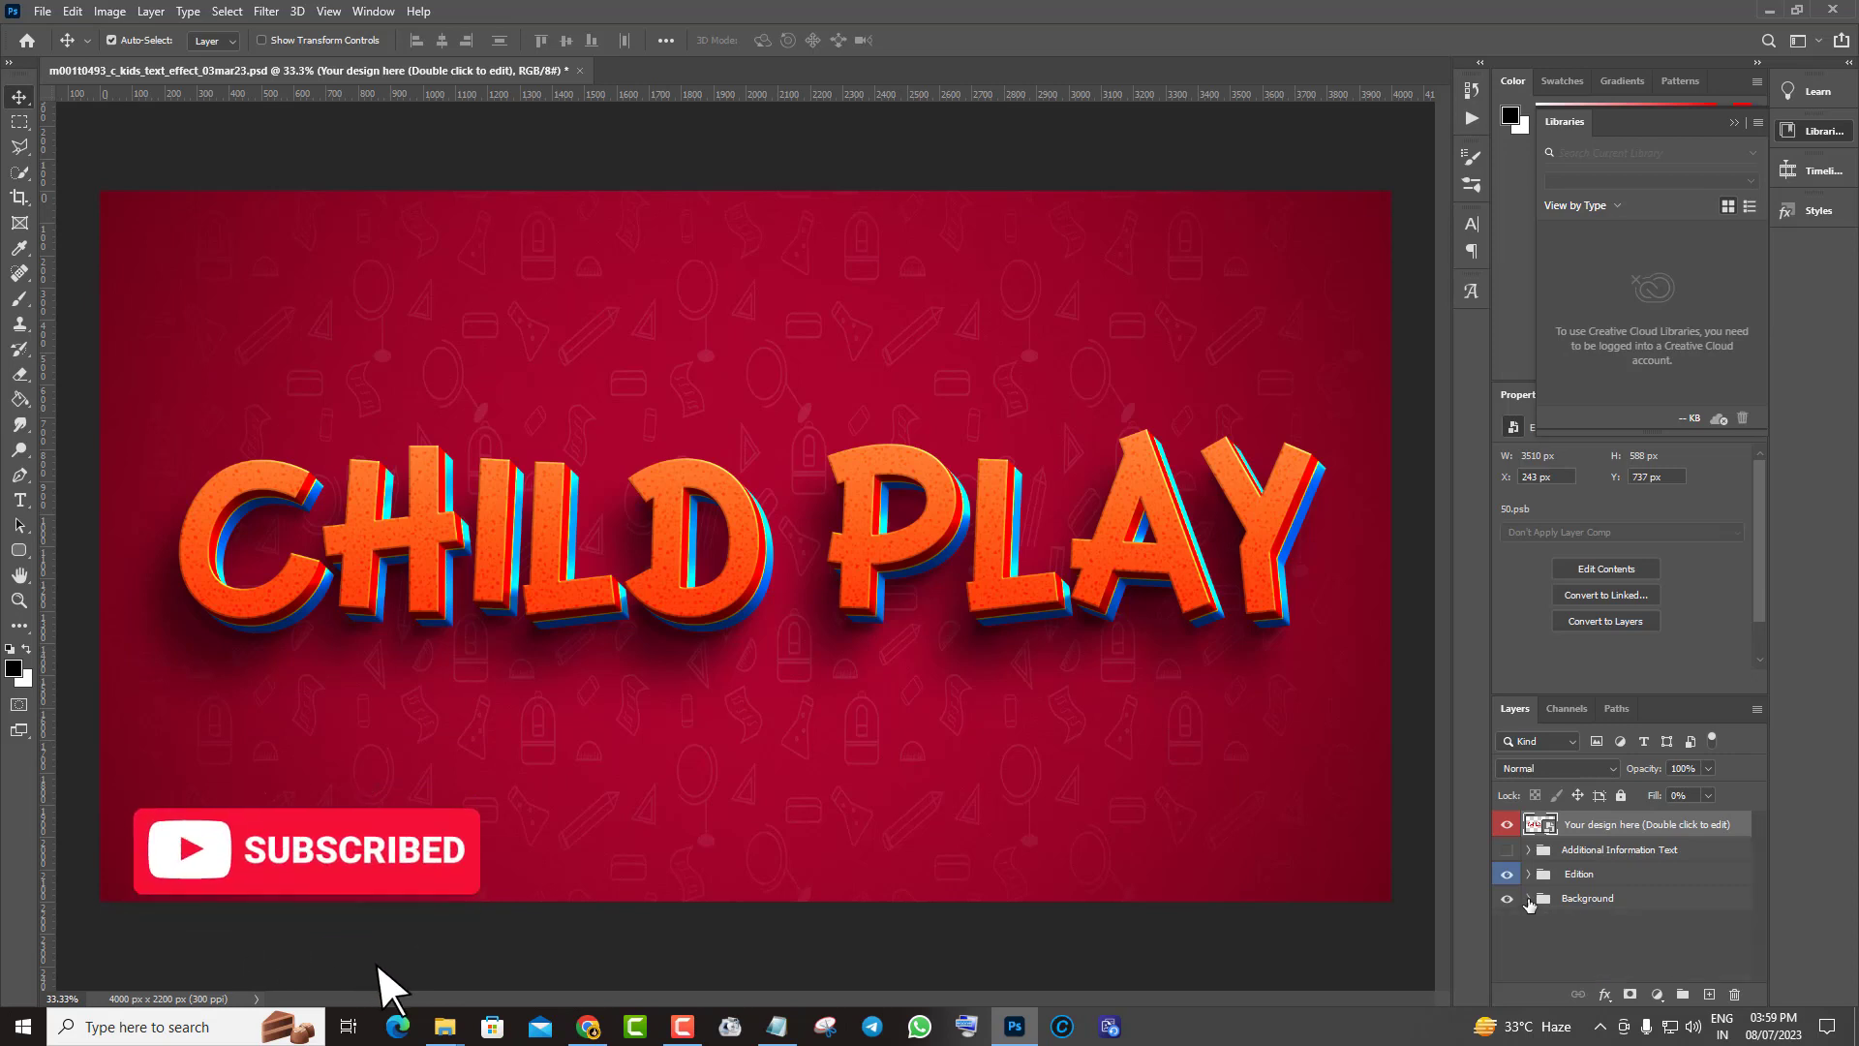
{"action": "left_click", "coordinate": [1529, 898]}
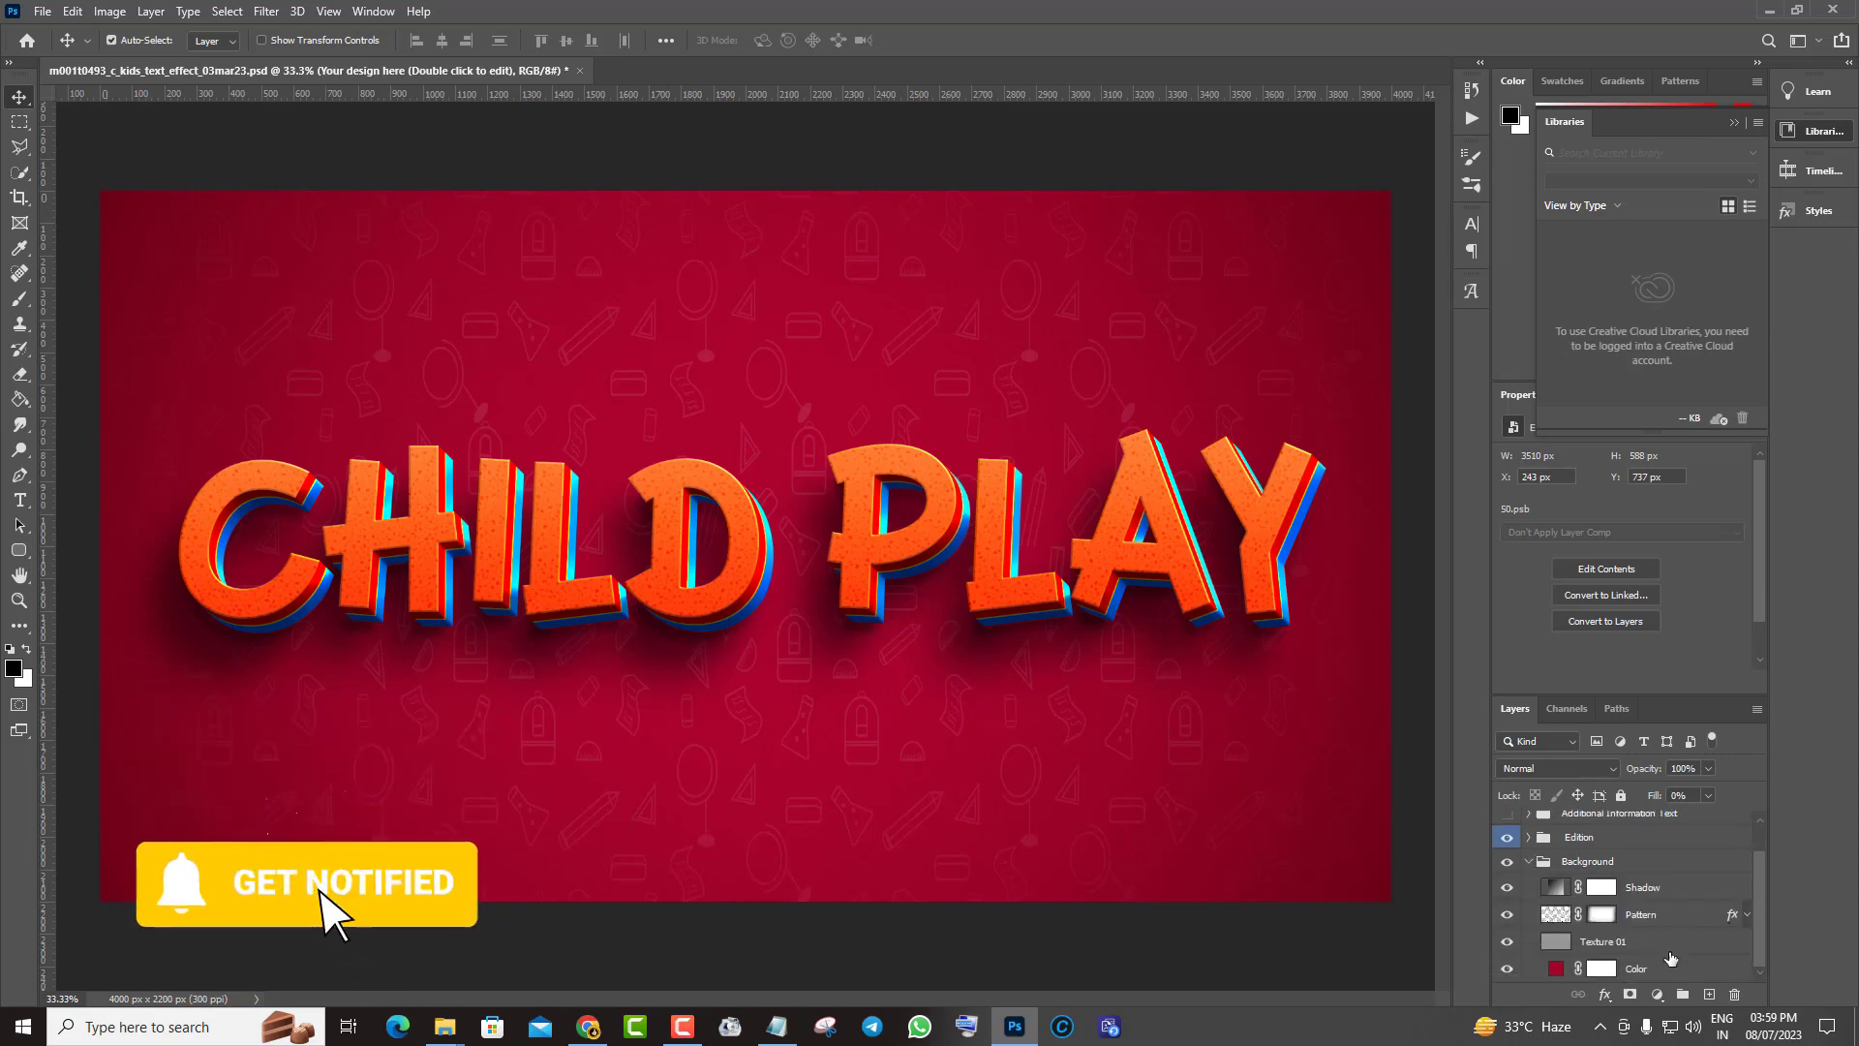
{"action": "double_click", "coordinate": [1556, 970]}
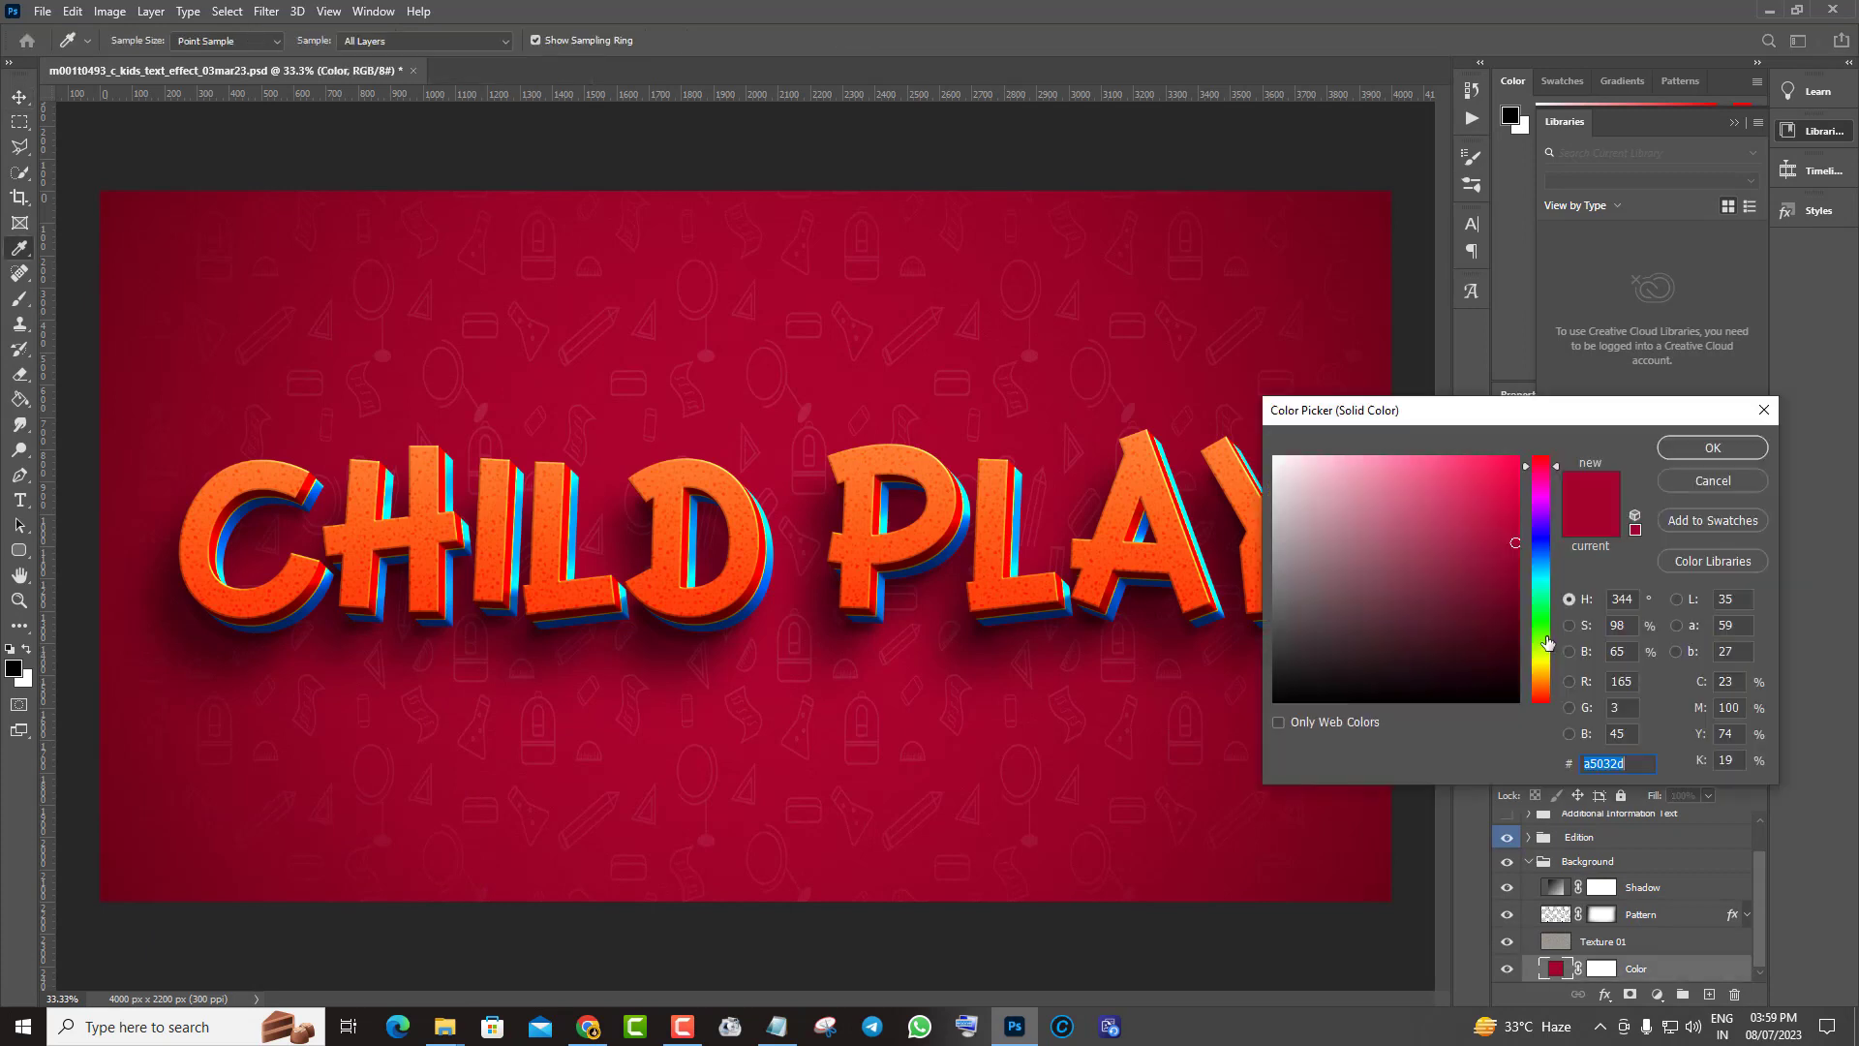
{"action": "left_click", "coordinate": [1546, 638]}
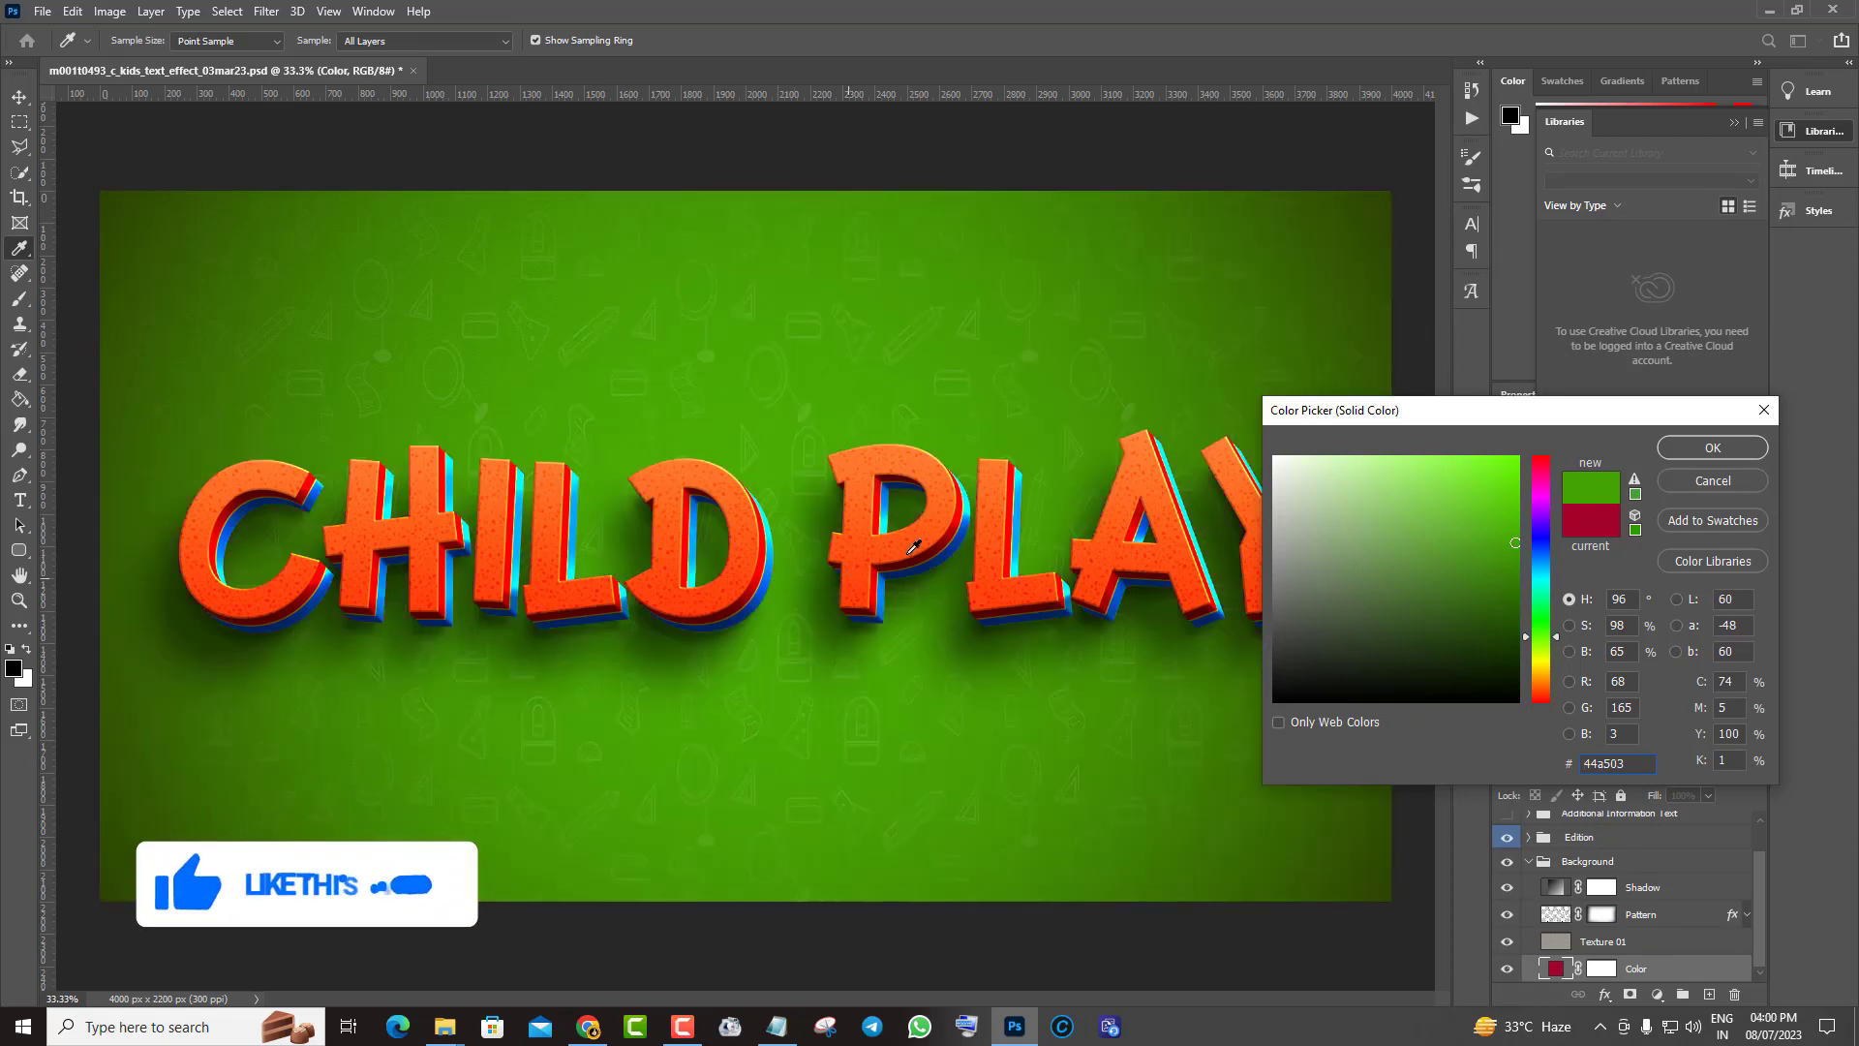
{"action": "left_click", "coordinate": [370, 491]}
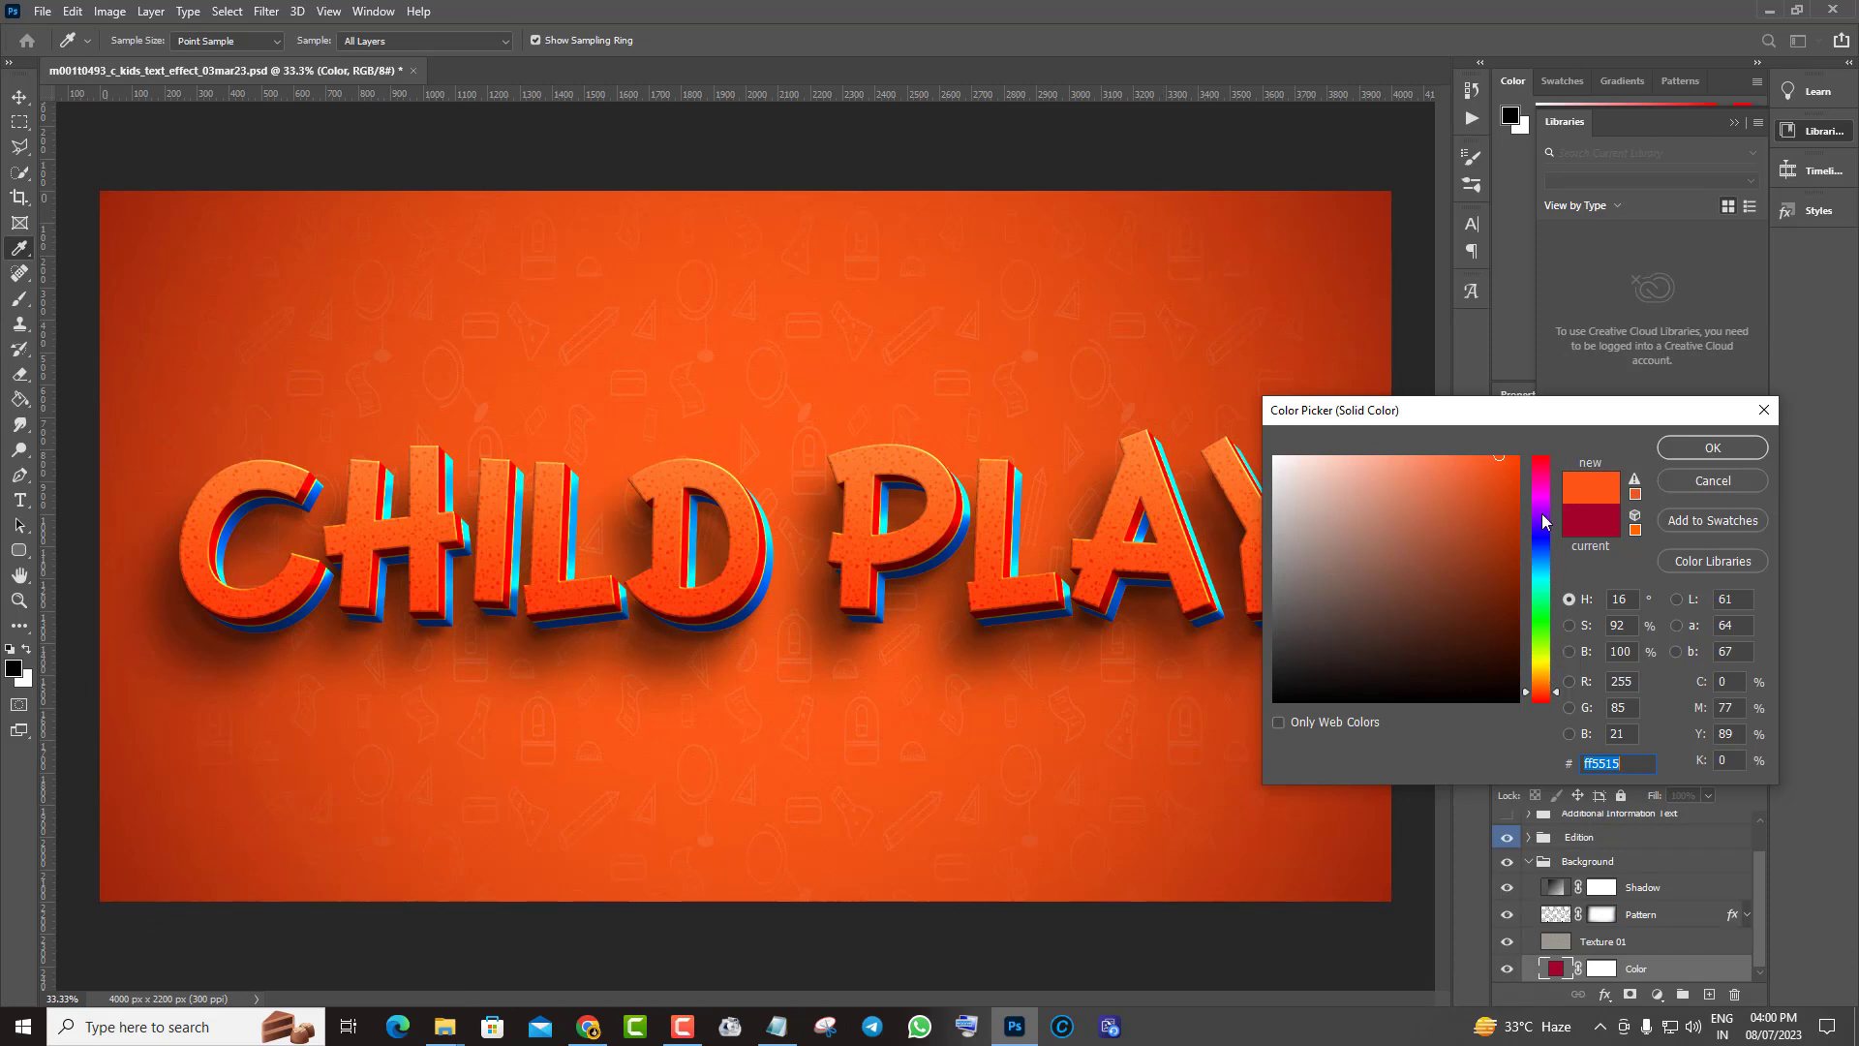
{"action": "left_click", "coordinate": [1542, 538]}
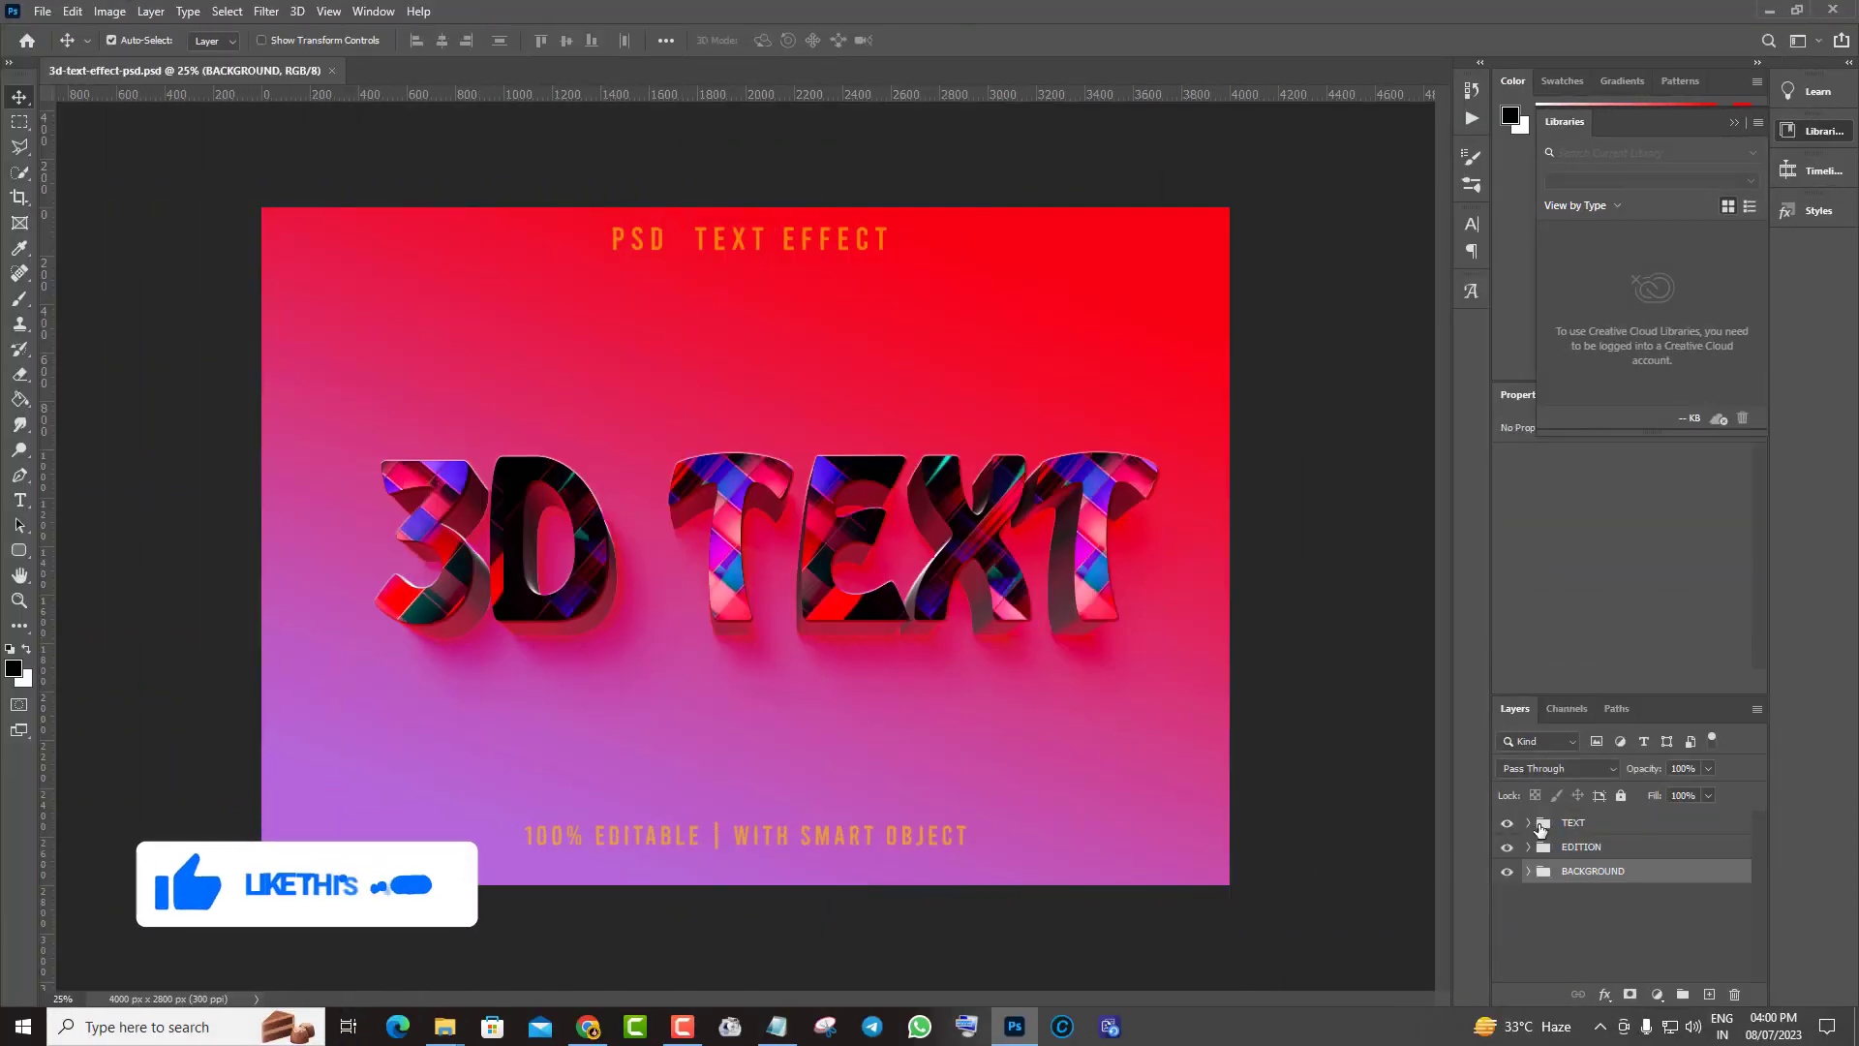
Step: Hide the template's TEXT caption group
{"action": "left_click", "coordinate": [1527, 822]}
{"action": "left_click", "coordinate": [1528, 822]}
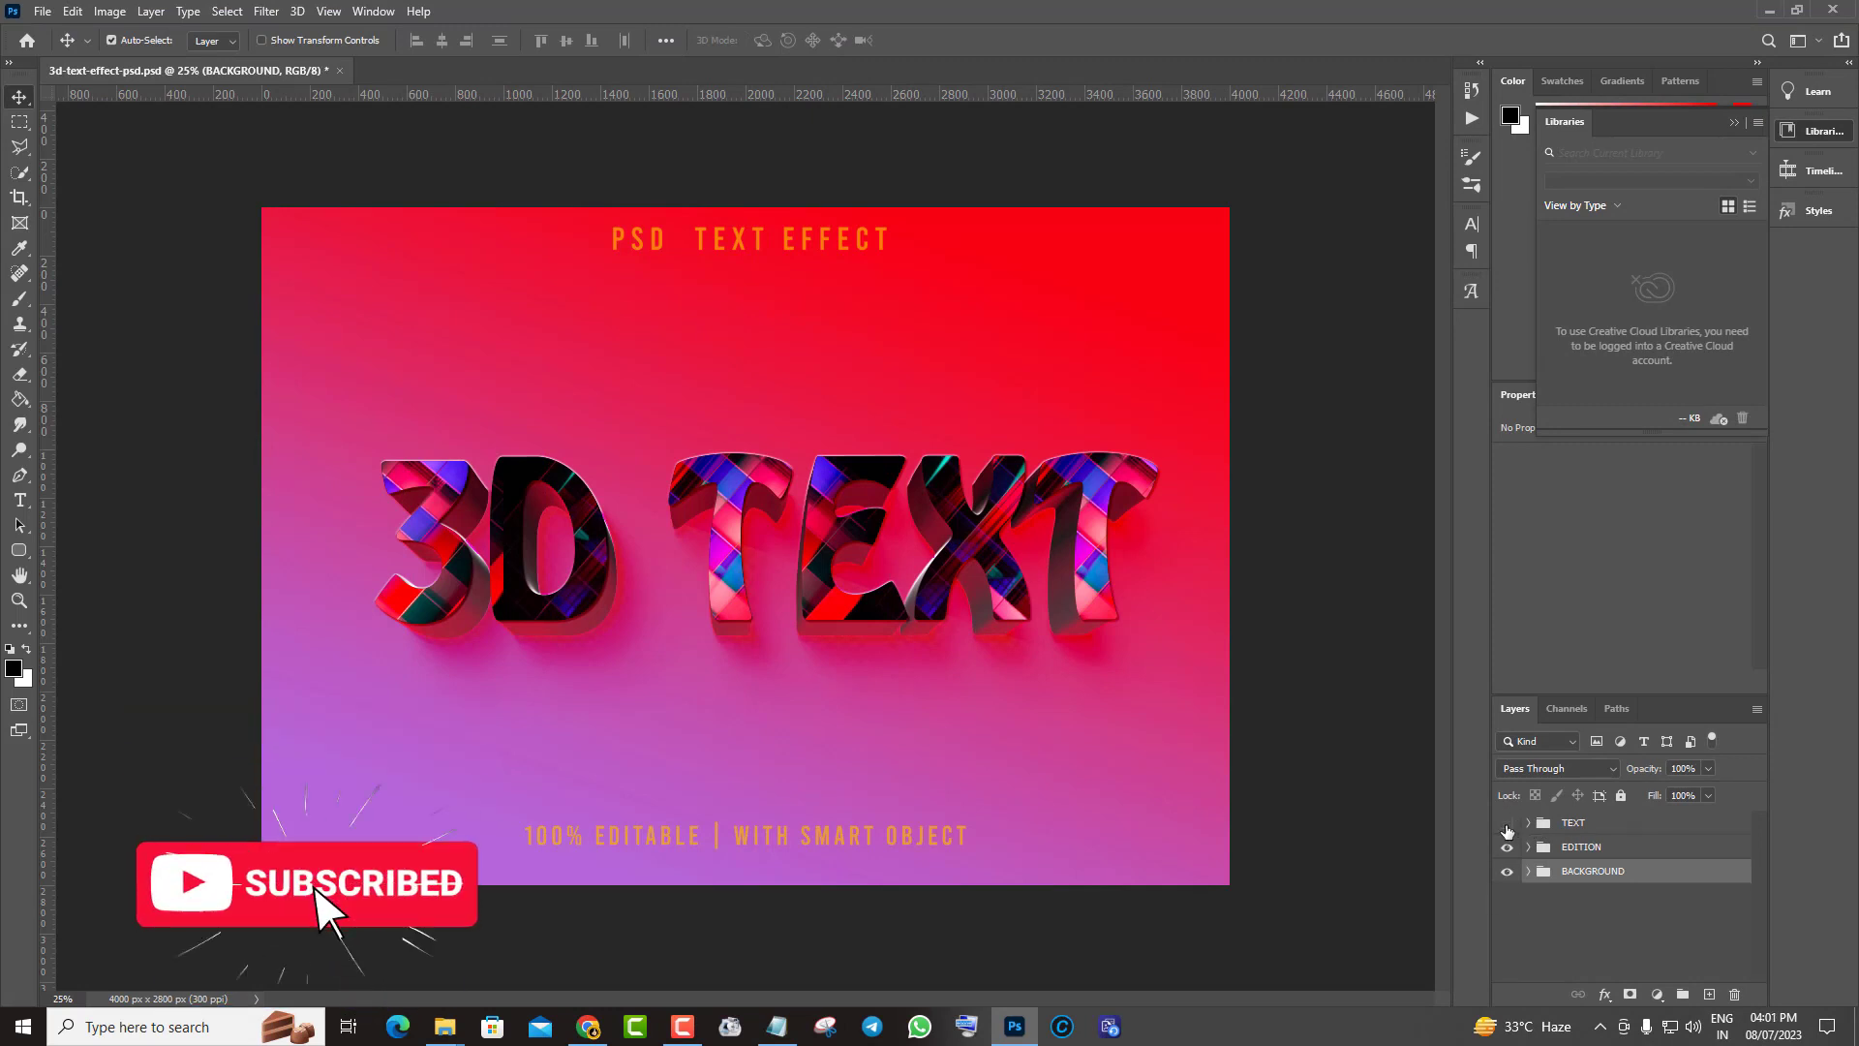
{"action": "left_click", "coordinate": [1507, 823]}
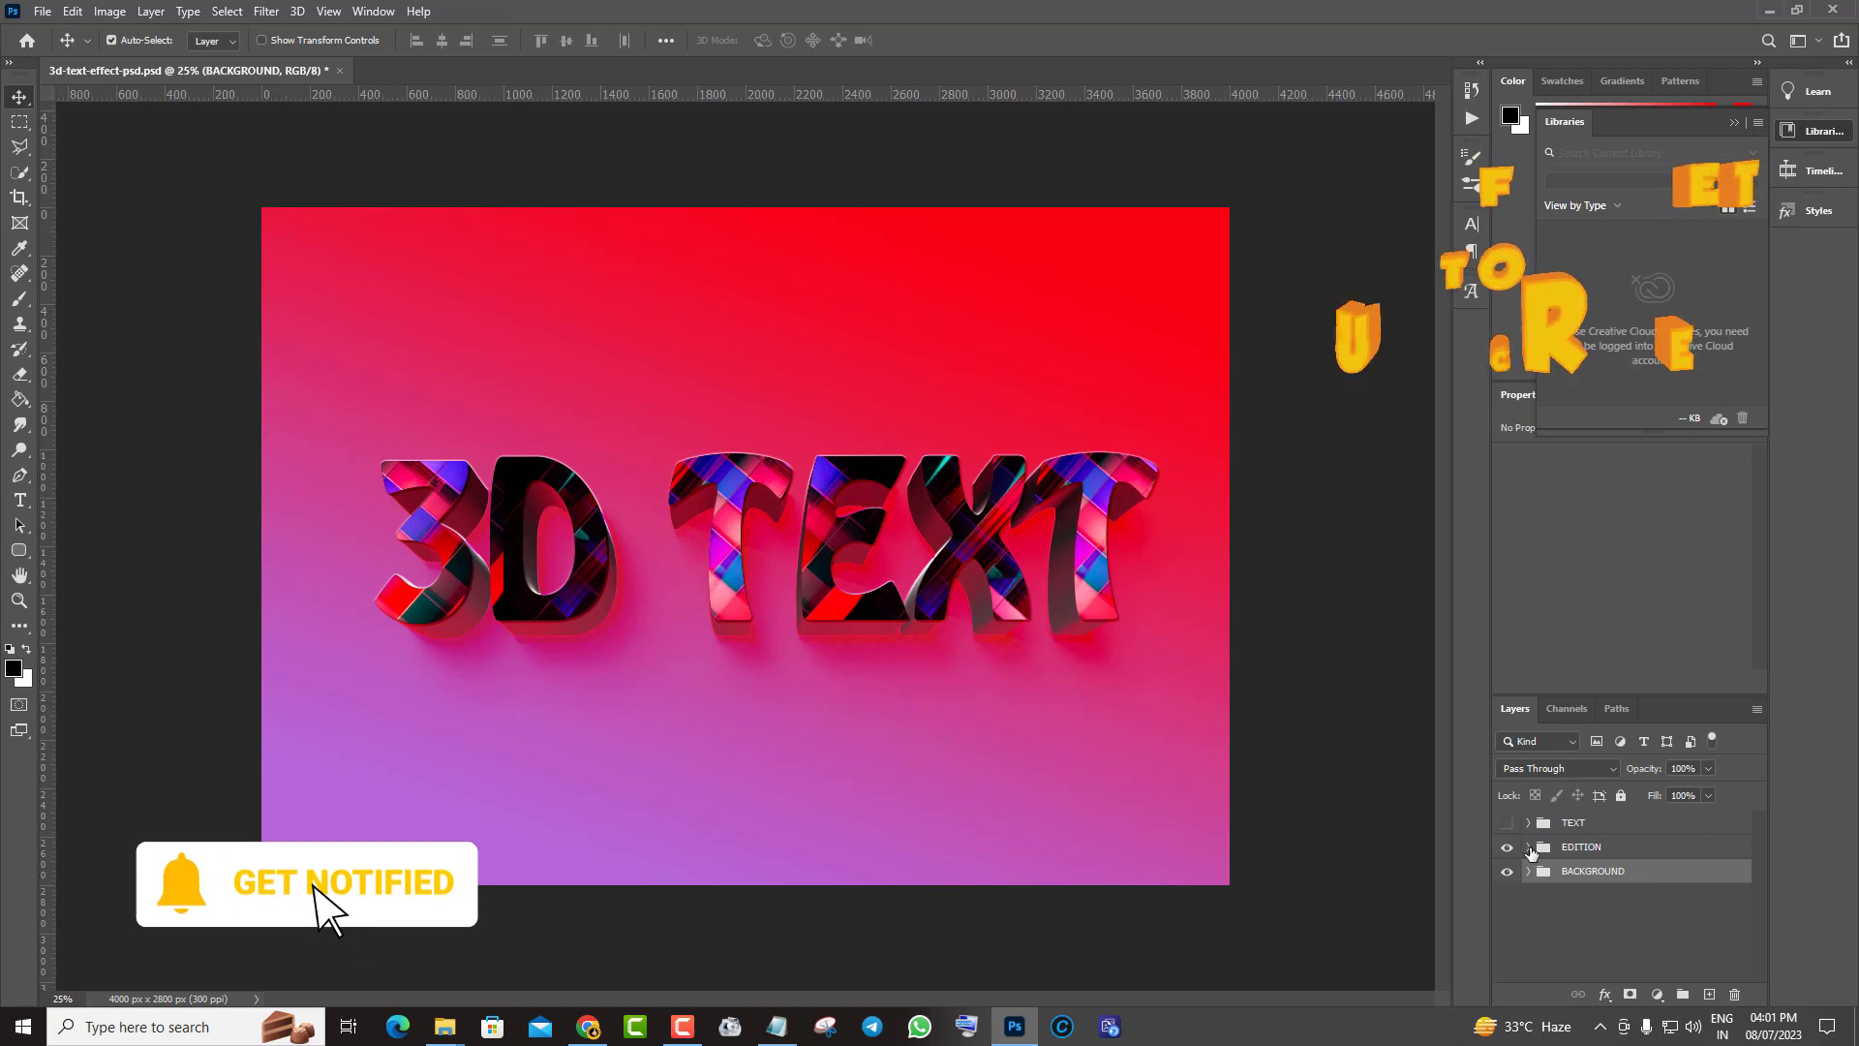
Step: Retype the EDITION smart object's 3D text as NIGHT CLUB in Impact and save it
{"action": "left_click", "coordinate": [1529, 847]}
{"action": "left_click", "coordinate": [1569, 884]}
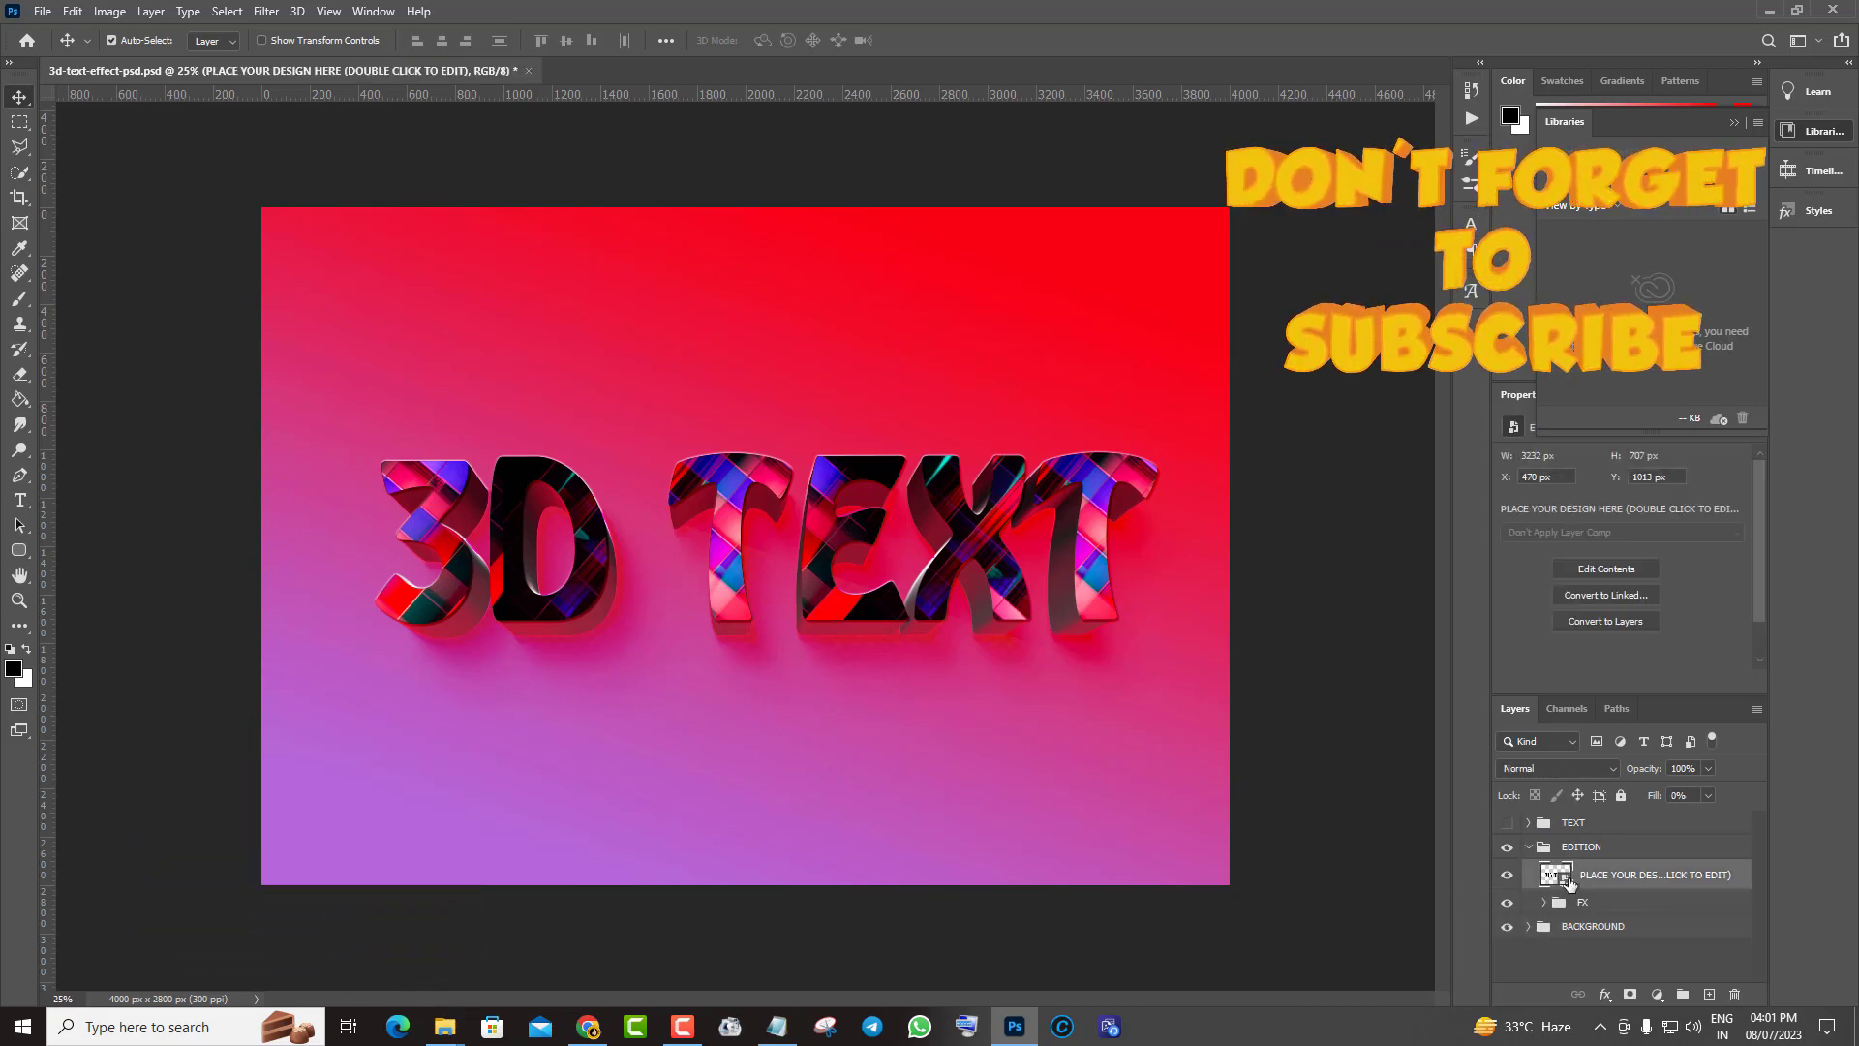
{"action": "double_click", "coordinate": [1570, 884]}
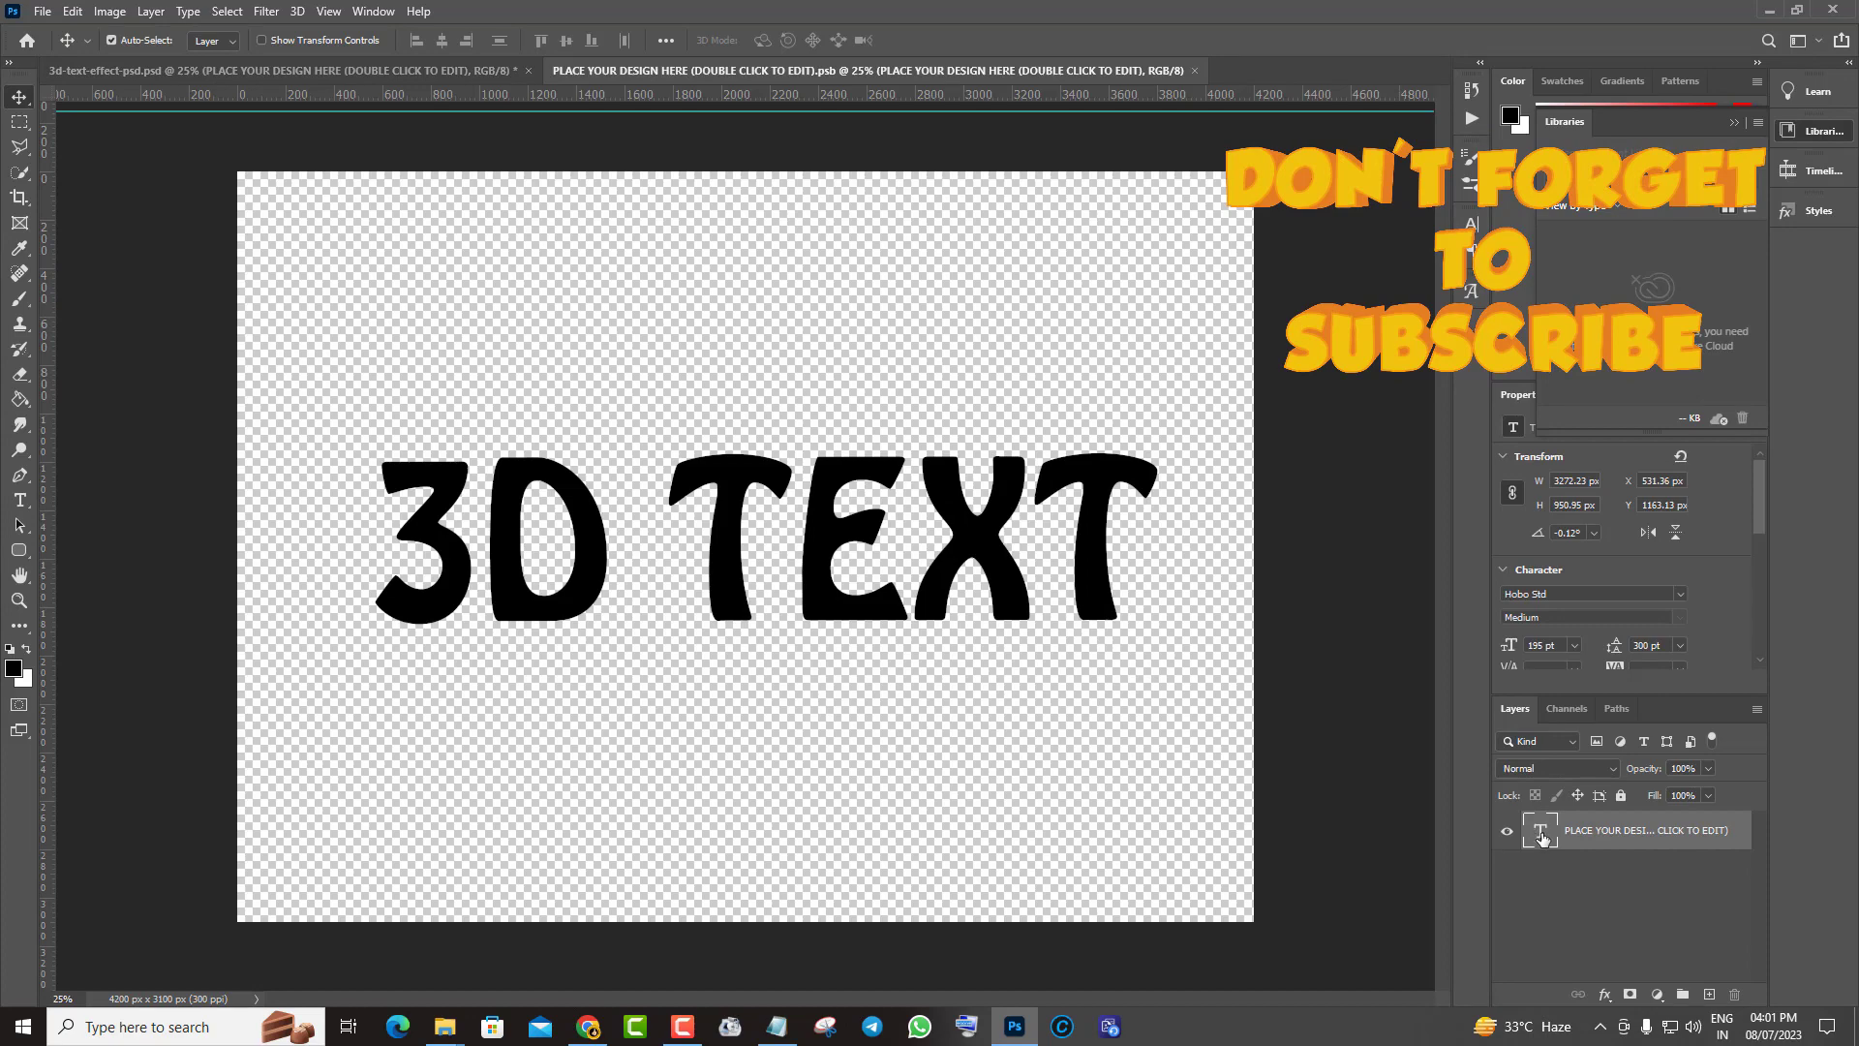
{"action": "double_click", "coordinate": [697, 544]}
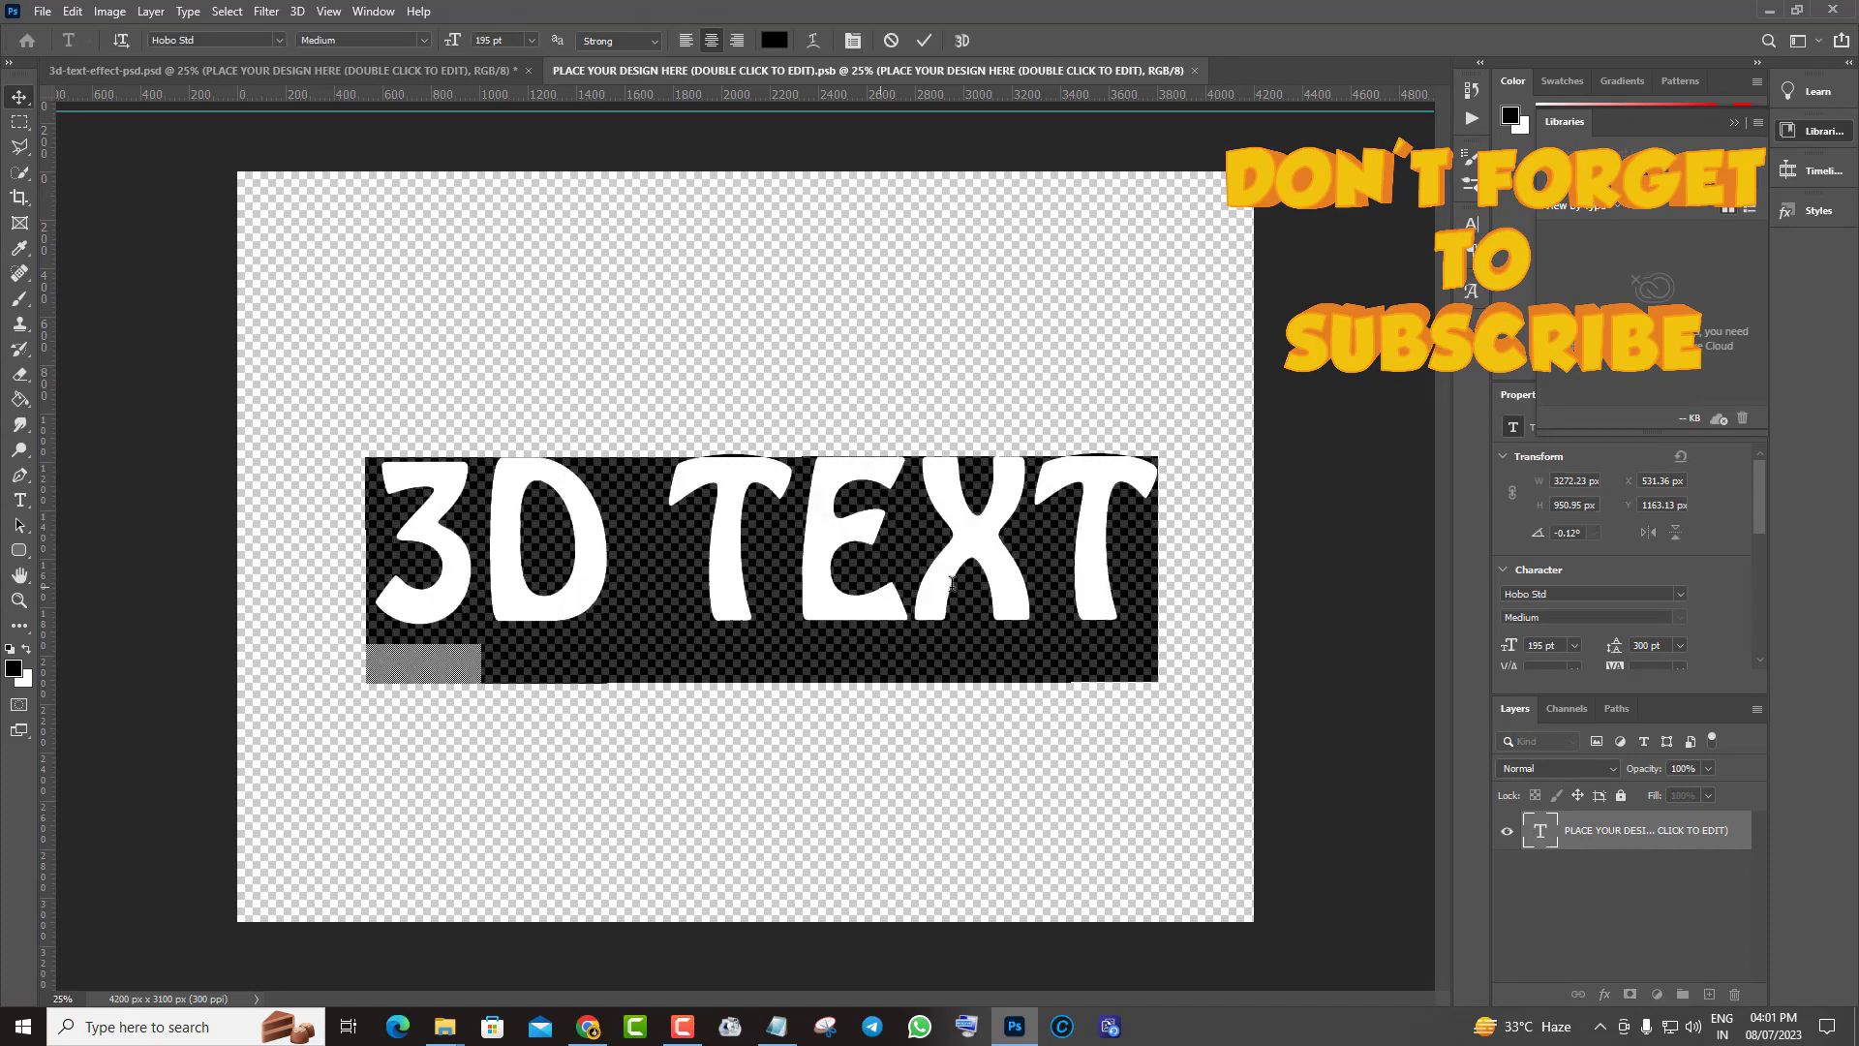
{"action": "left_click", "coordinate": [21, 98]}
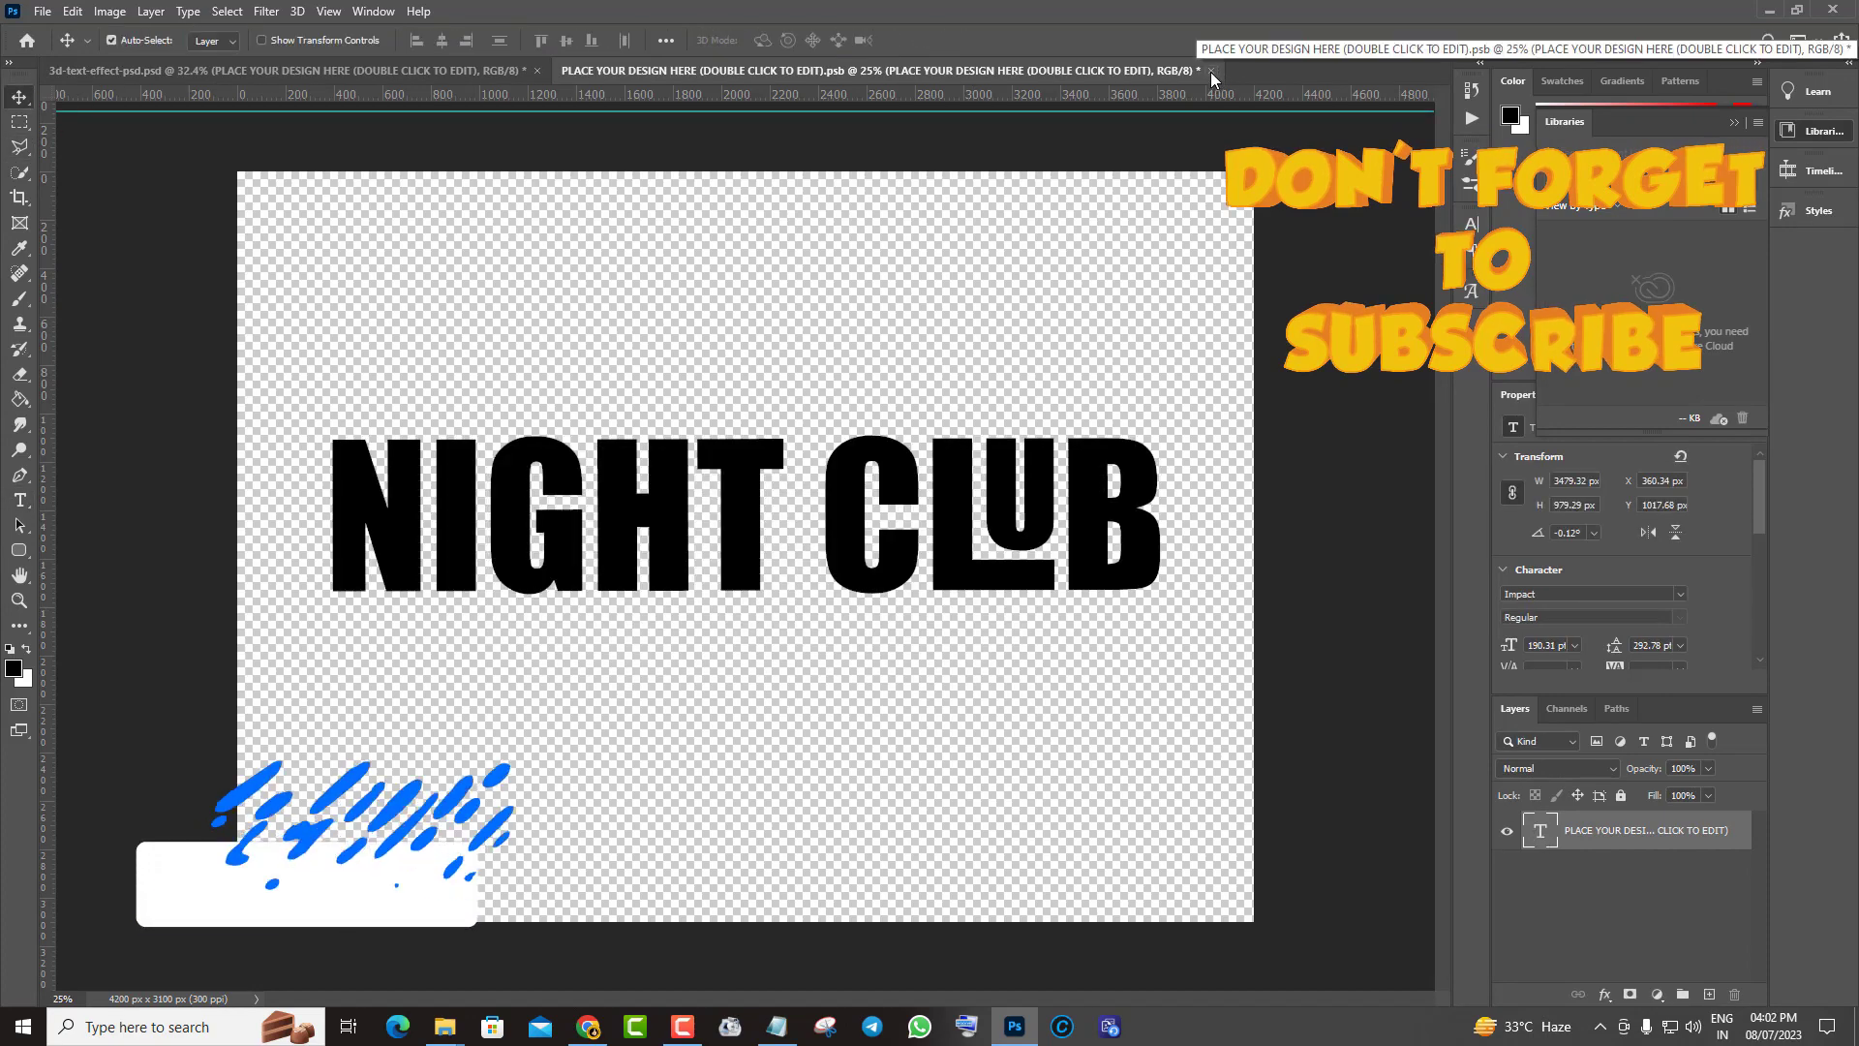
{"action": "left_click", "coordinate": [1213, 71]}
{"action": "key", "text": "Return"}
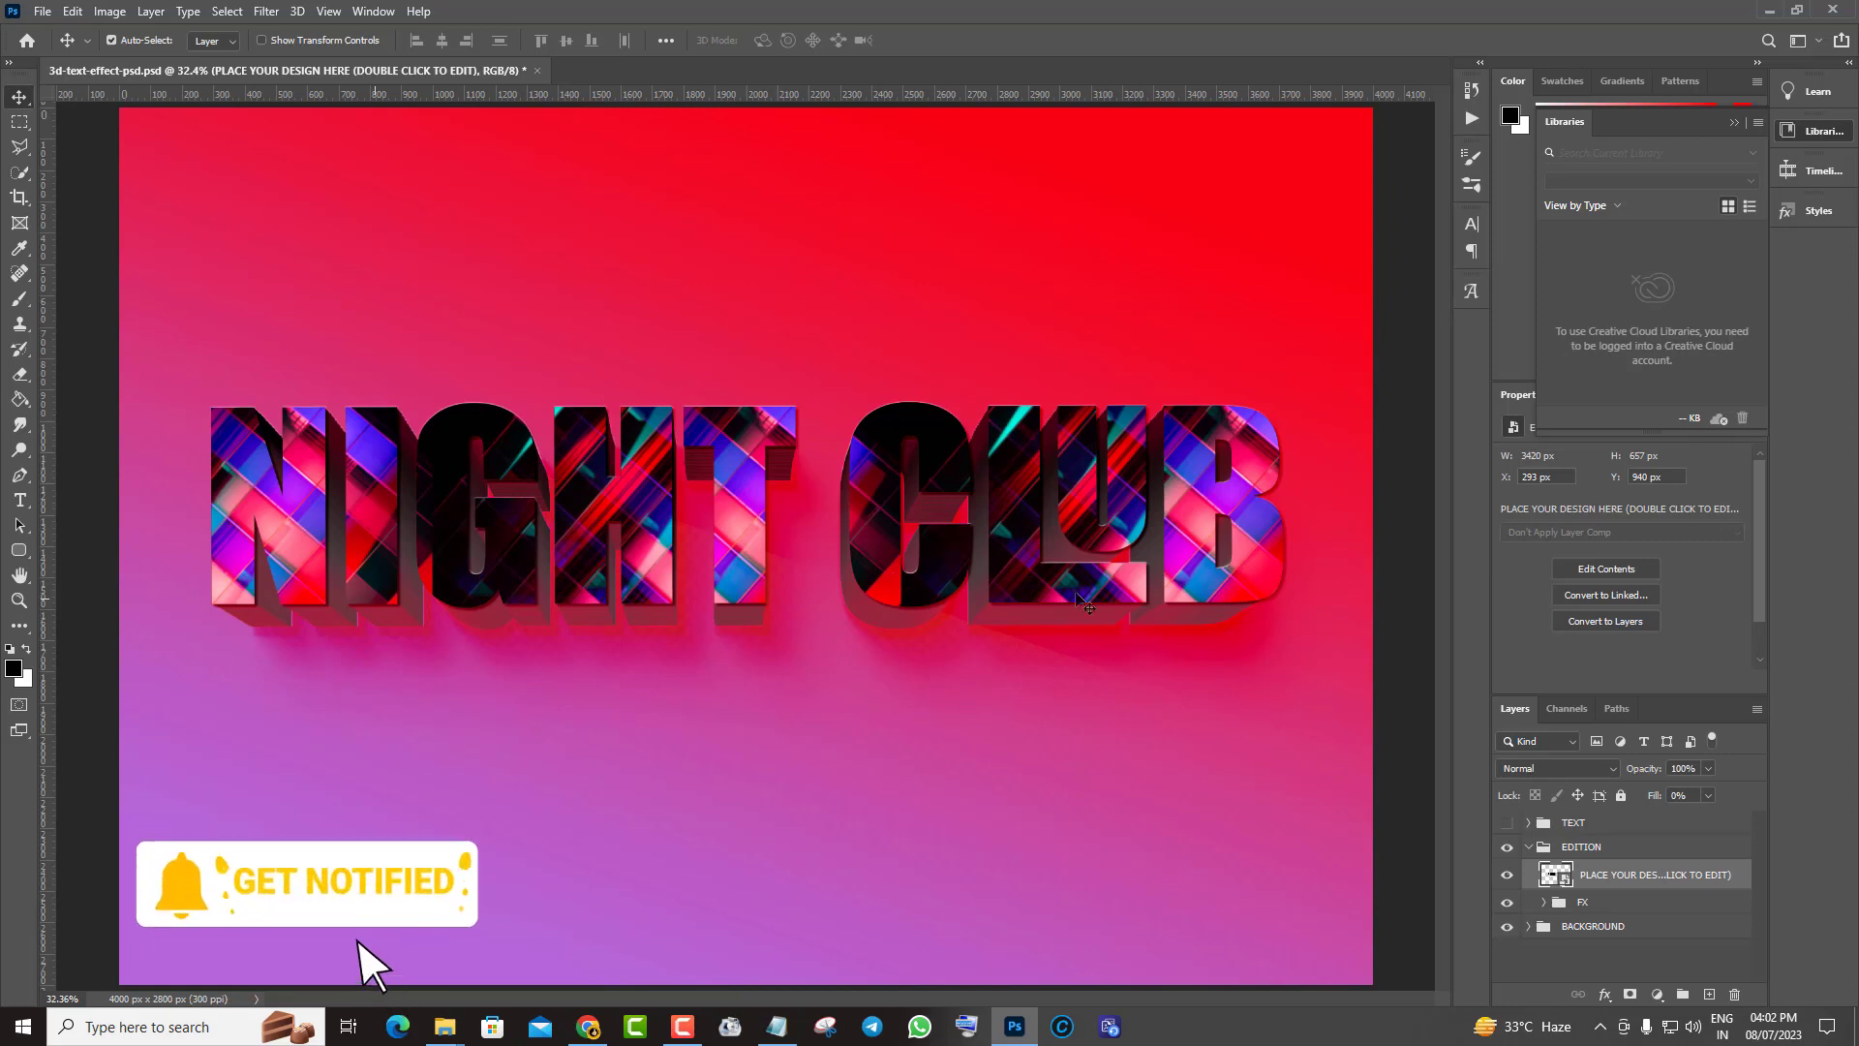
Step: In the background Gradient fill, try the Blues presets Blue_17, Blue_26 and Blue_27
{"action": "left_click", "coordinate": [1528, 927]}
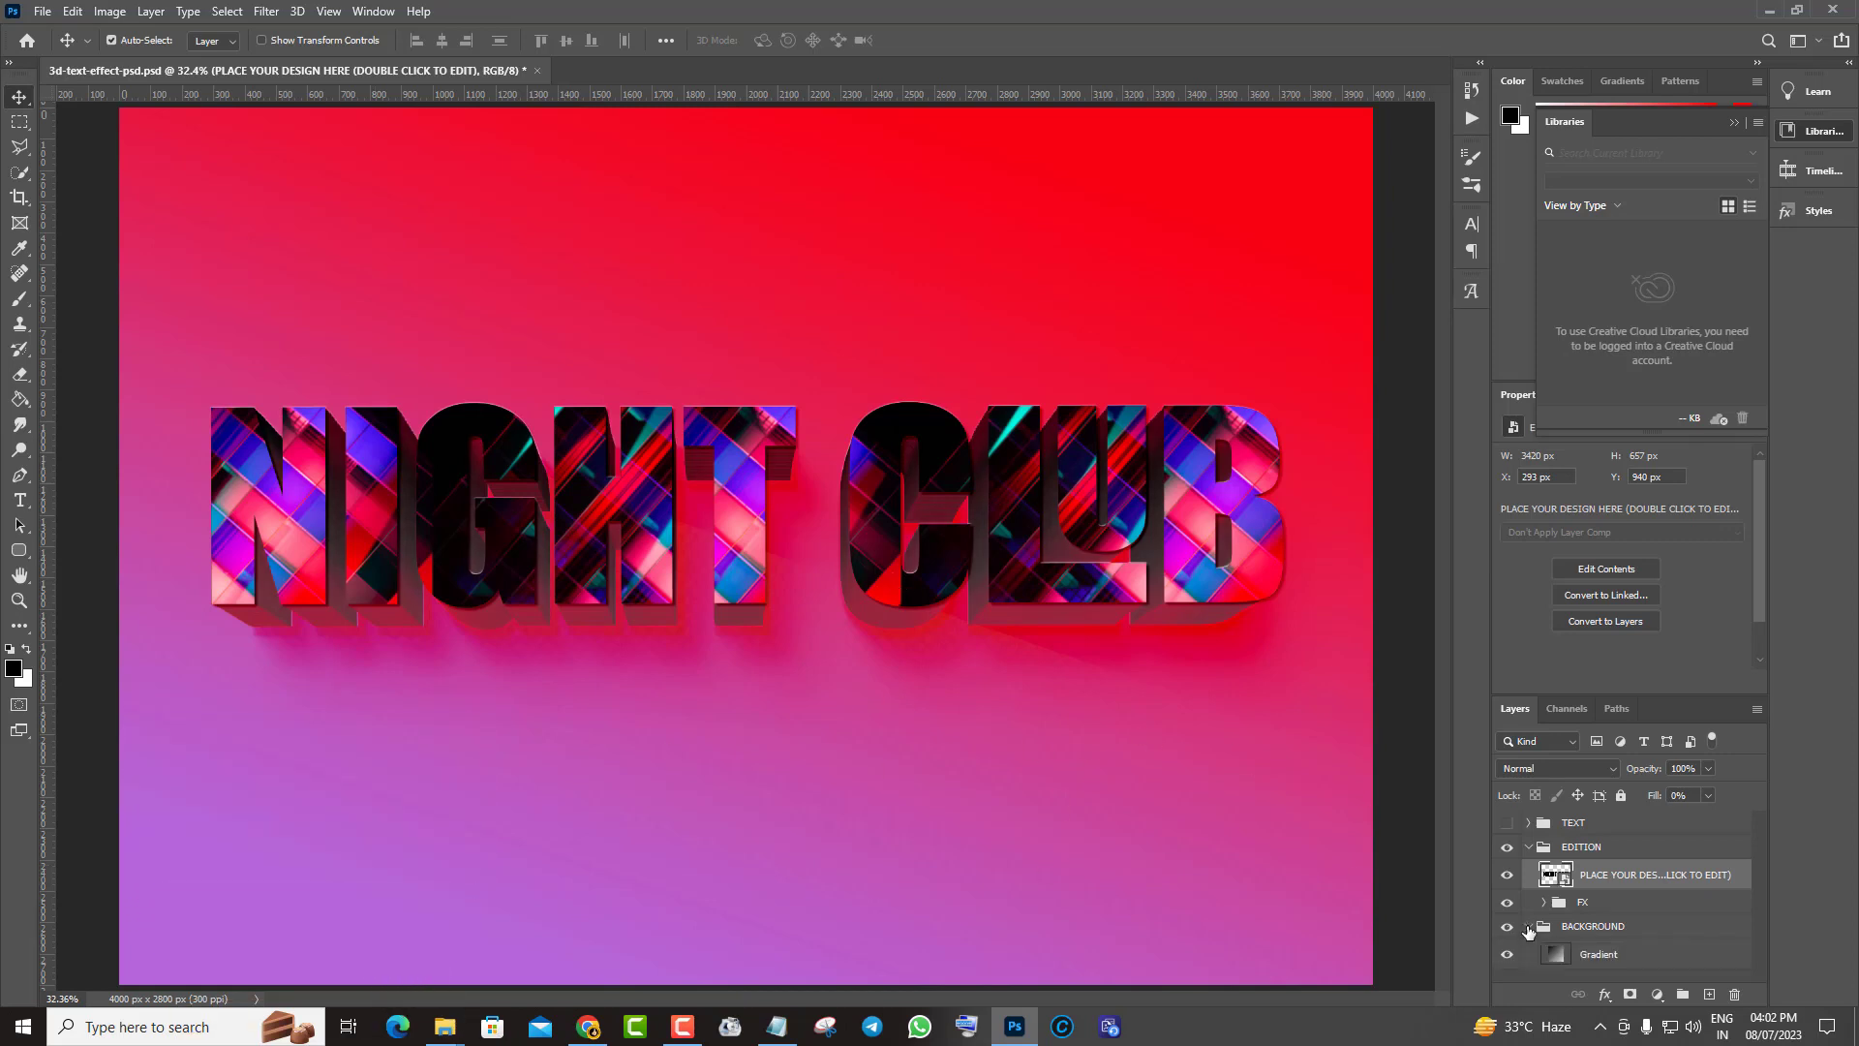
{"action": "double_click", "coordinate": [1558, 956]}
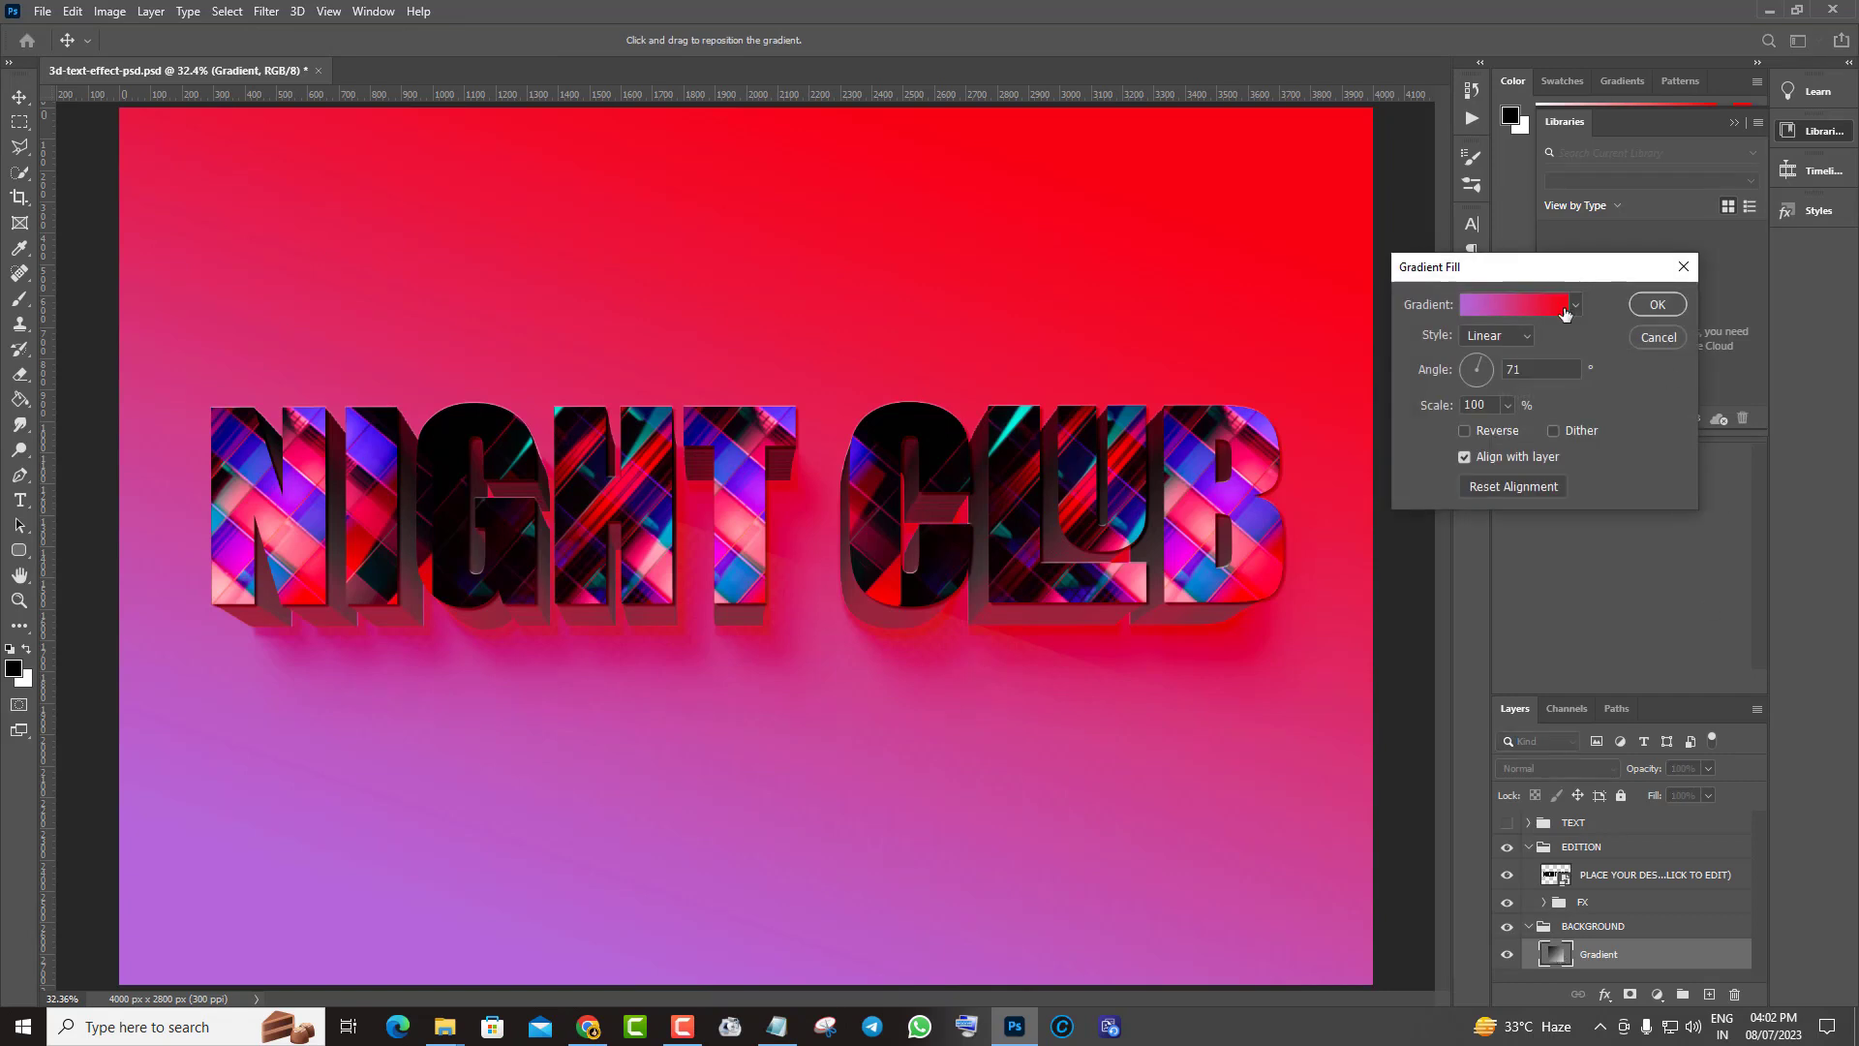
{"action": "left_click", "coordinate": [1554, 310]}
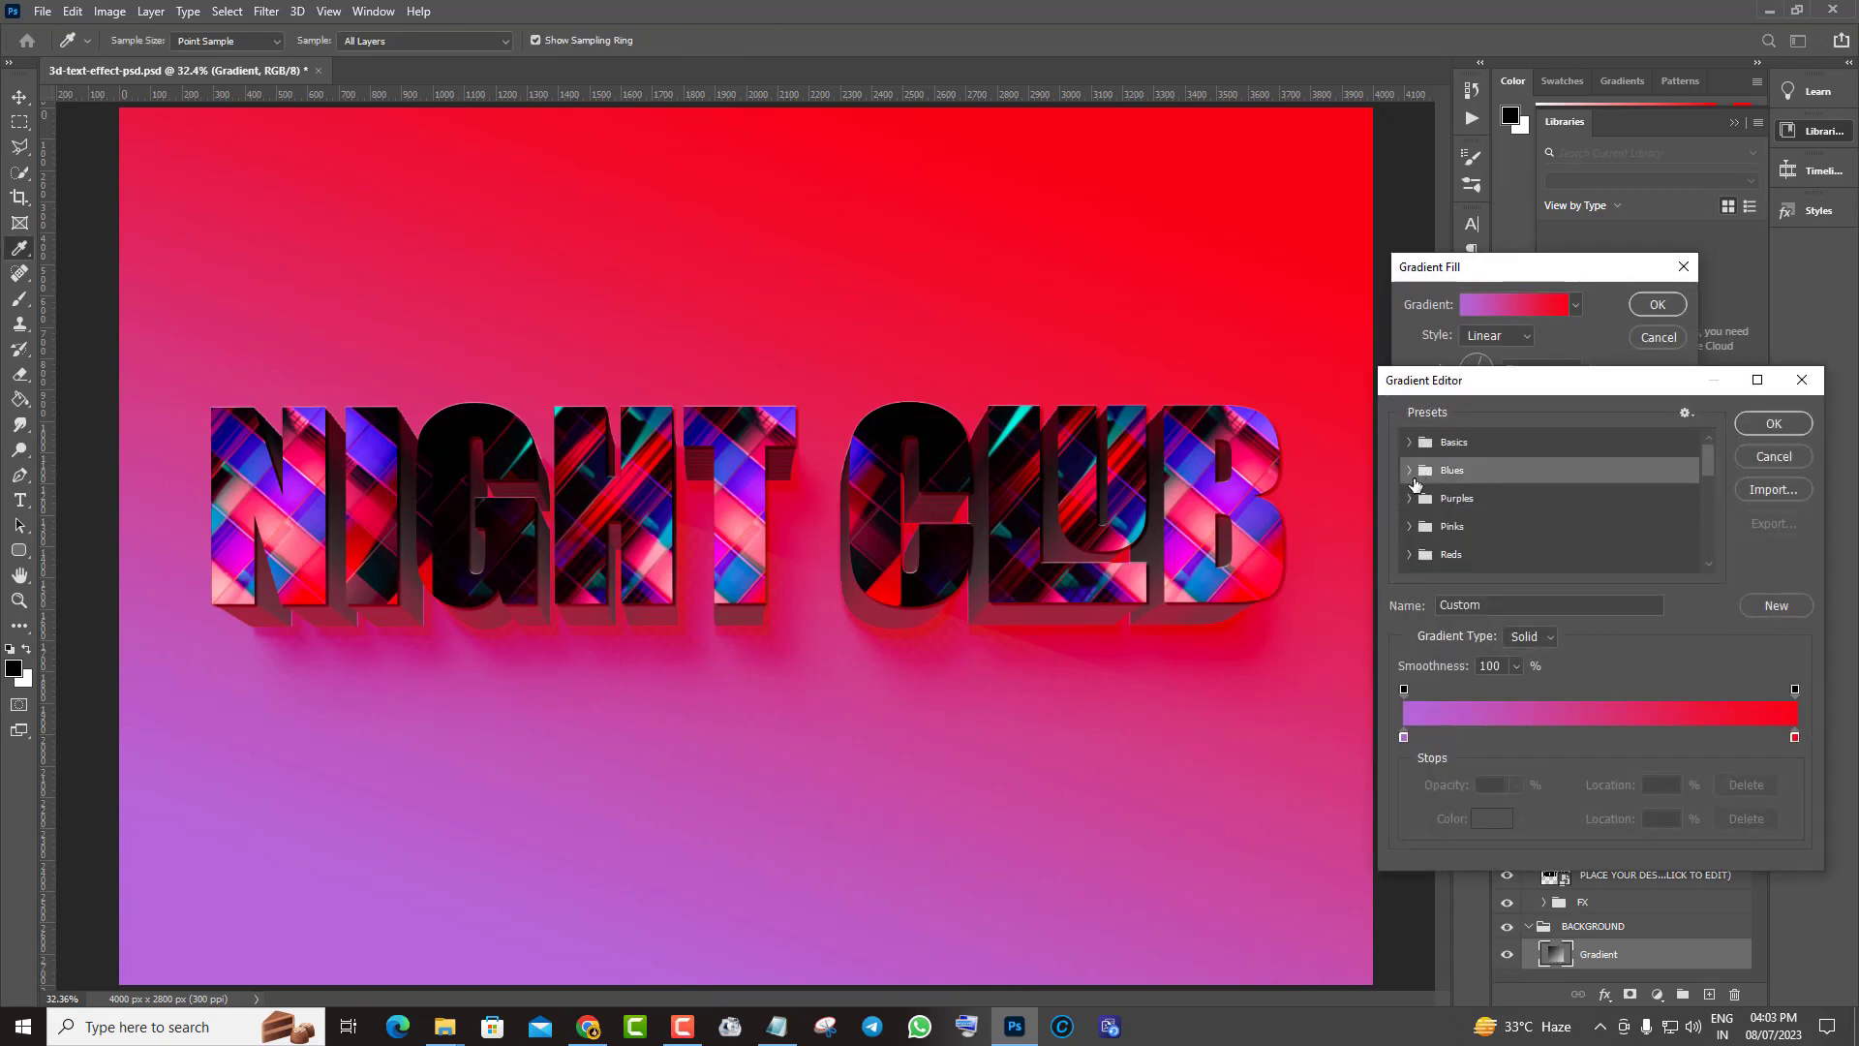
{"action": "left_click", "coordinate": [1409, 479]}
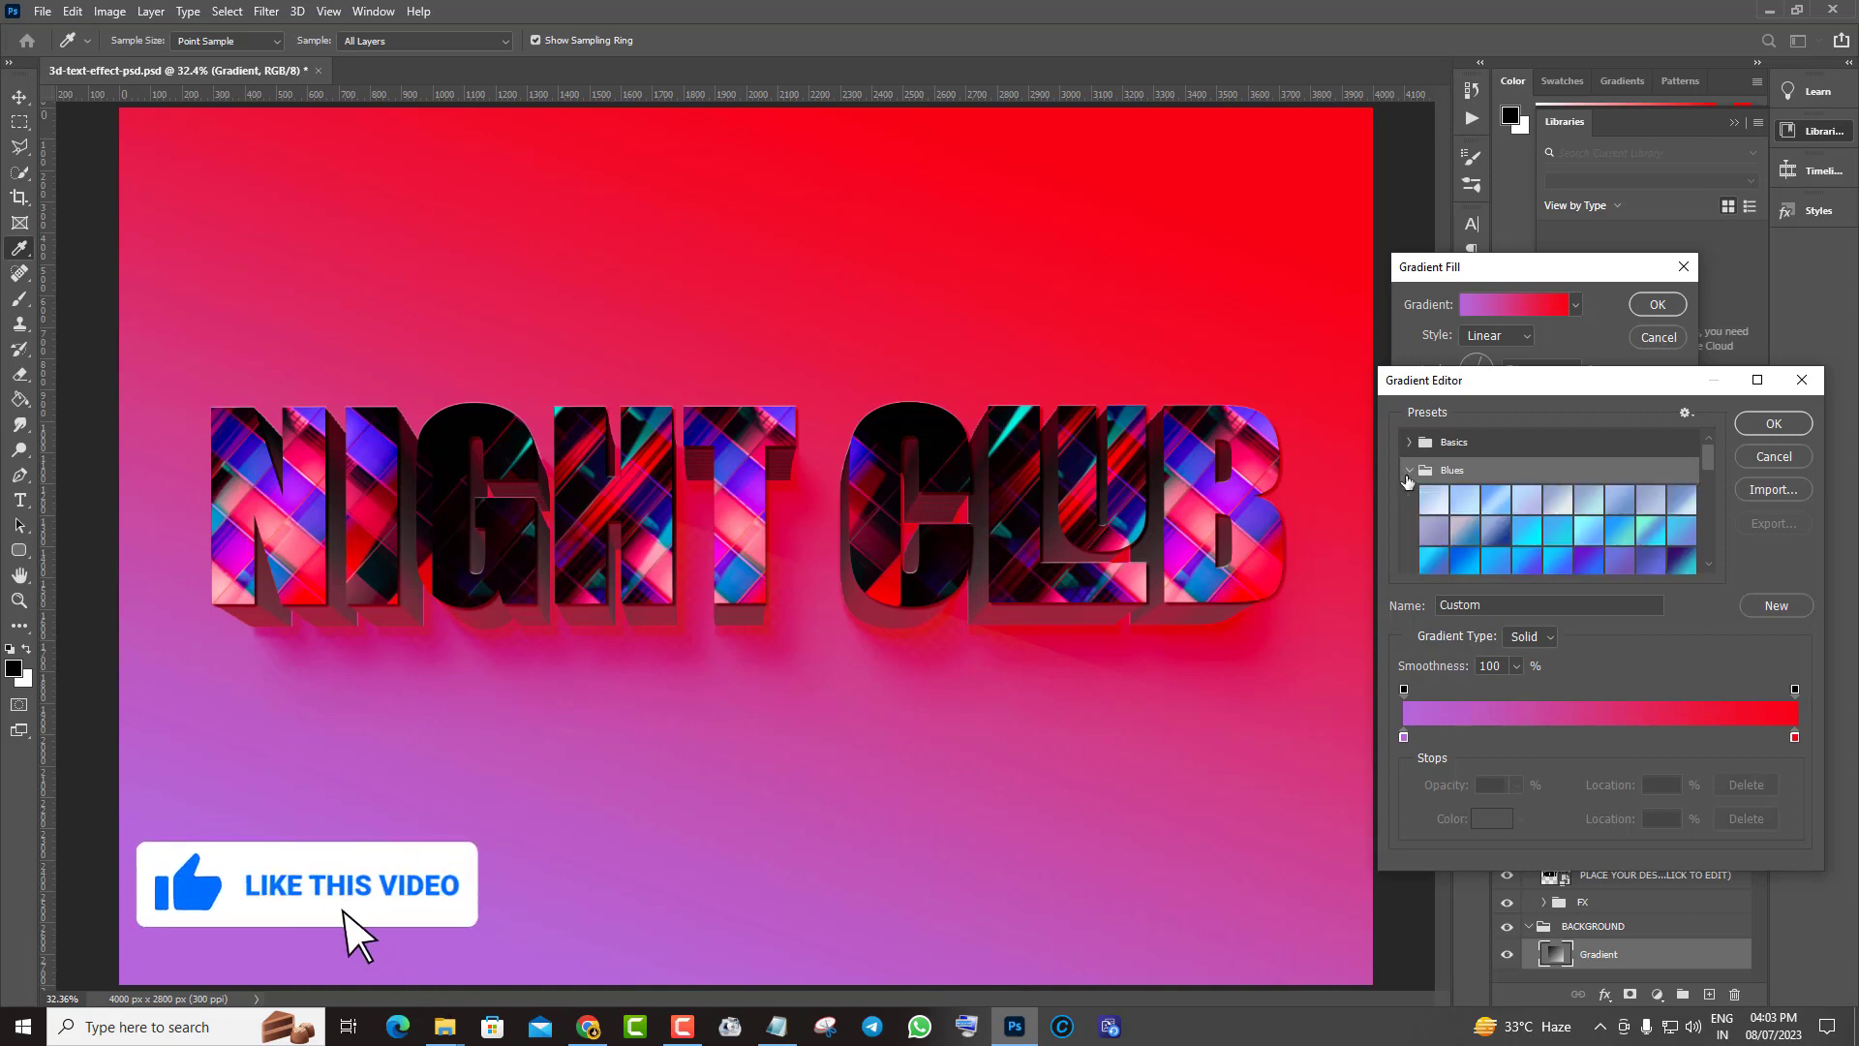
{"action": "left_click", "coordinate": [1652, 529]}
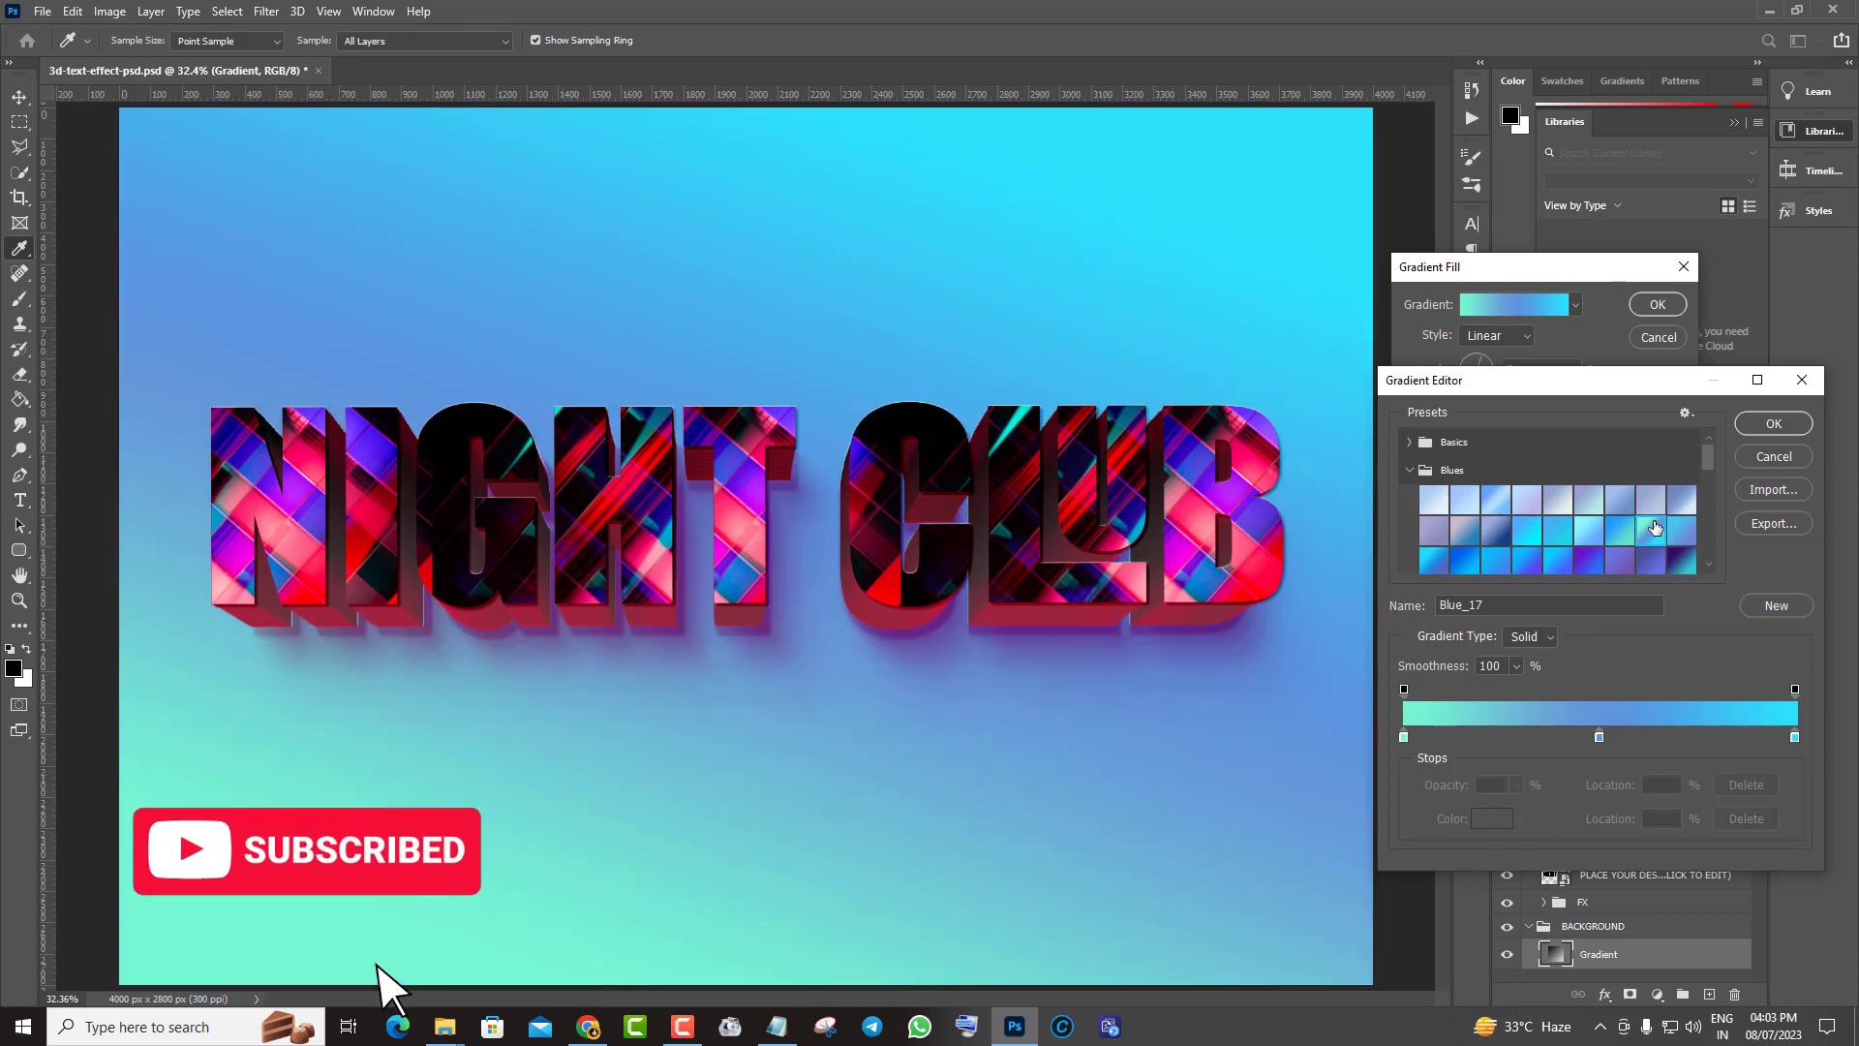
{"action": "left_click", "coordinate": [1653, 561]}
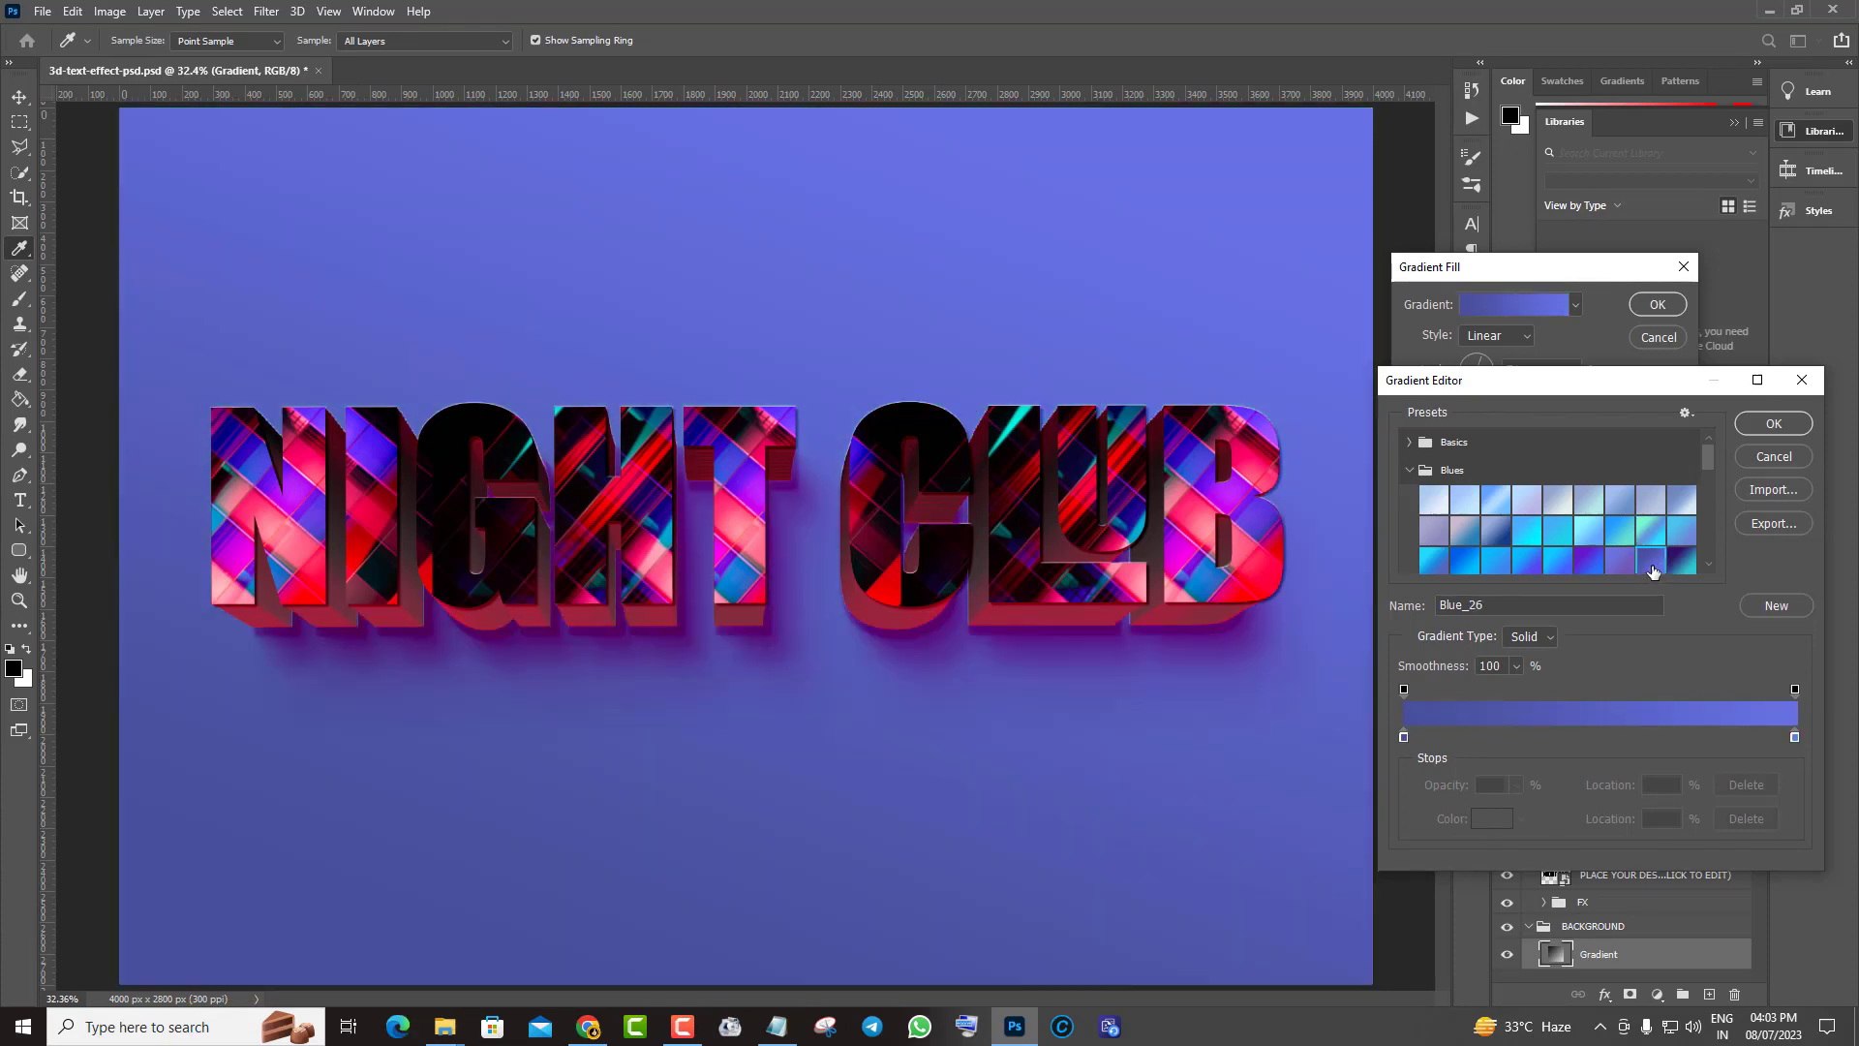
{"action": "left_click", "coordinate": [1686, 565]}
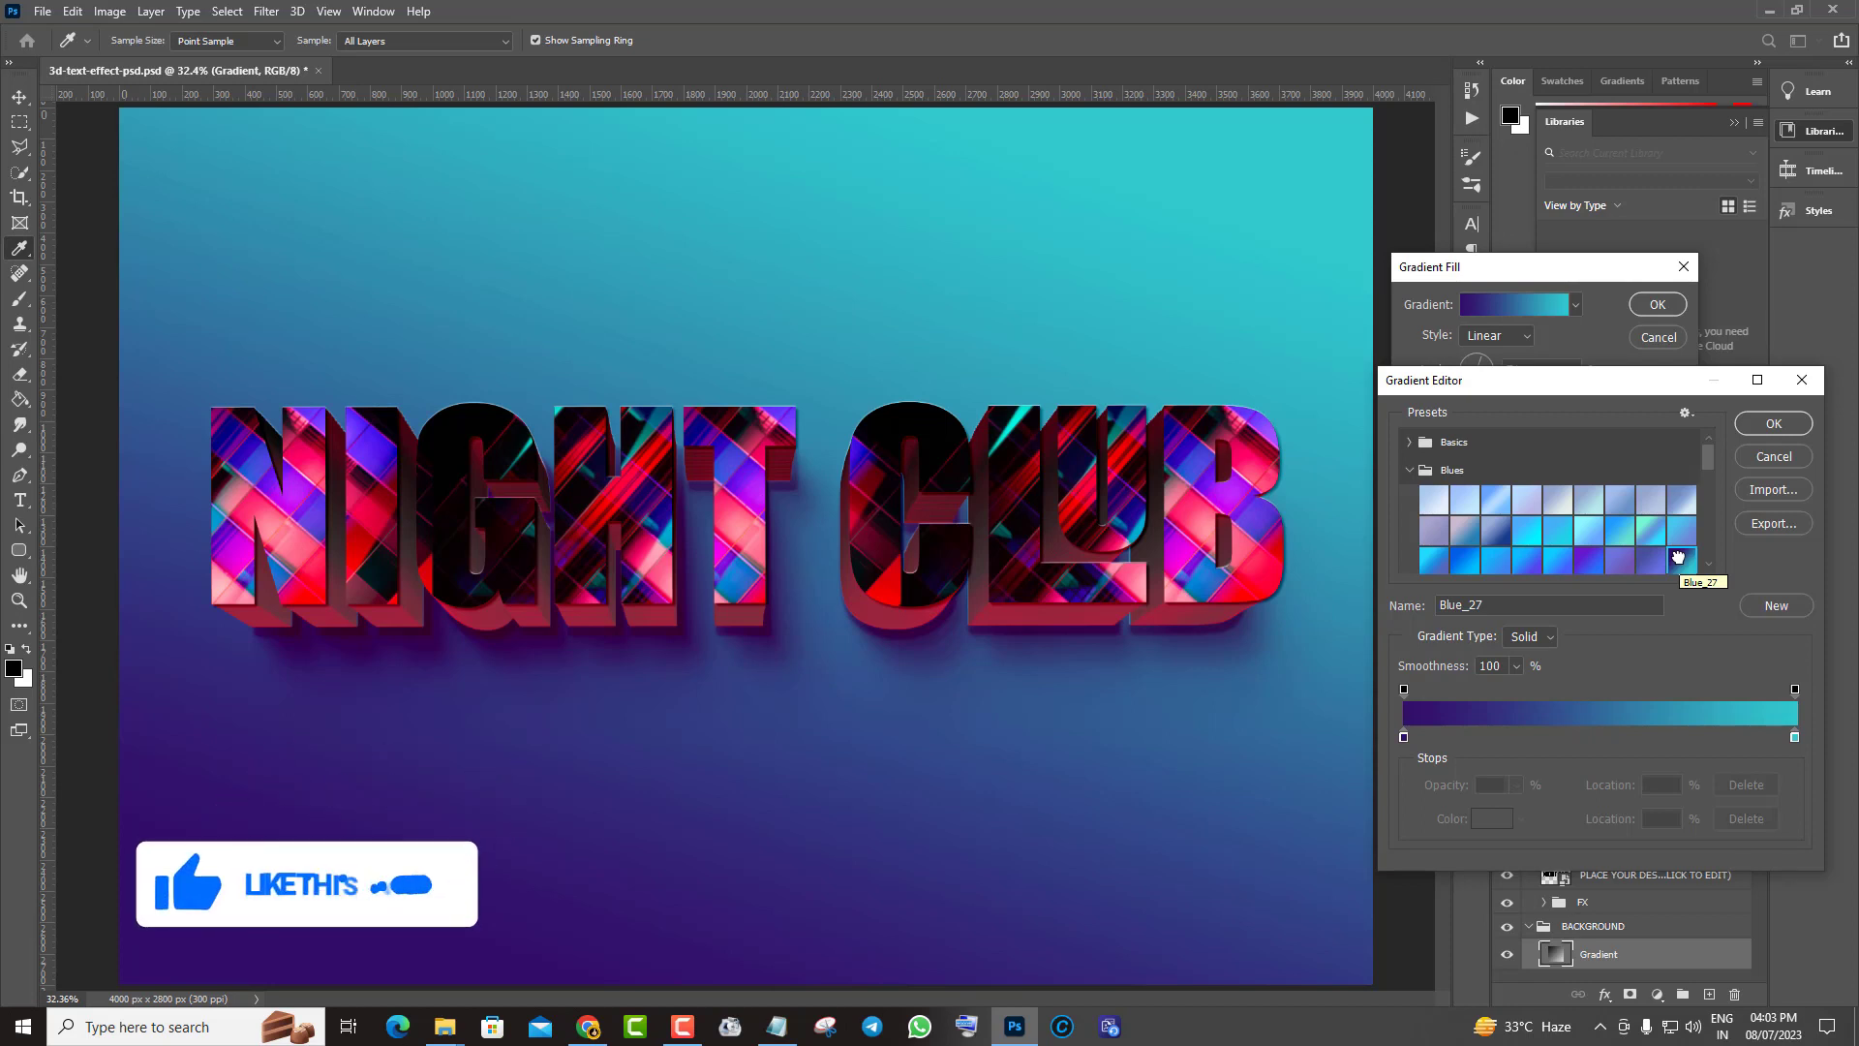
Step: Apply a red-to-blue gradient based on Blue_24, with red filling the lower canvas
{"action": "scroll", "coordinate": [1630, 542], "scroll_direction": "down", "scroll_amount": 1}
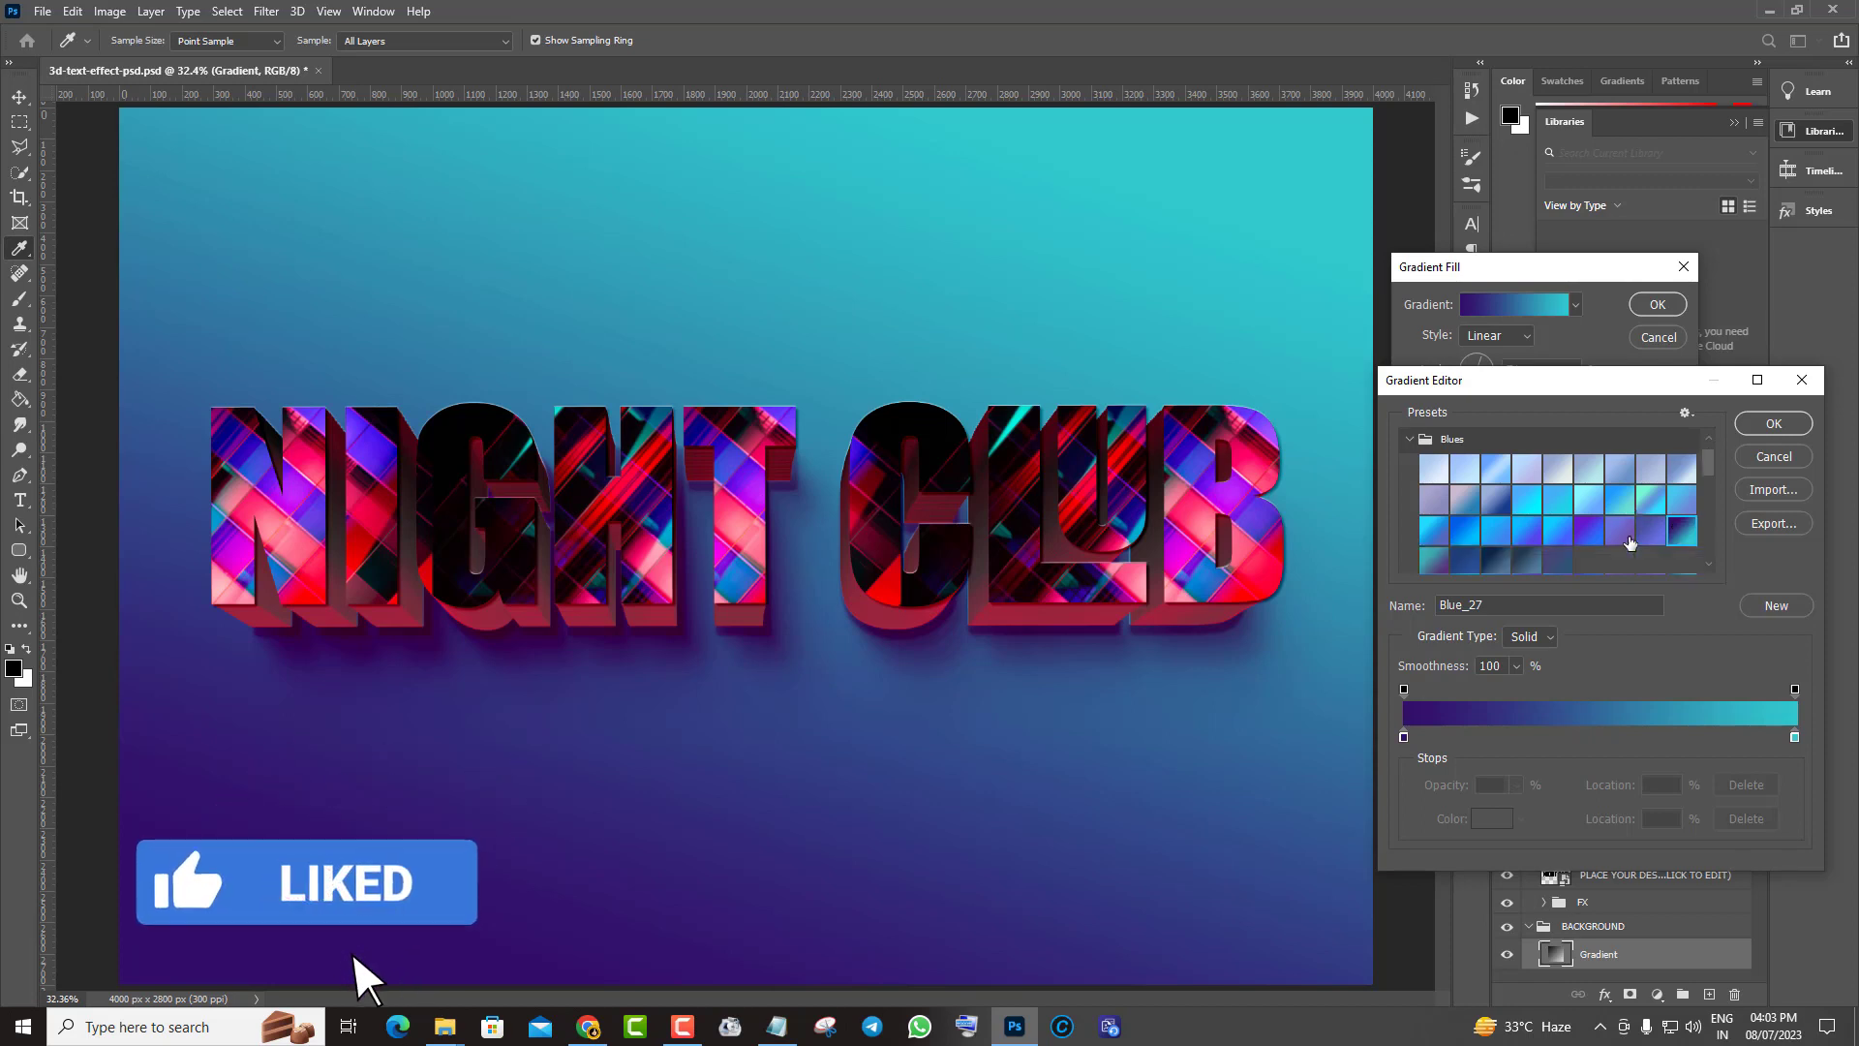
{"action": "scroll", "coordinate": [1629, 542], "scroll_direction": "down", "scroll_amount": 1}
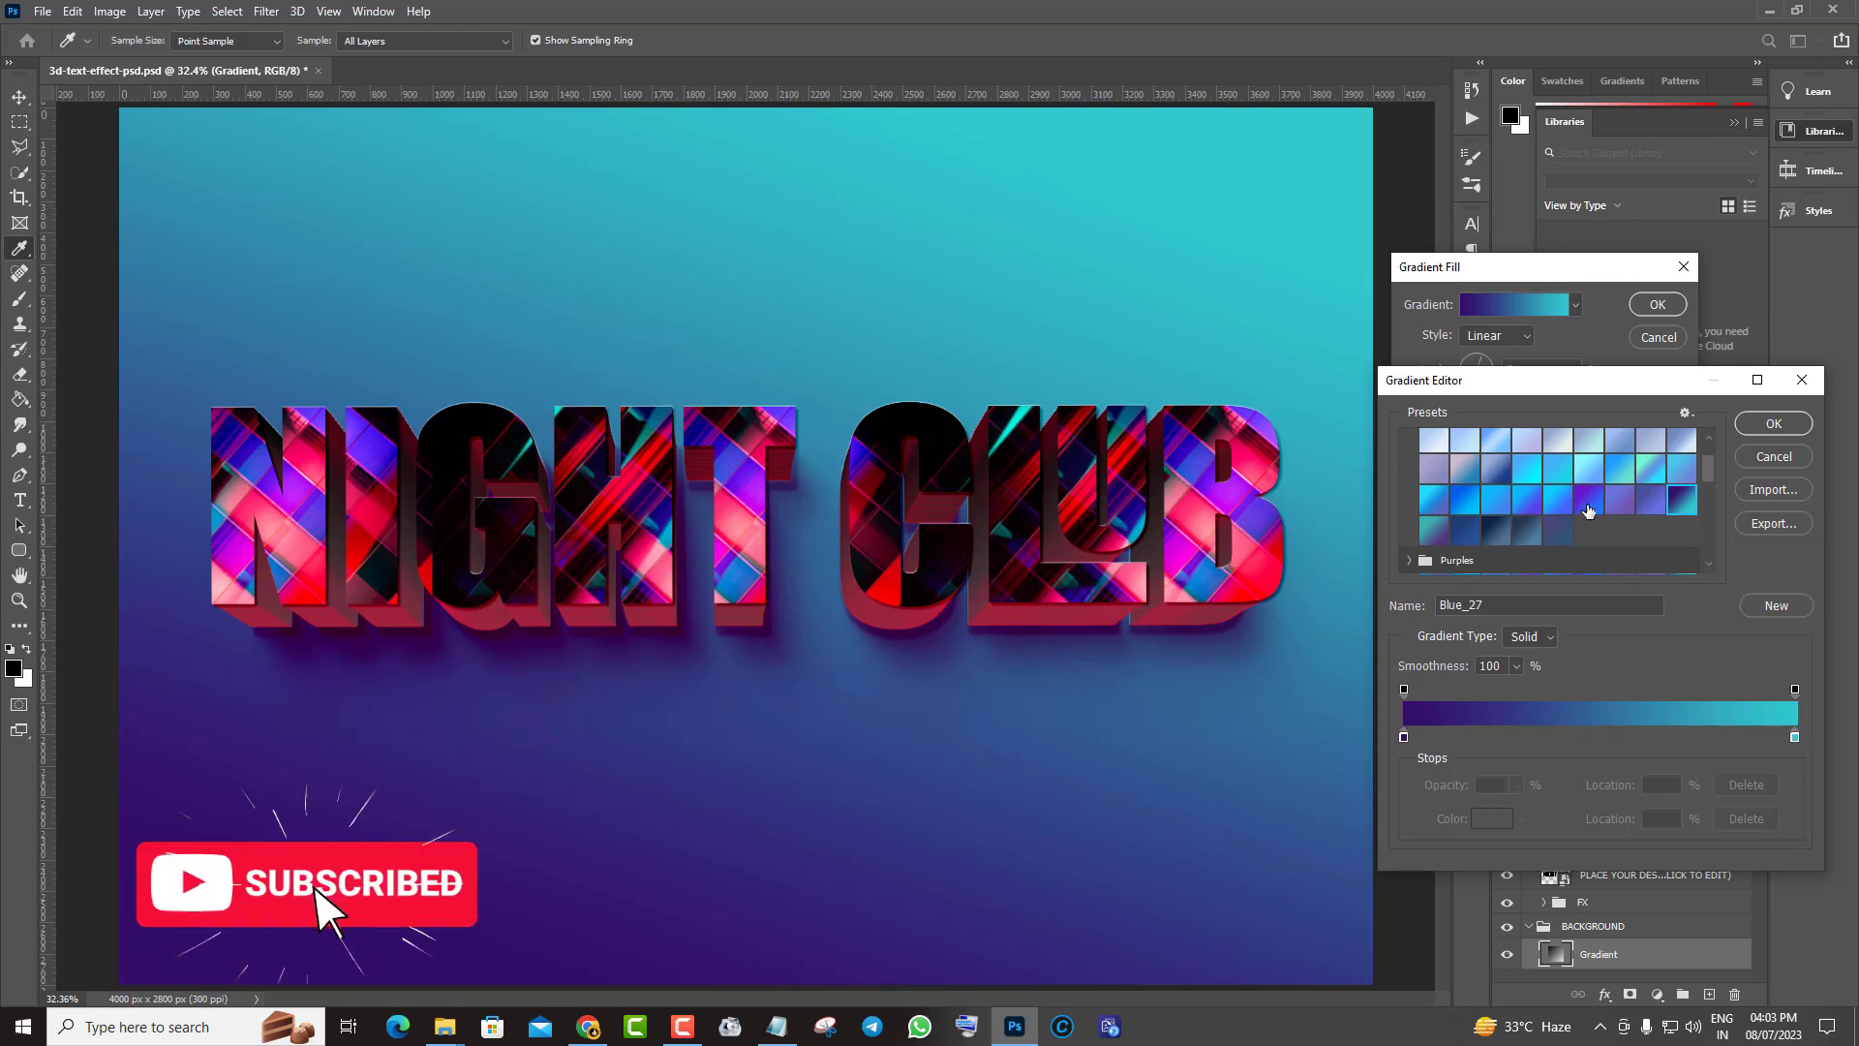
{"action": "left_click", "coordinate": [1586, 501]}
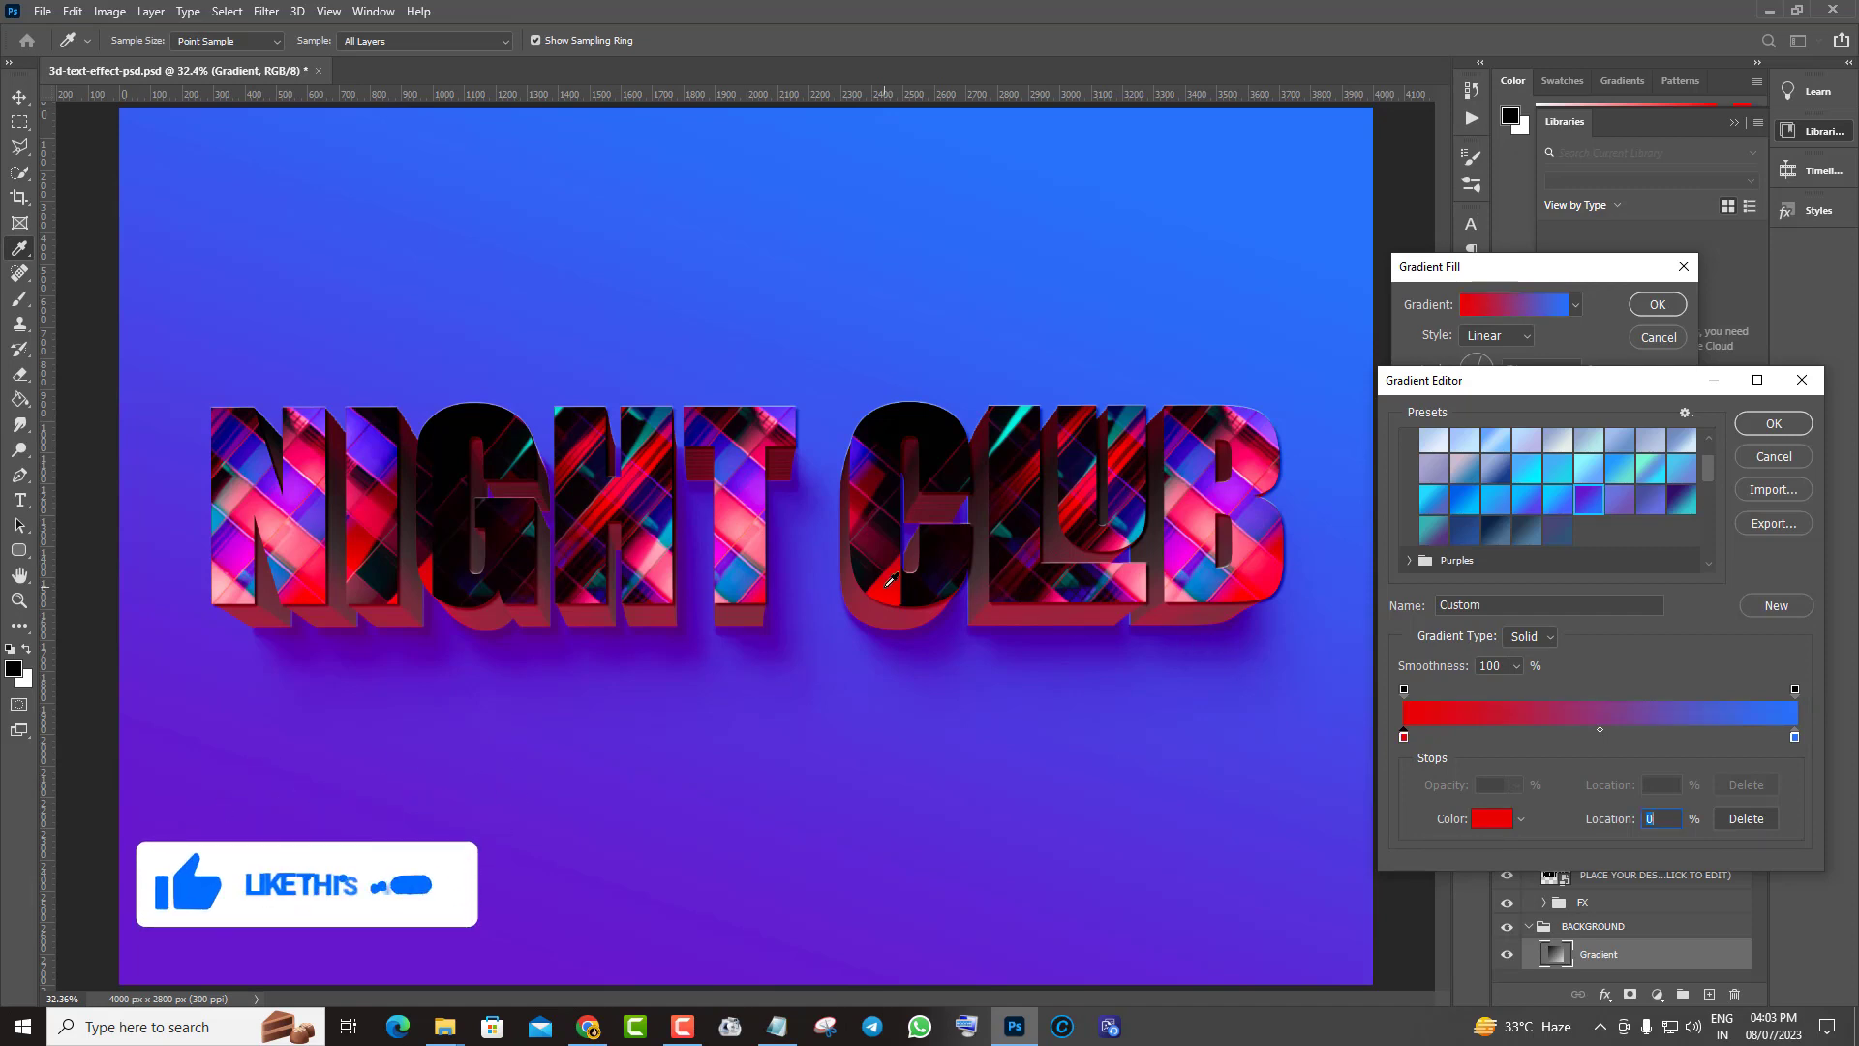
{"action": "left_click_drag", "start_coordinate": [891, 579], "coordinate": [1200, 404]}
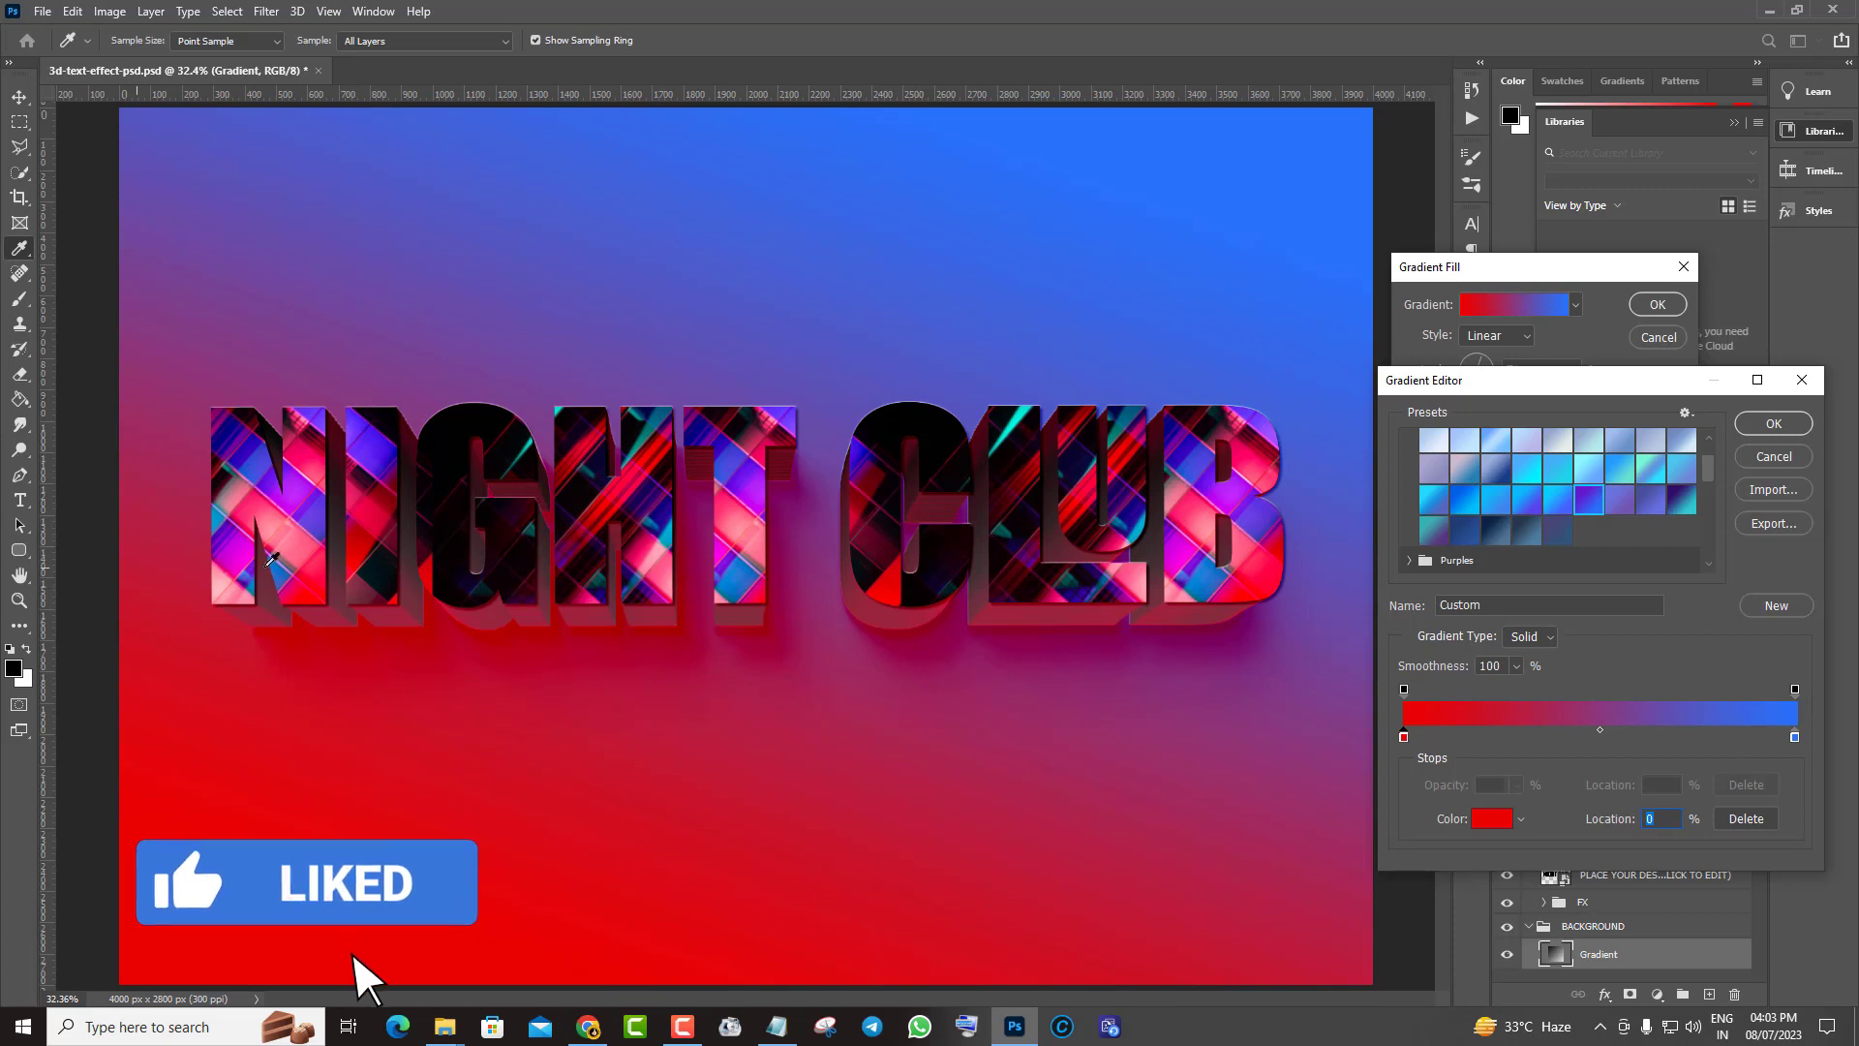
{"action": "left_click", "coordinate": [1773, 426]}
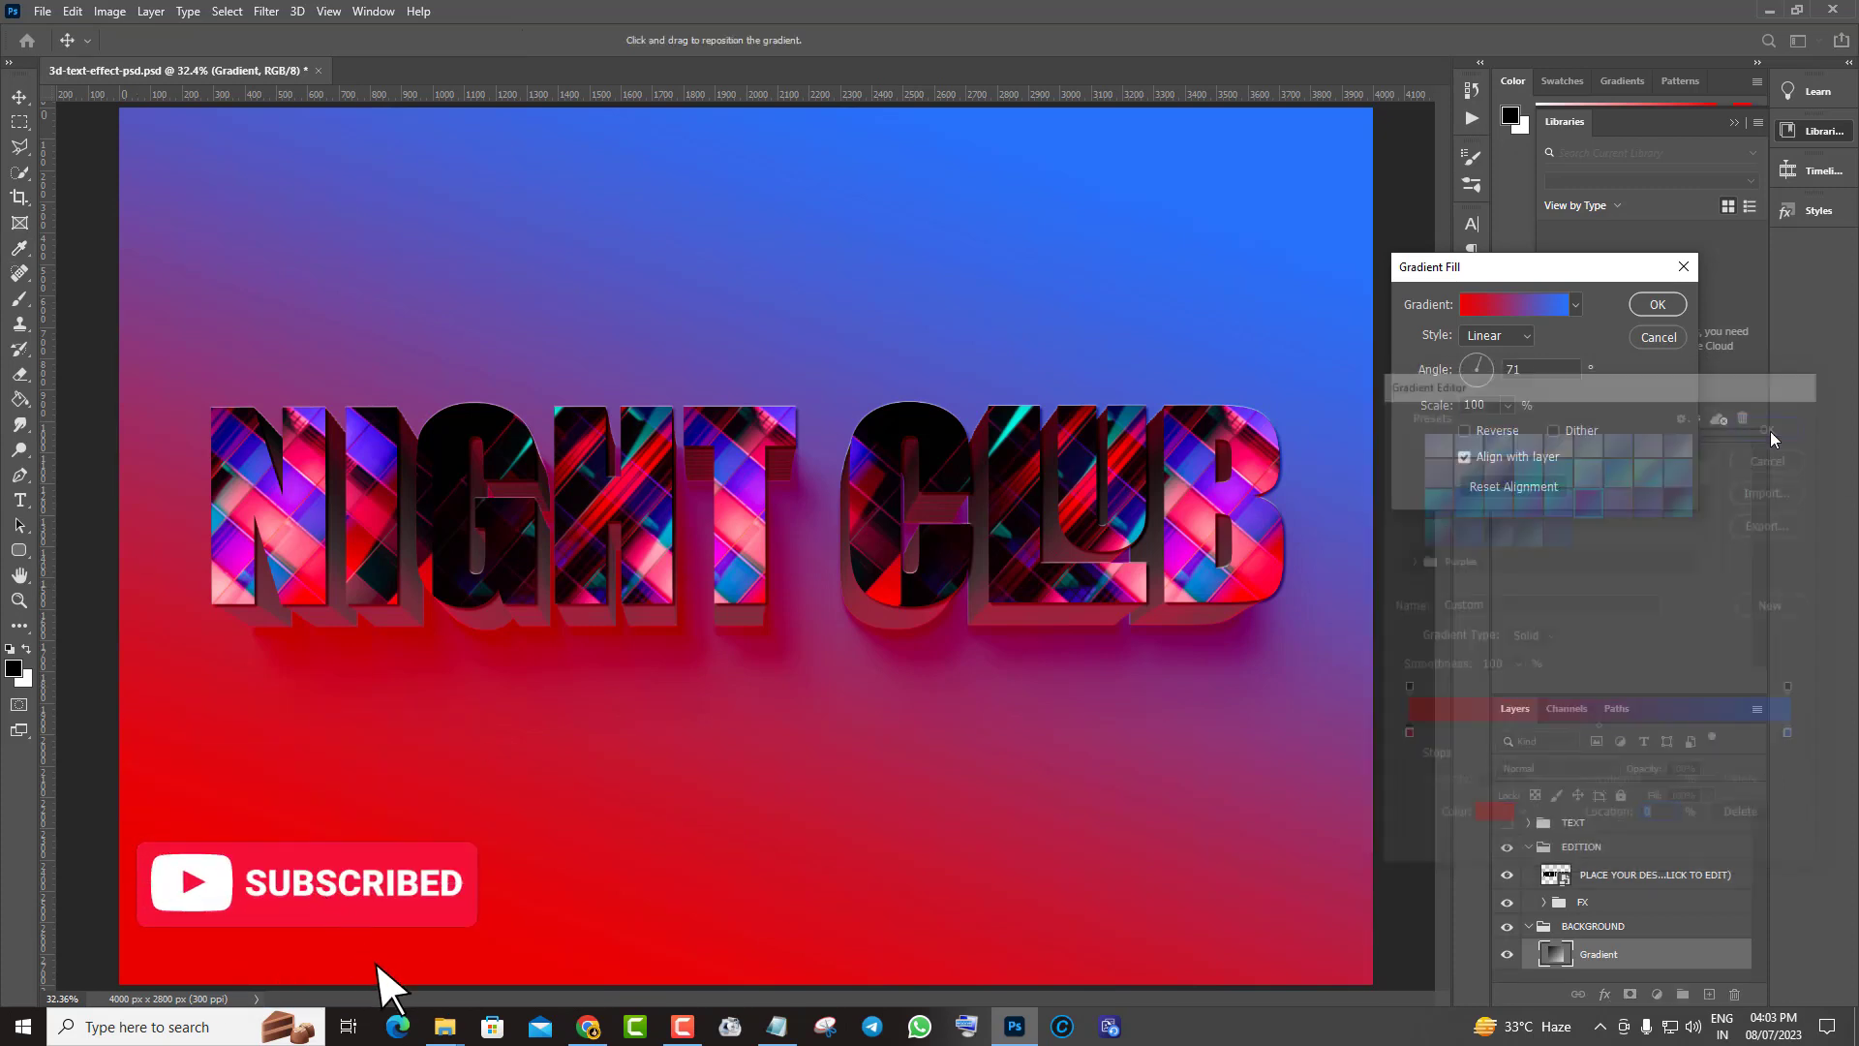
{"action": "left_click", "coordinate": [1655, 306]}
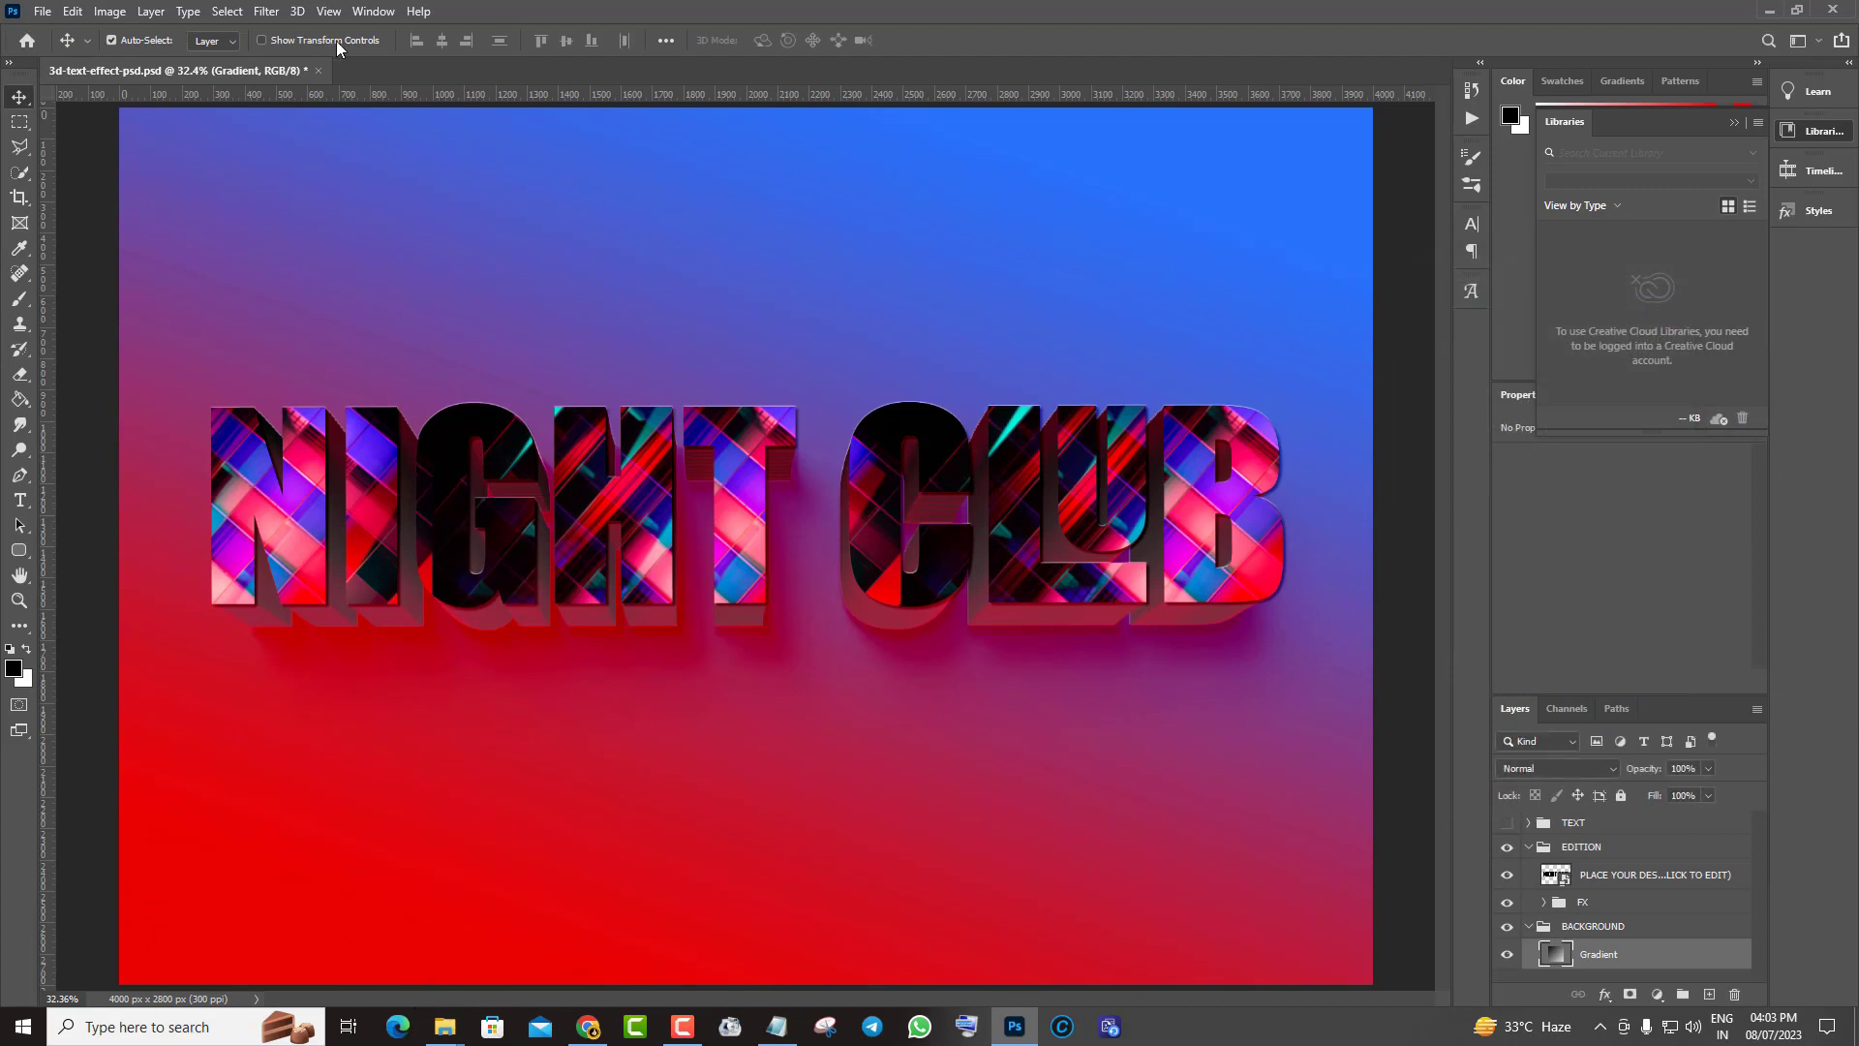